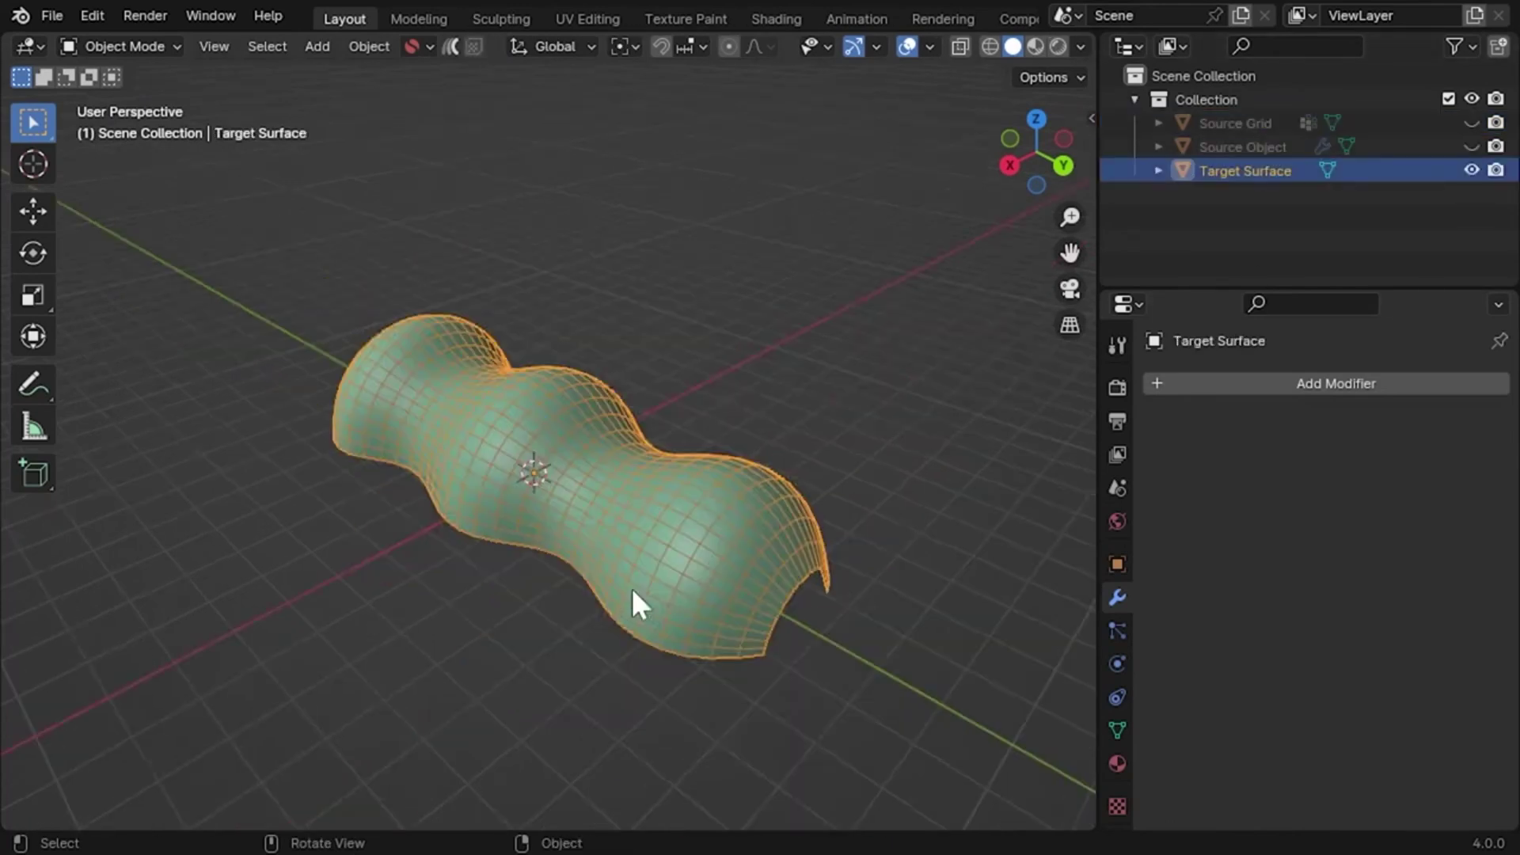
Step: Add a Subdivision modifier to the wavy Target Surface, then start Flowify on the Source Object
middle_click_drag(631, 587, 308, 429)
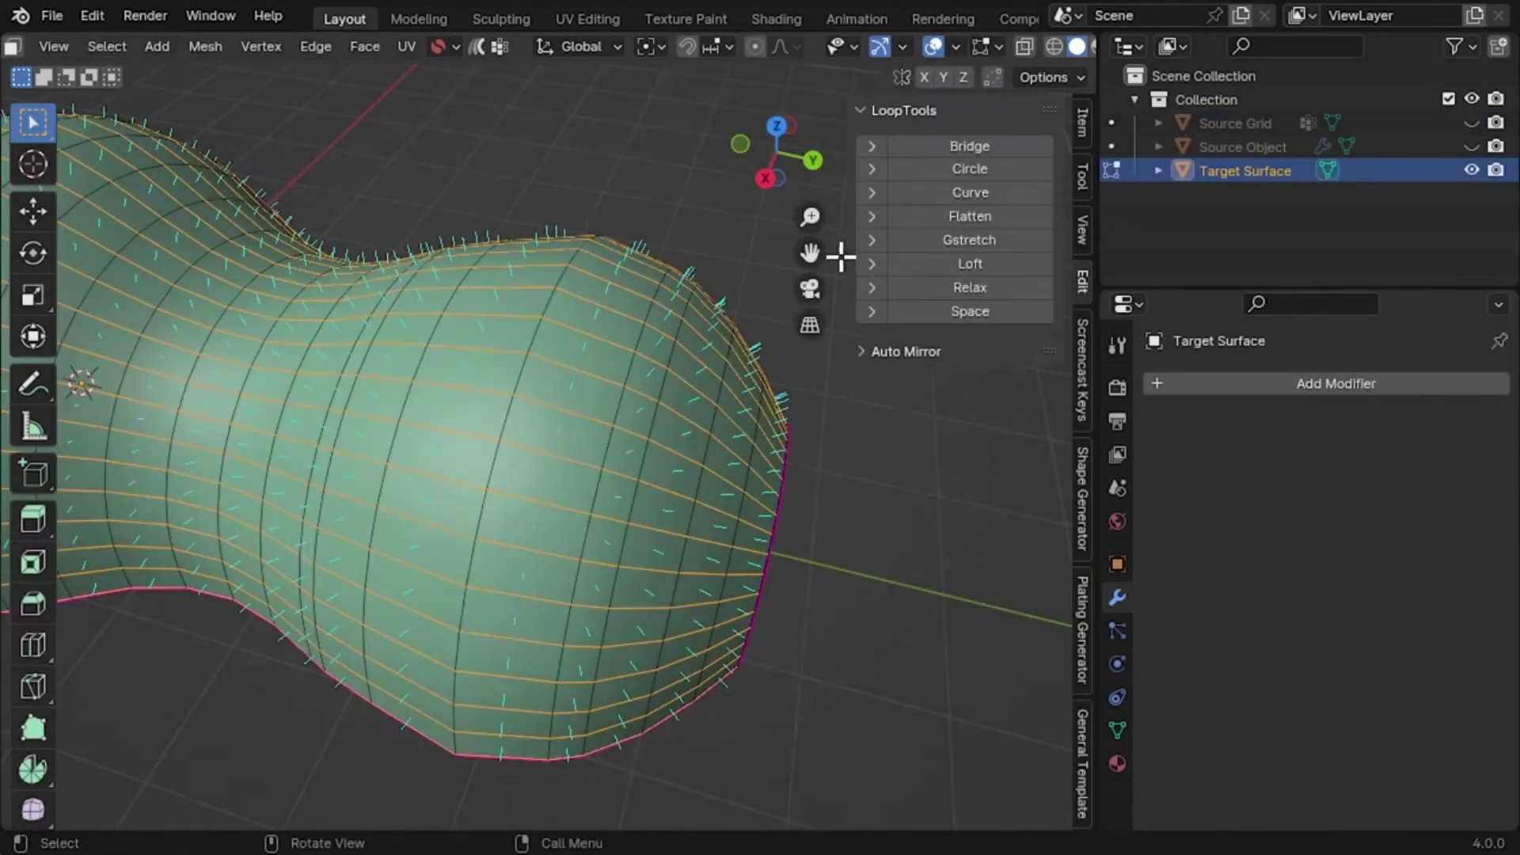
left_click(1021, 308)
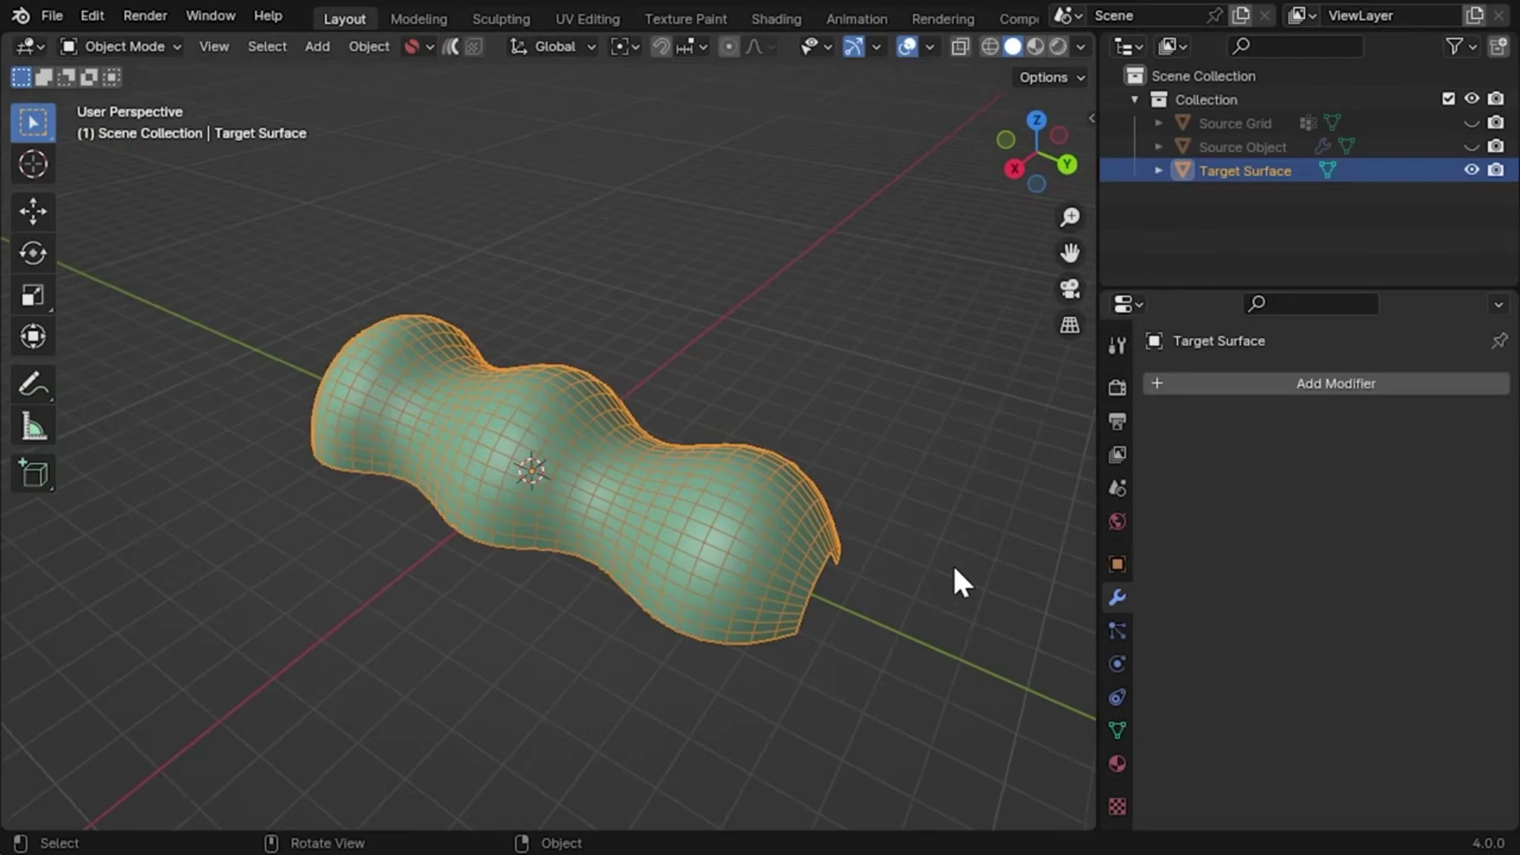
left_click(1221, 383)
left_click(1449, 543)
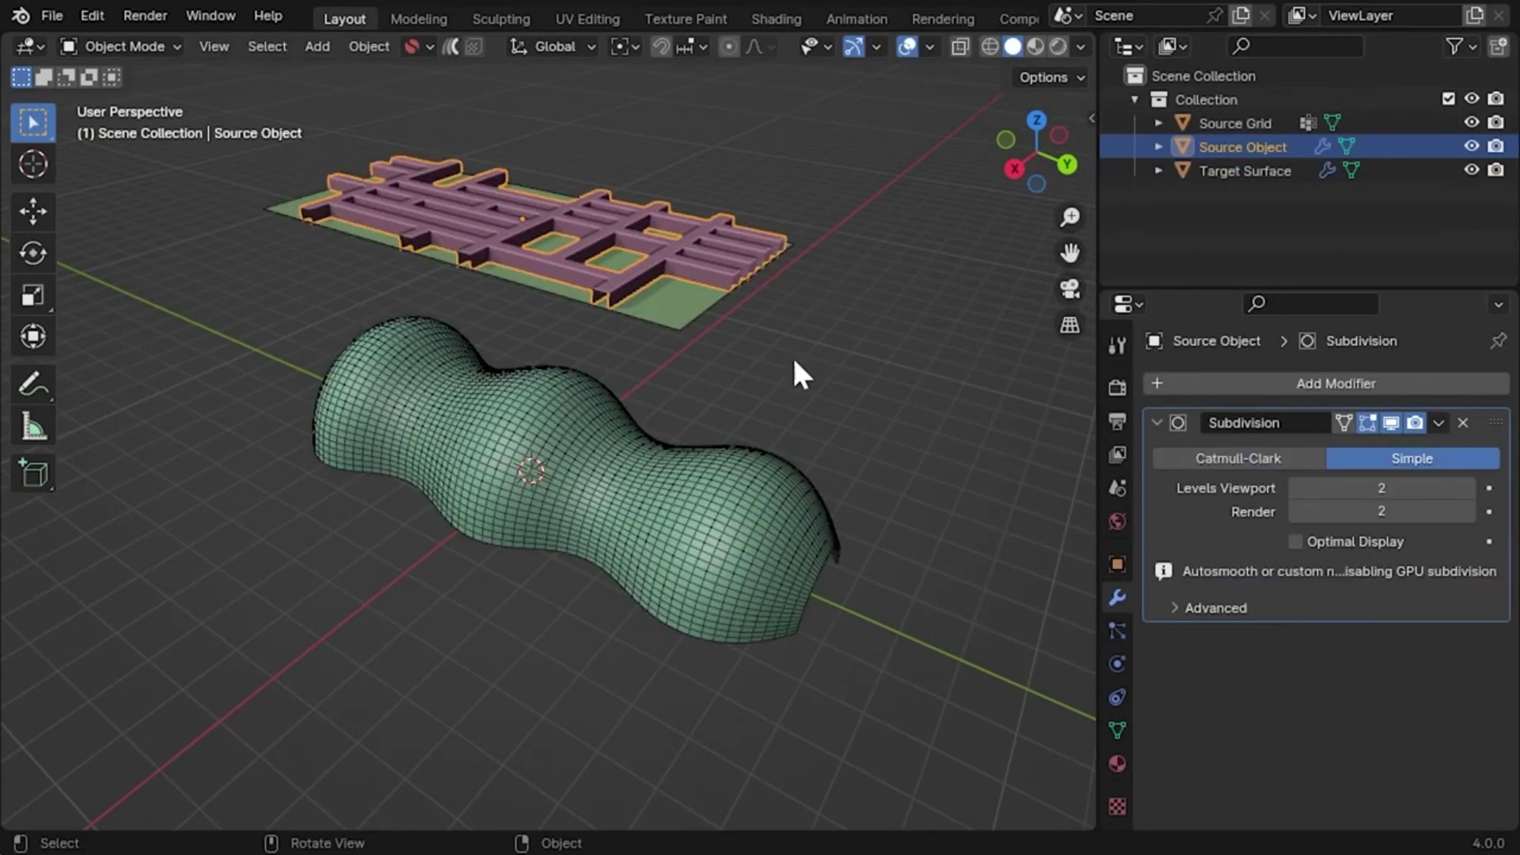
right_click(760, 782)
left_click(760, 782)
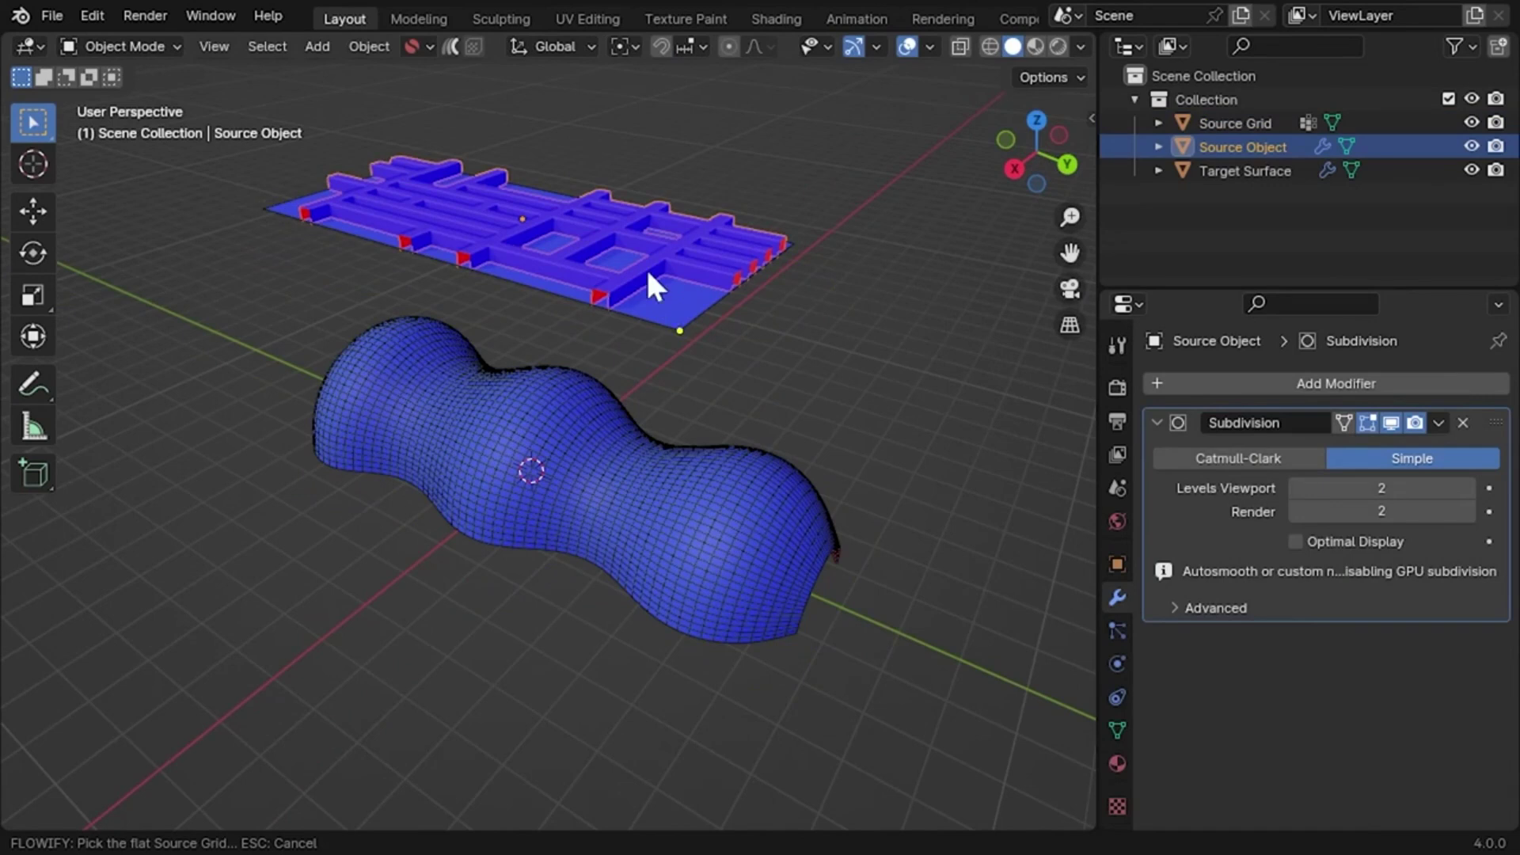
Step: Pick the Source Grid and Target Surface for Flowify, then move the Source Object with height locked
left_click(679, 309)
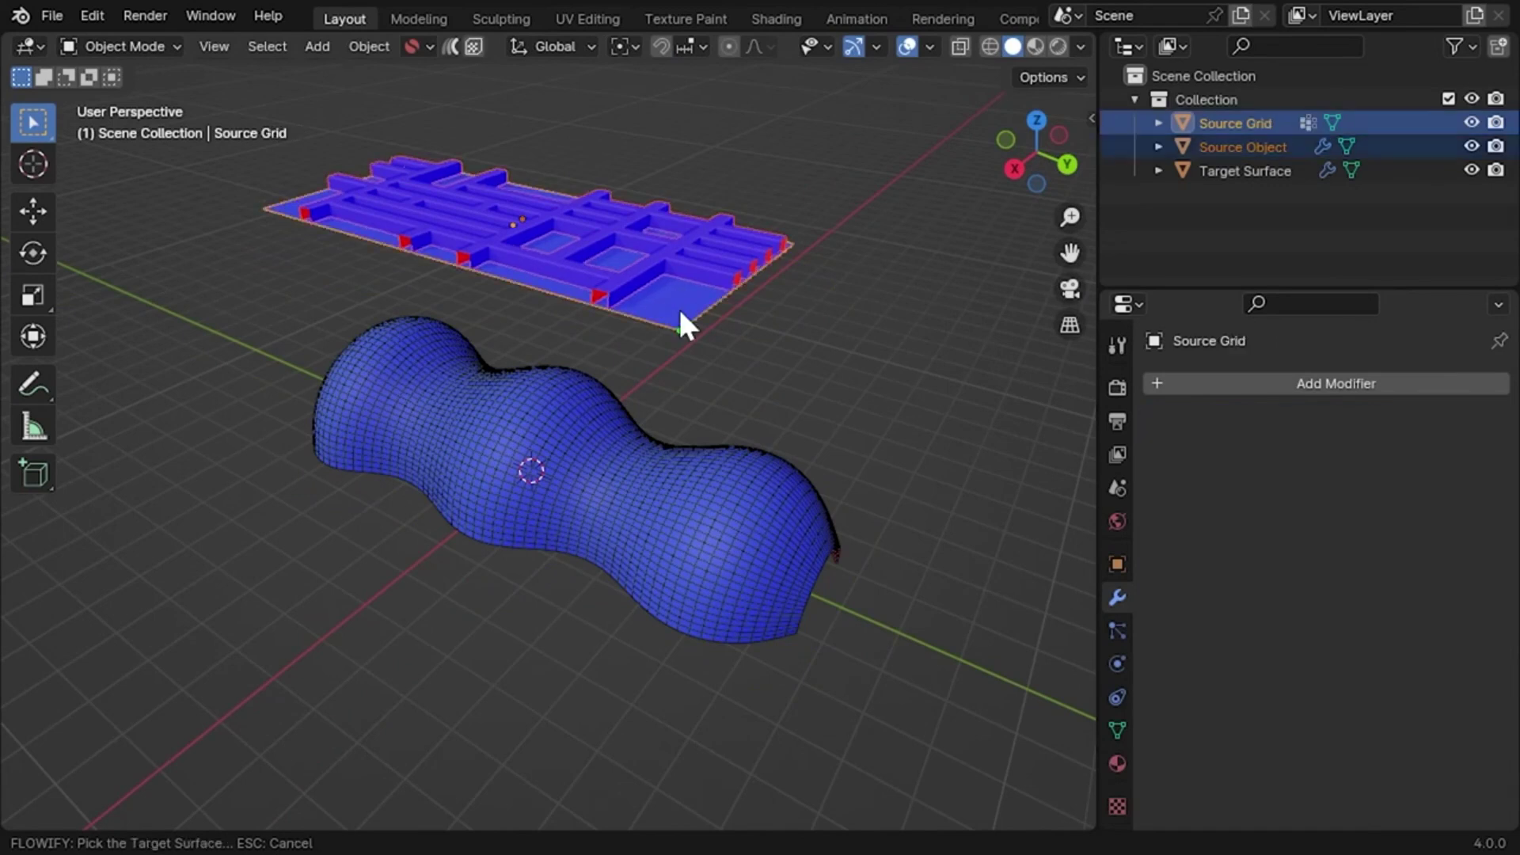
left_click(744, 608)
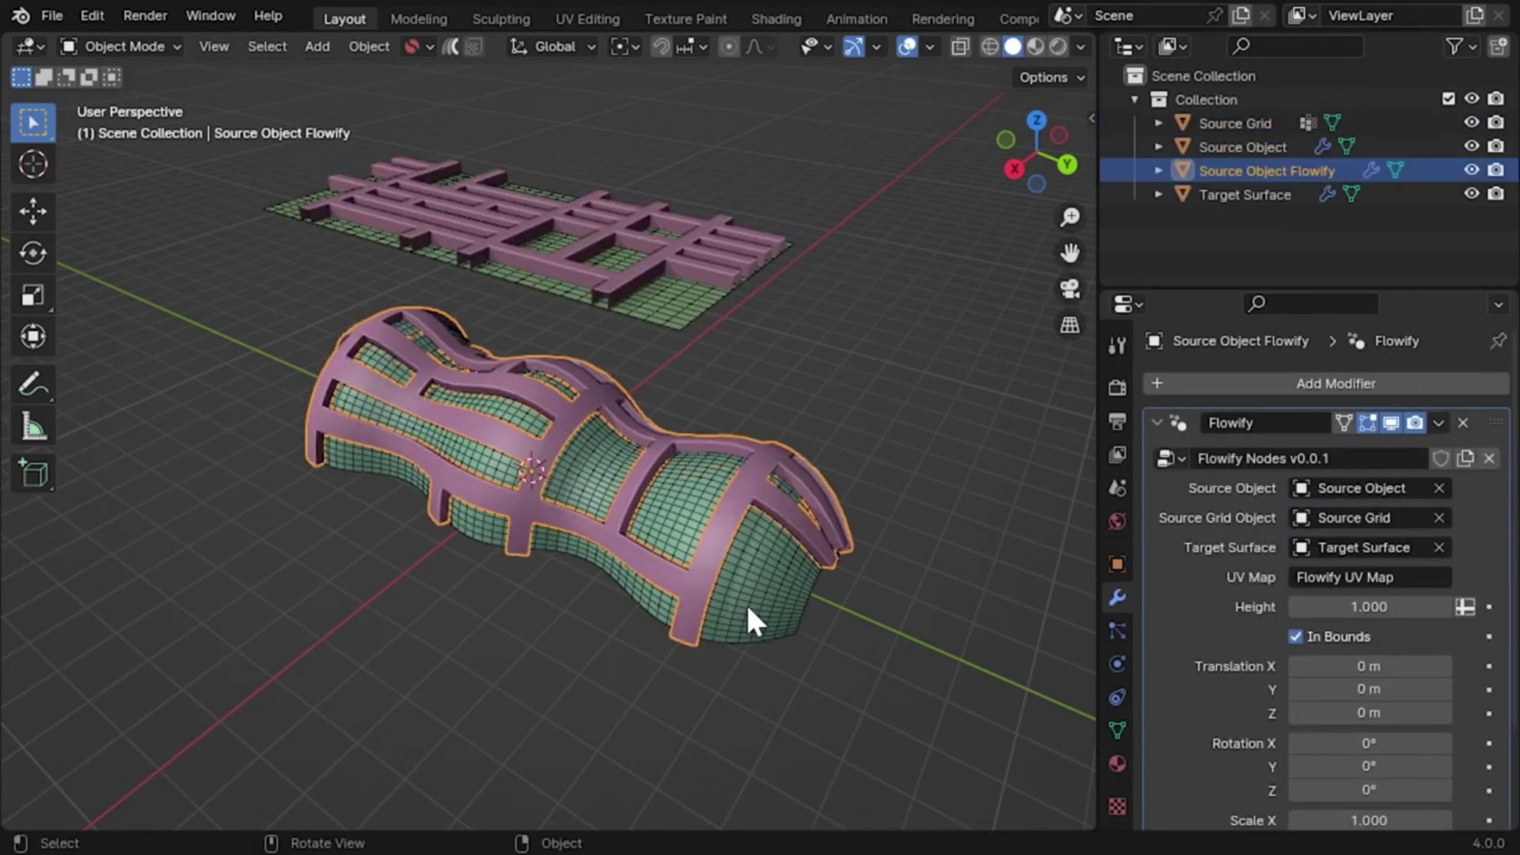
left_click(667, 290)
key("g")
key("shift+z")
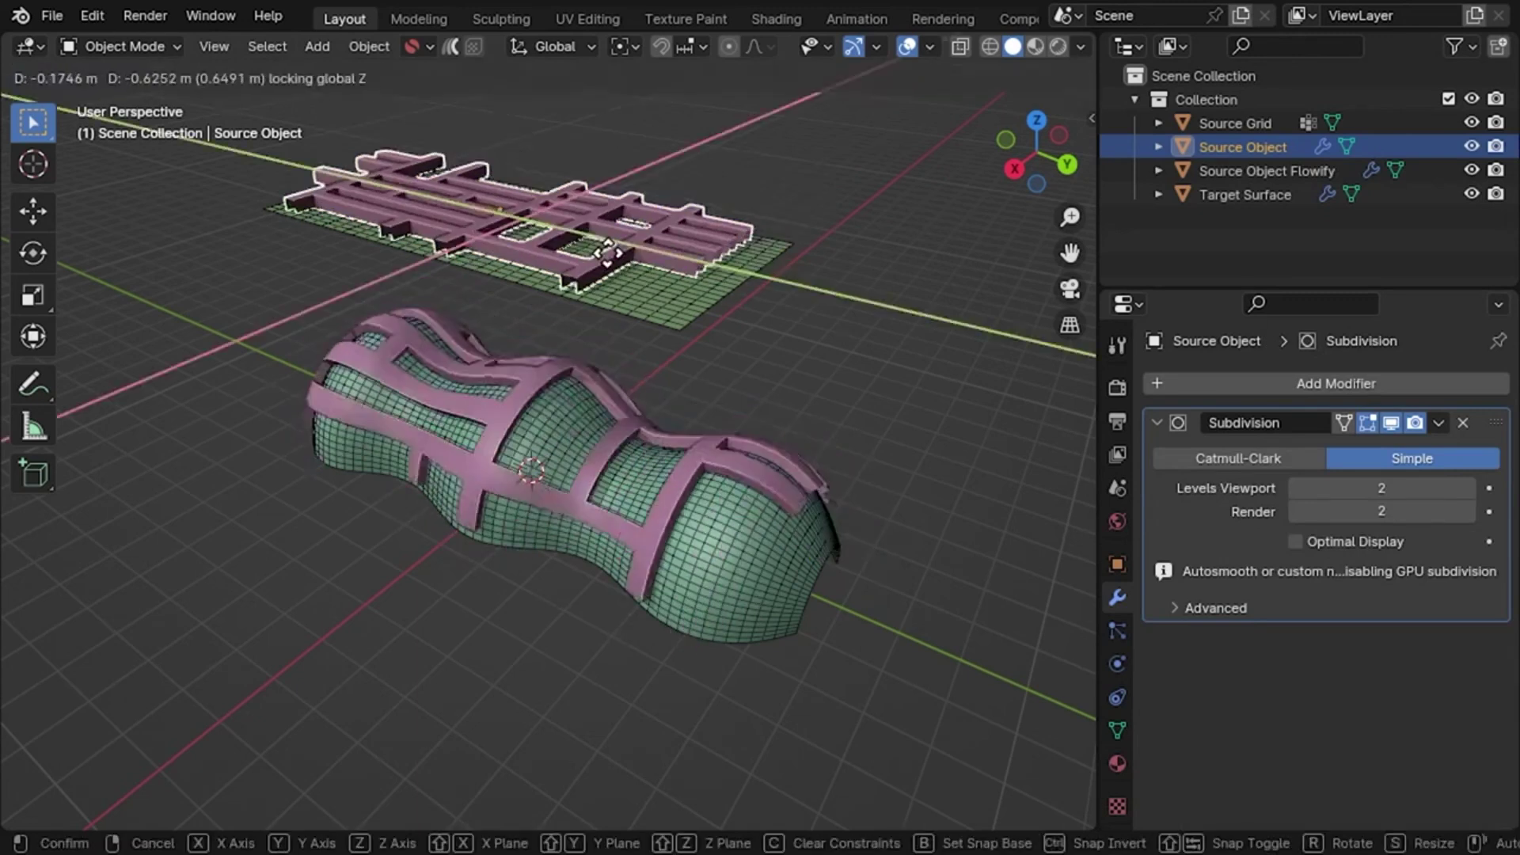
left_click(651, 262)
Step: Select the Flowify result and try moving the Target Surface, leaving it in place
left_click(696, 497)
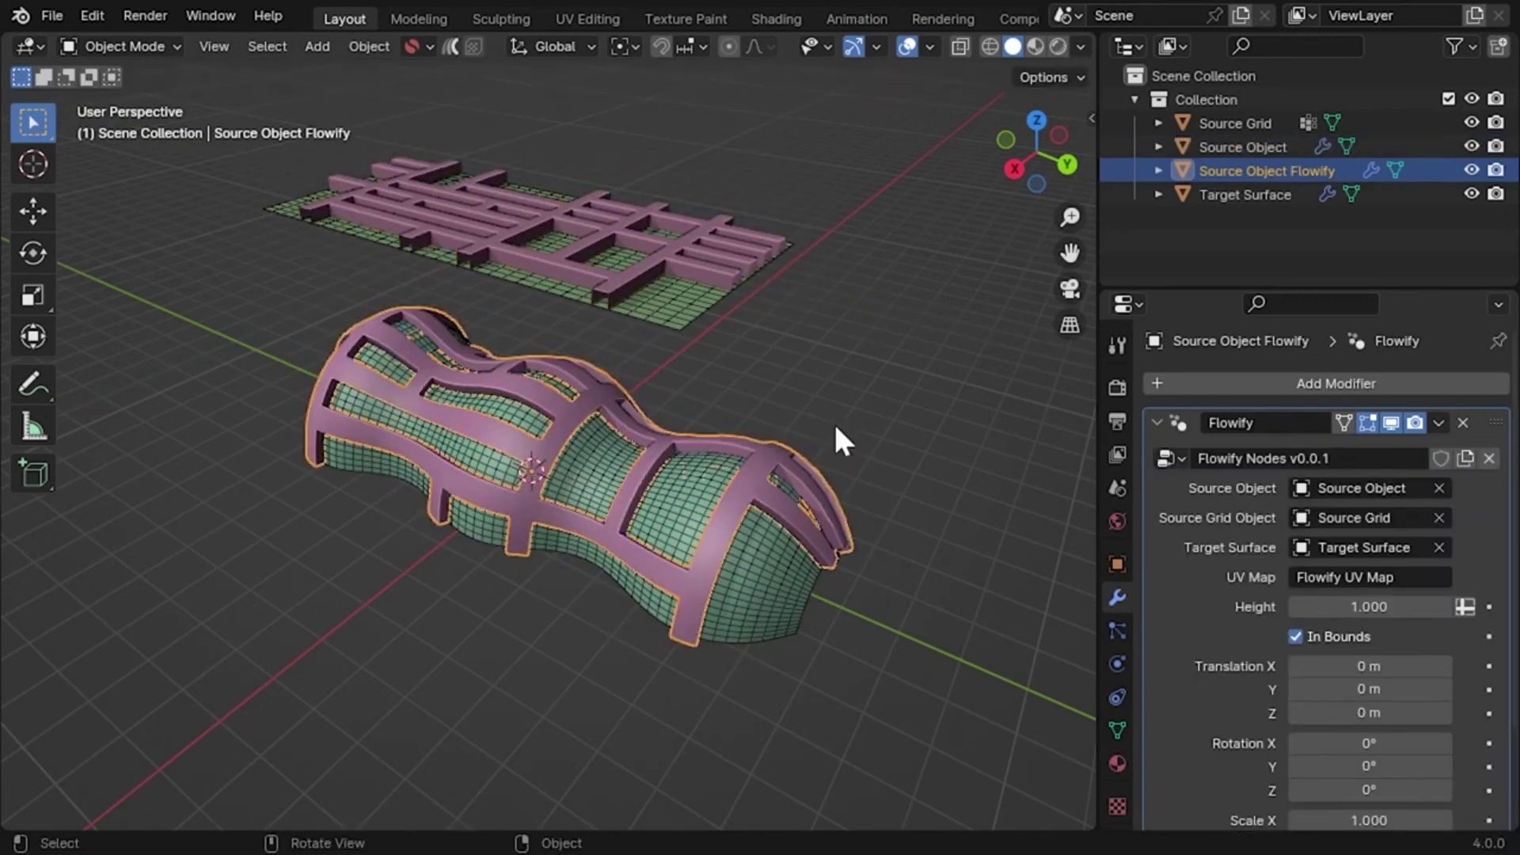
right_click(828, 424)
left_click(766, 609)
key("g")
right_click(766, 609)
Step: Add a Bevel modifier to the Source Object, then delete it again
left_click(631, 299)
left_click(1336, 383)
type("bevel")
key("Return")
left_click(1462, 638)
Step: Apply and undo the Flowify modifier, then test a taller Height before restoring 1.000
left_click(638, 462)
left_click(1439, 422)
left_click(1416, 441)
key("ctrl+z")
scroll(1260, 582, "down", 1)
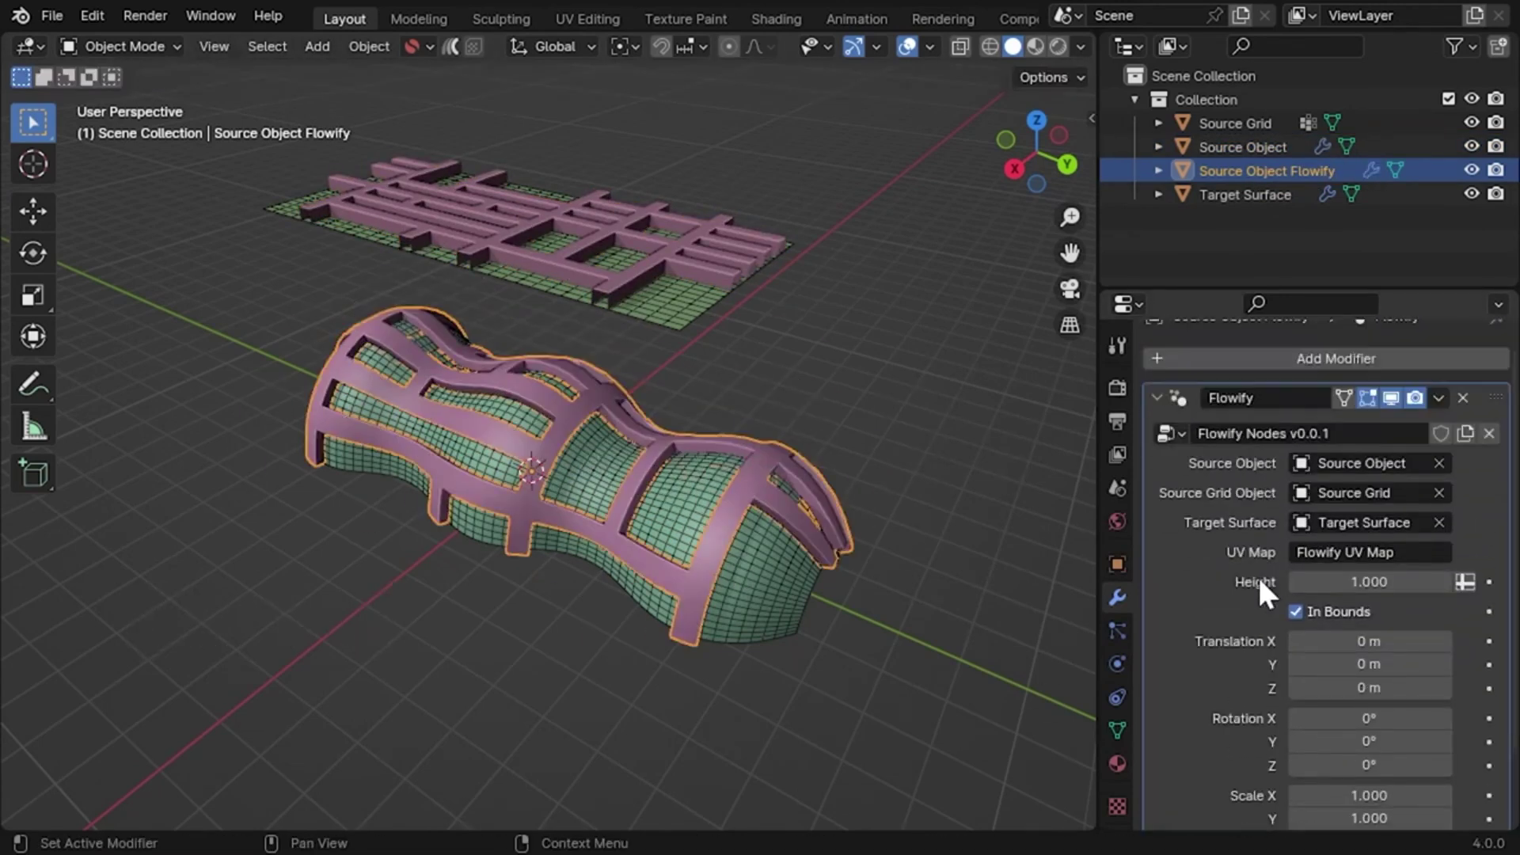
mouse_move(1348, 581)
left_mouse_down()
mouse_move(1393, 582)
mouse_move(1348, 582)
left_mouse_up()
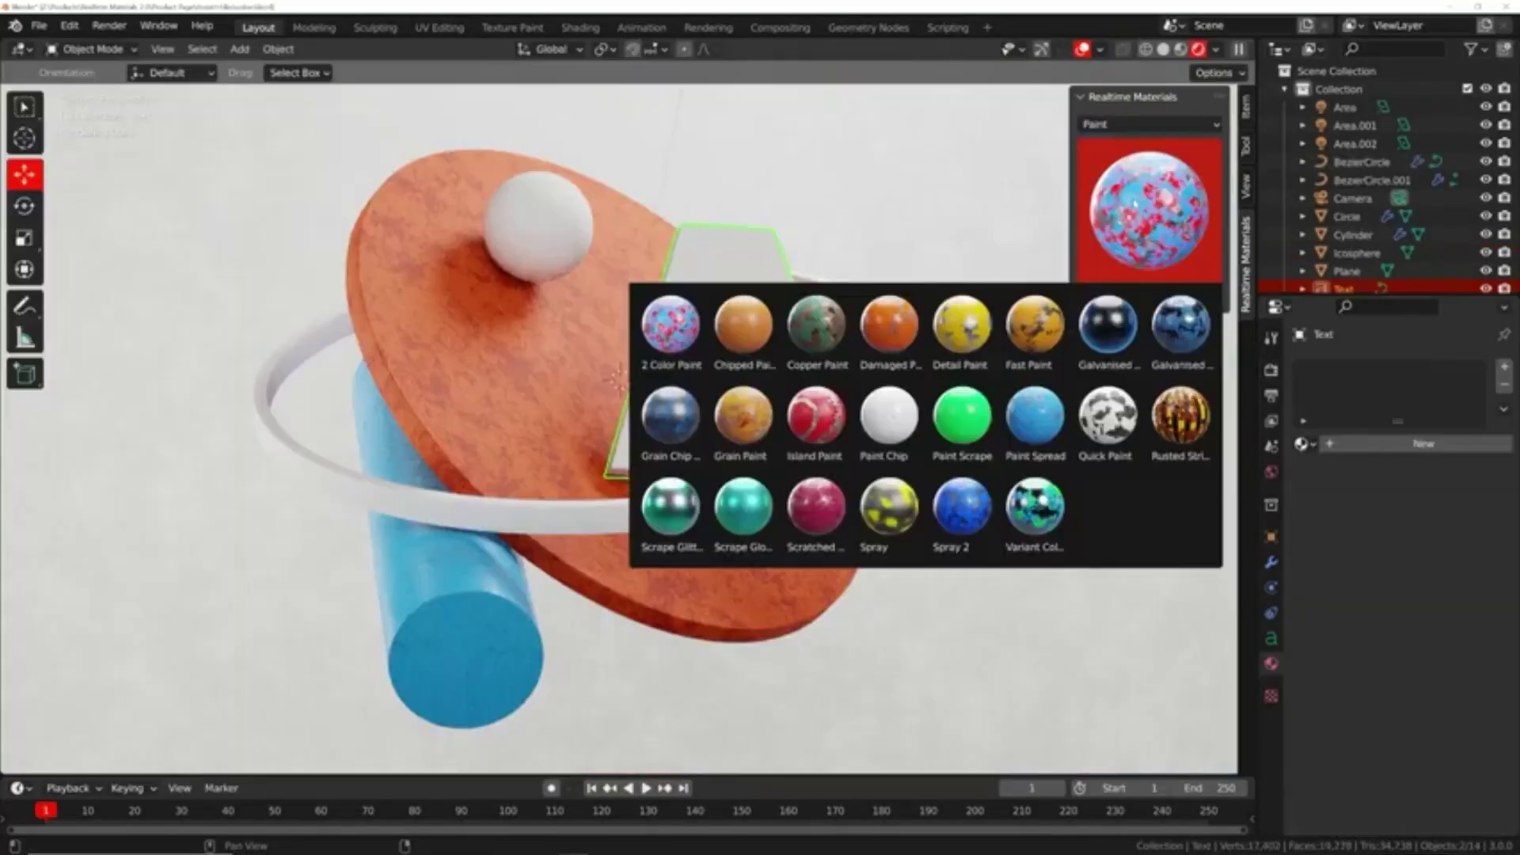
Step: Apply Chipped Paint to the text, then install the Realtime Materials add-on zip from Preferences
left_click(742, 326)
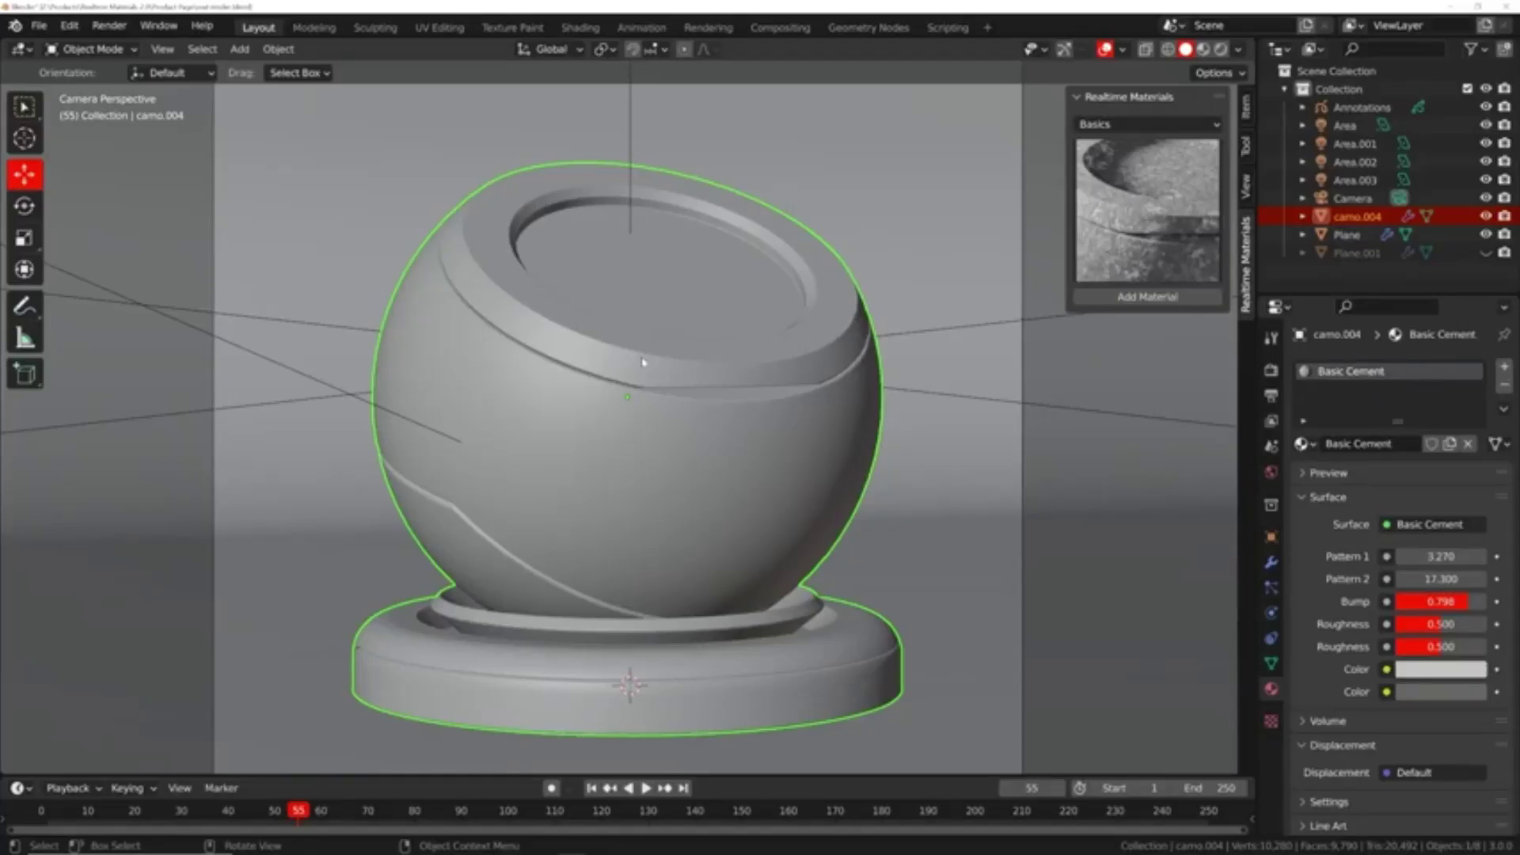
left_click(69, 25)
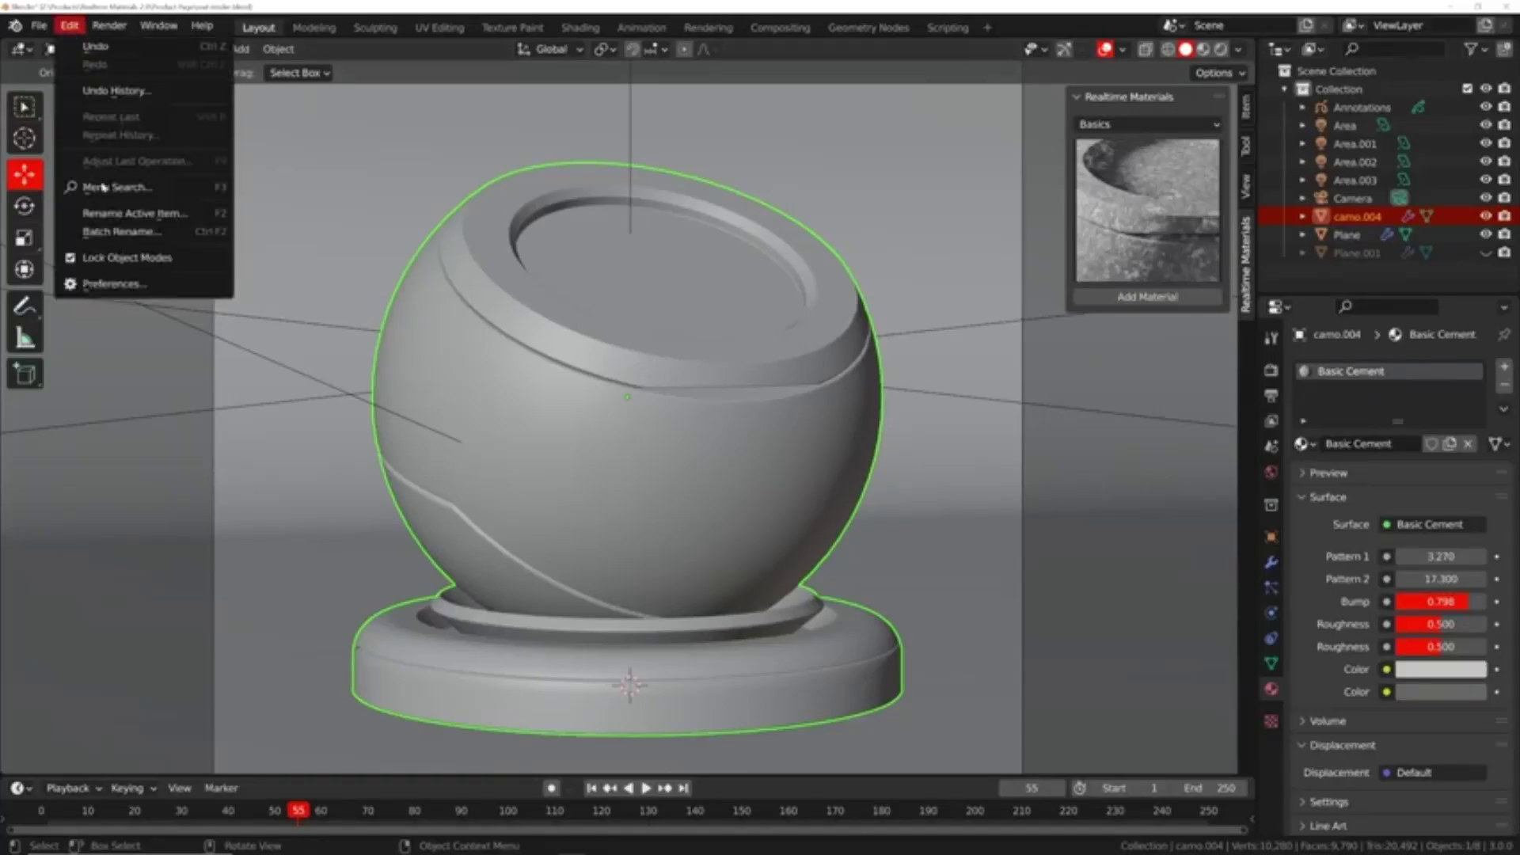
left_click(47, 283)
left_click(472, 68)
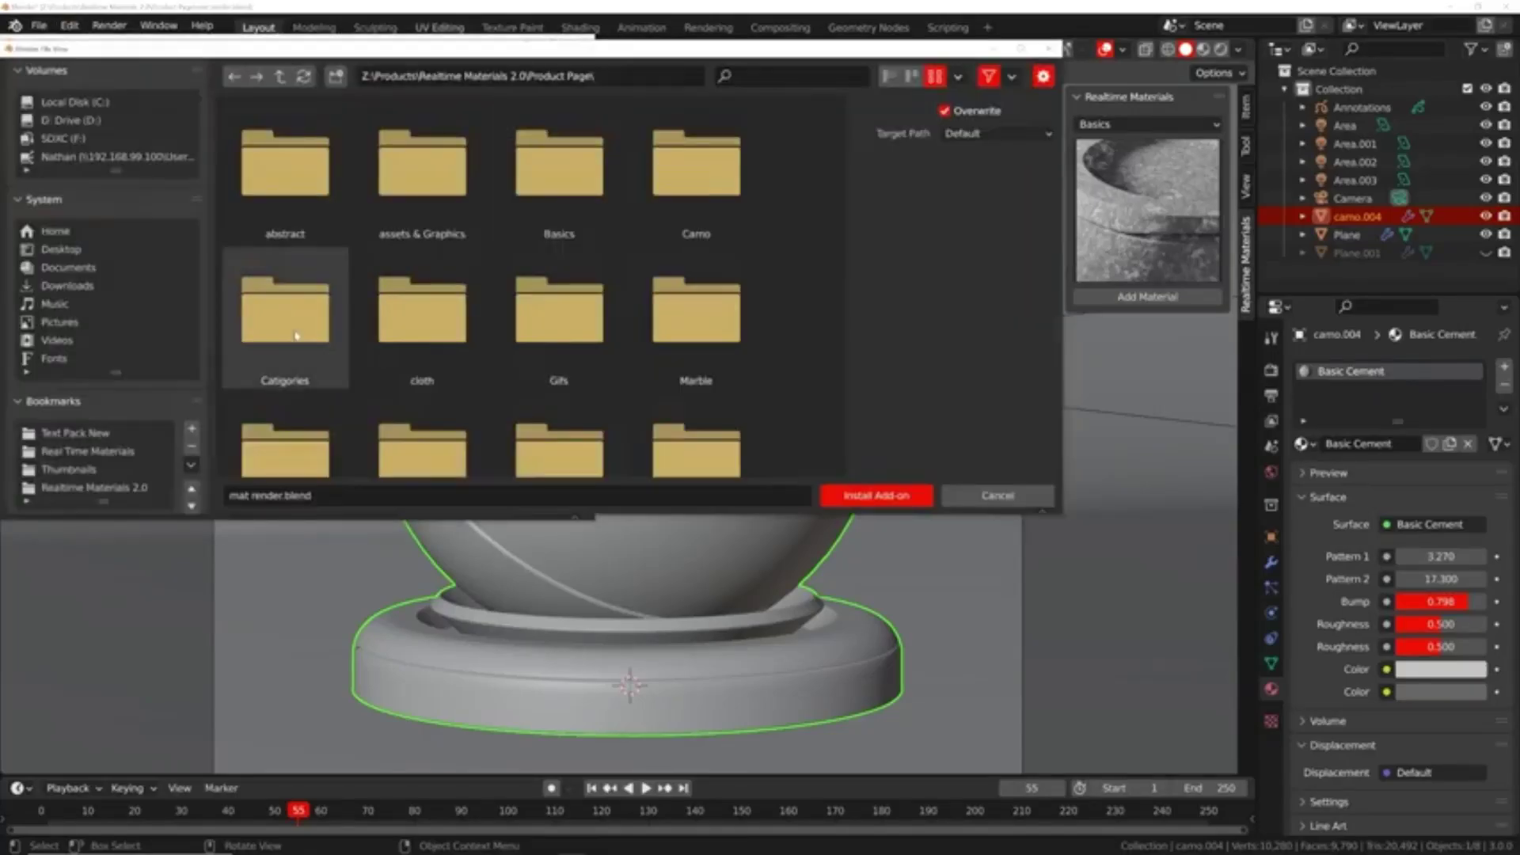
double_click(285, 313)
double_click(420, 190)
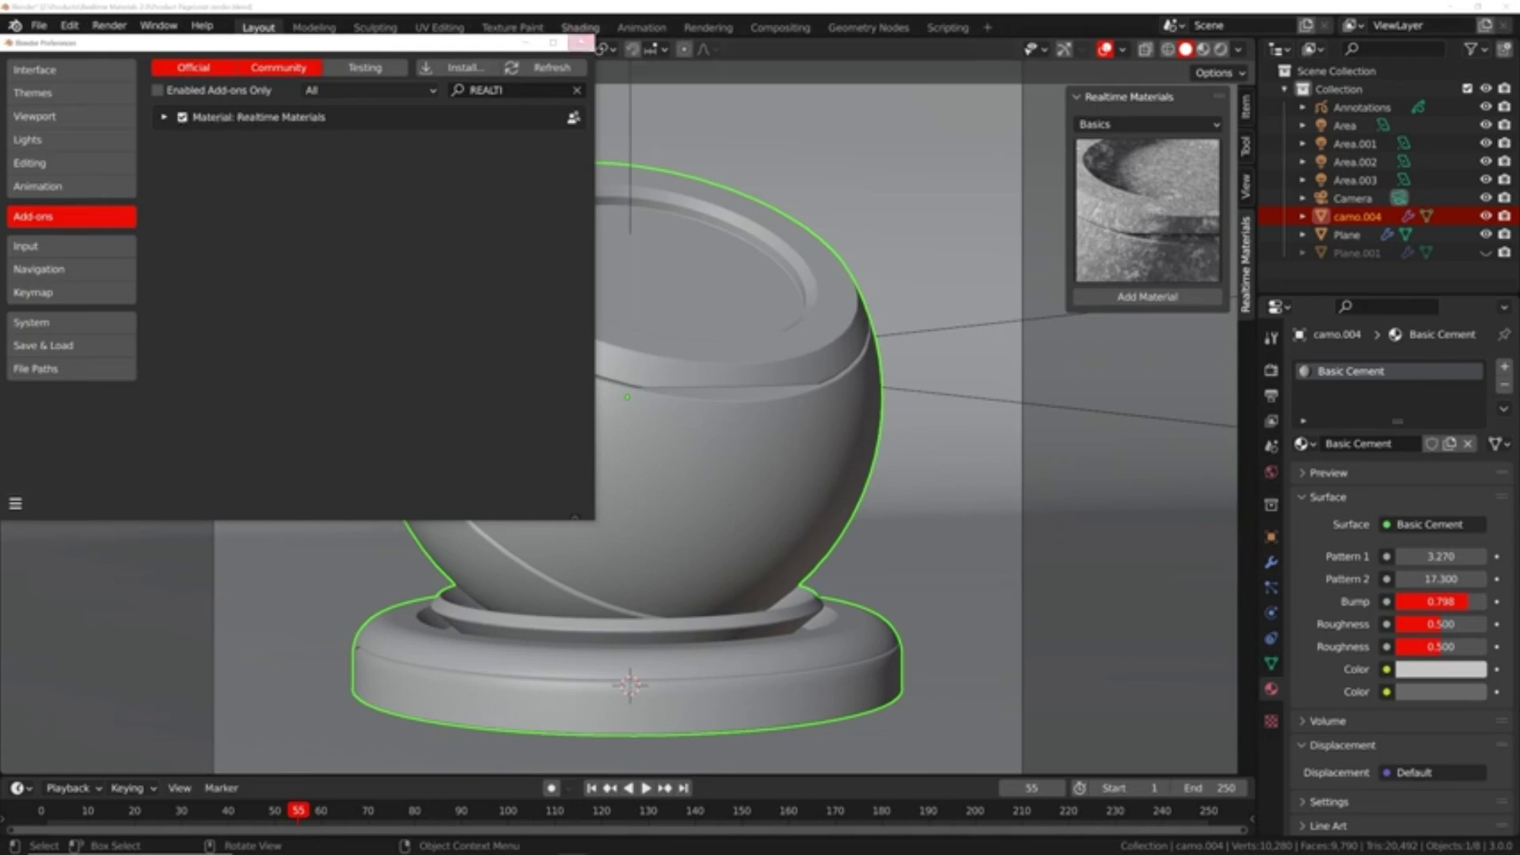
left_click(580, 41)
Step: View the materials in rendered shading and inspect a material colour without changing it
left_click(1148, 124)
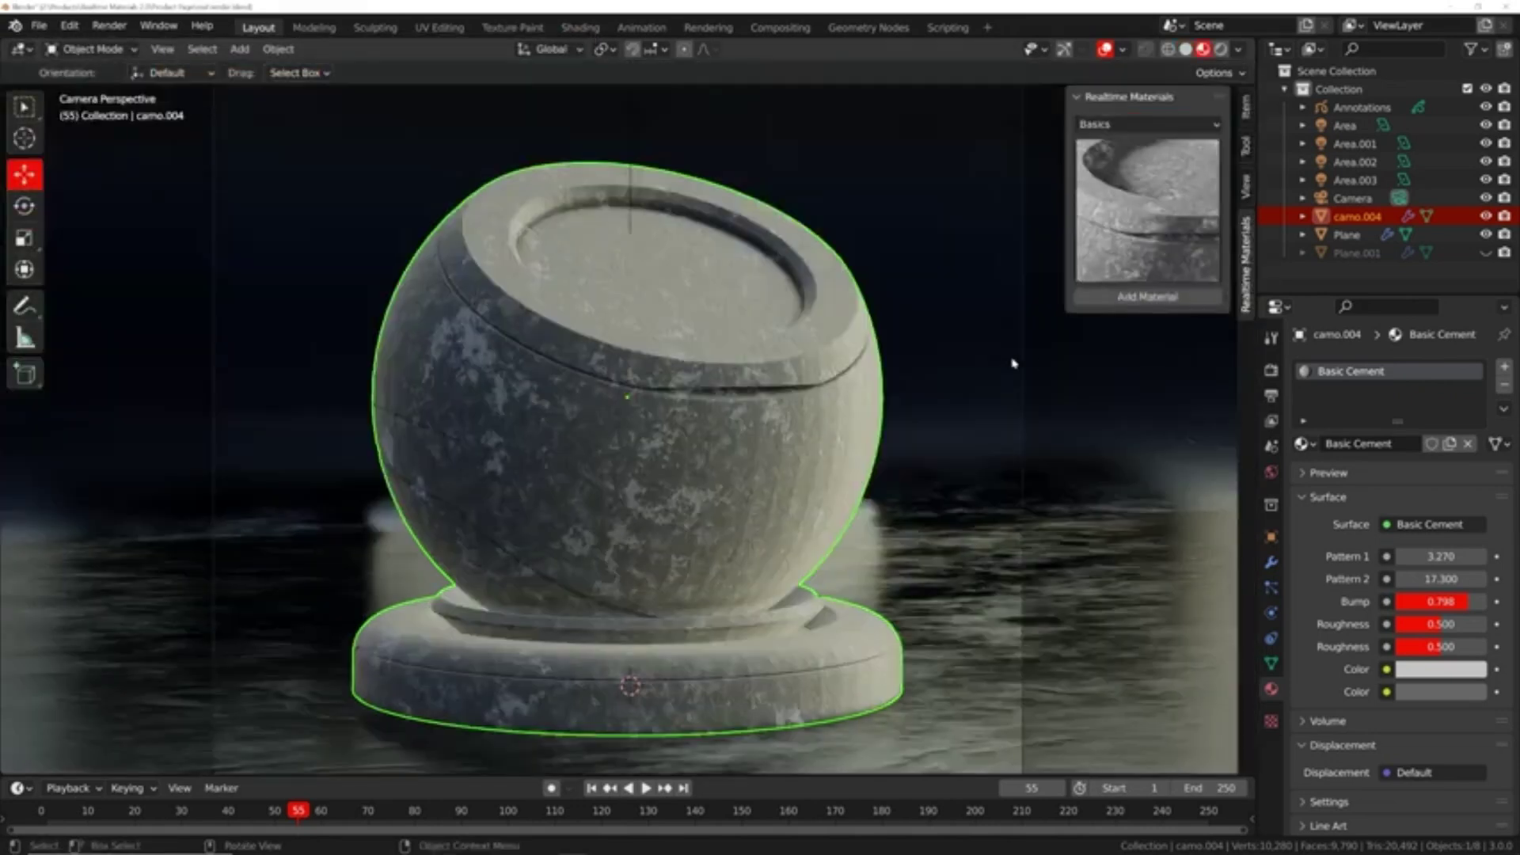
left_click(1440, 691)
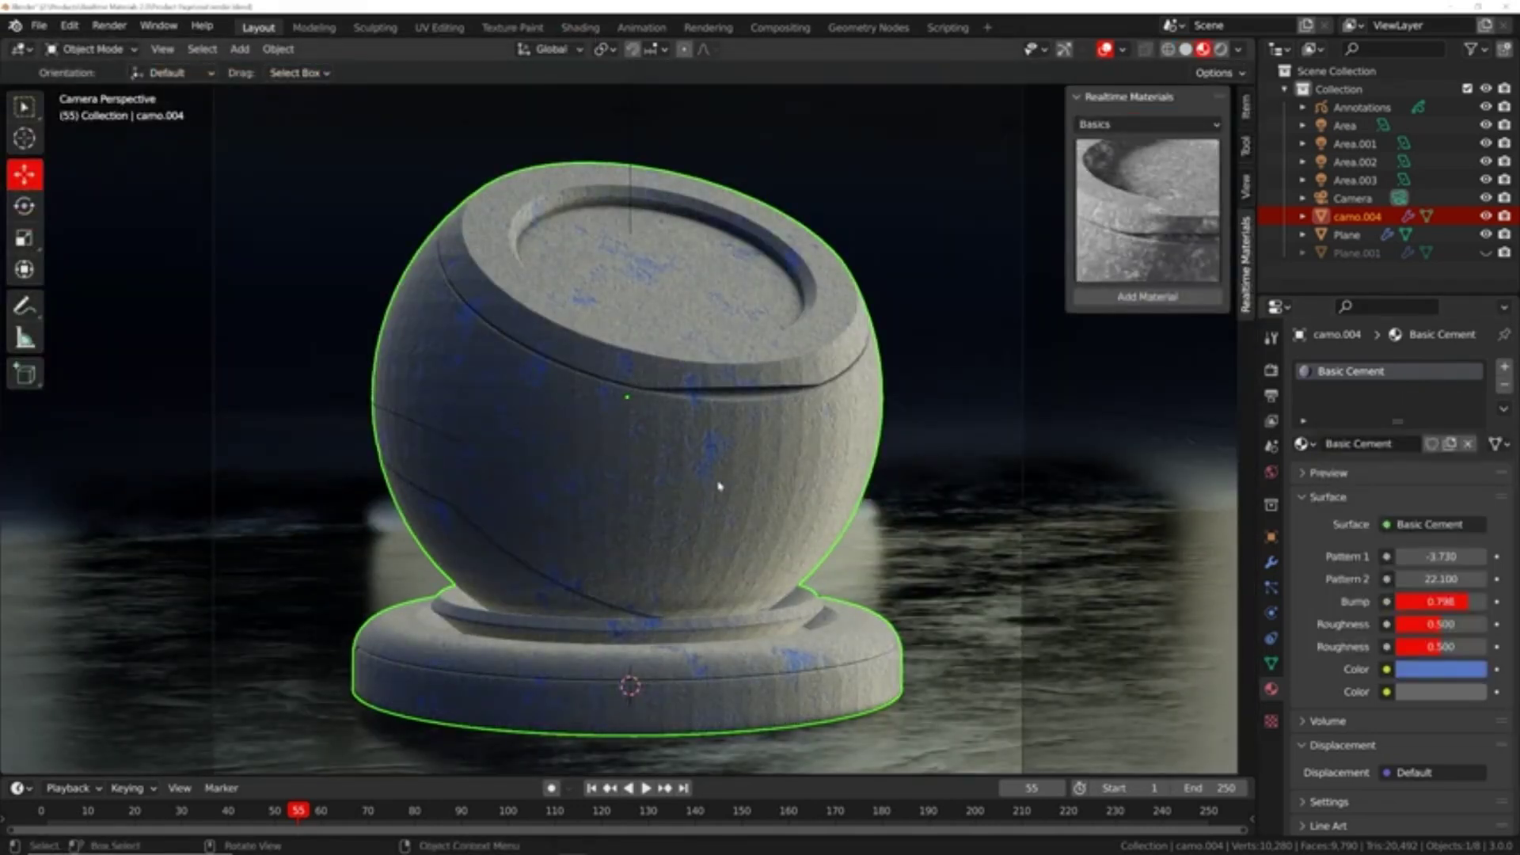
left_click(1220, 49)
left_click(1440, 691)
key("Escape")
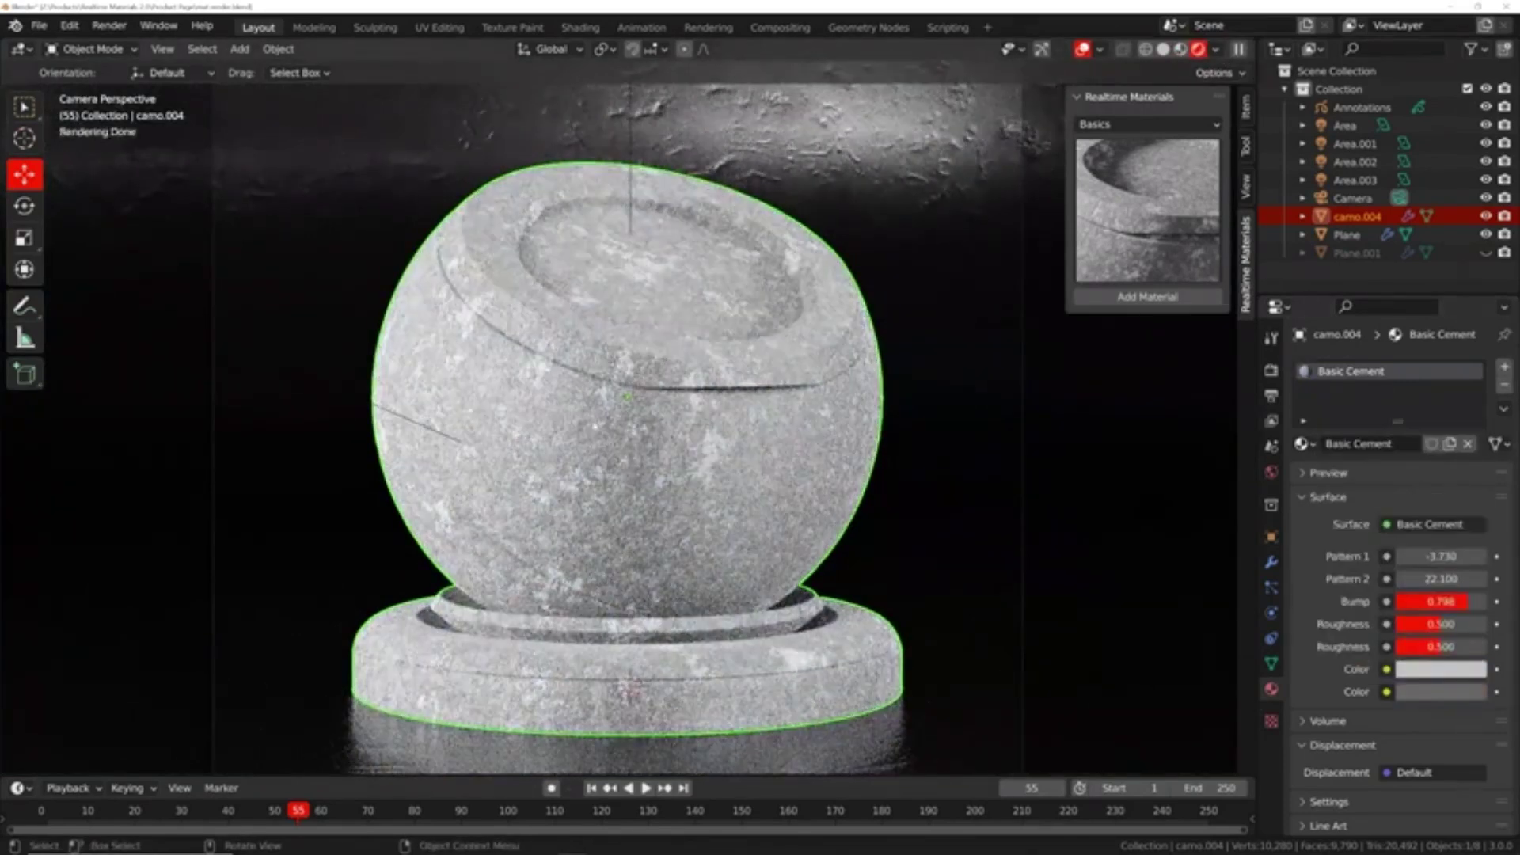
Step: Try the Poka and Beu Wave 2 materials from the Abstract category
scroll(1087, 126, "up", 1, "ctrl")
left_click(1148, 209)
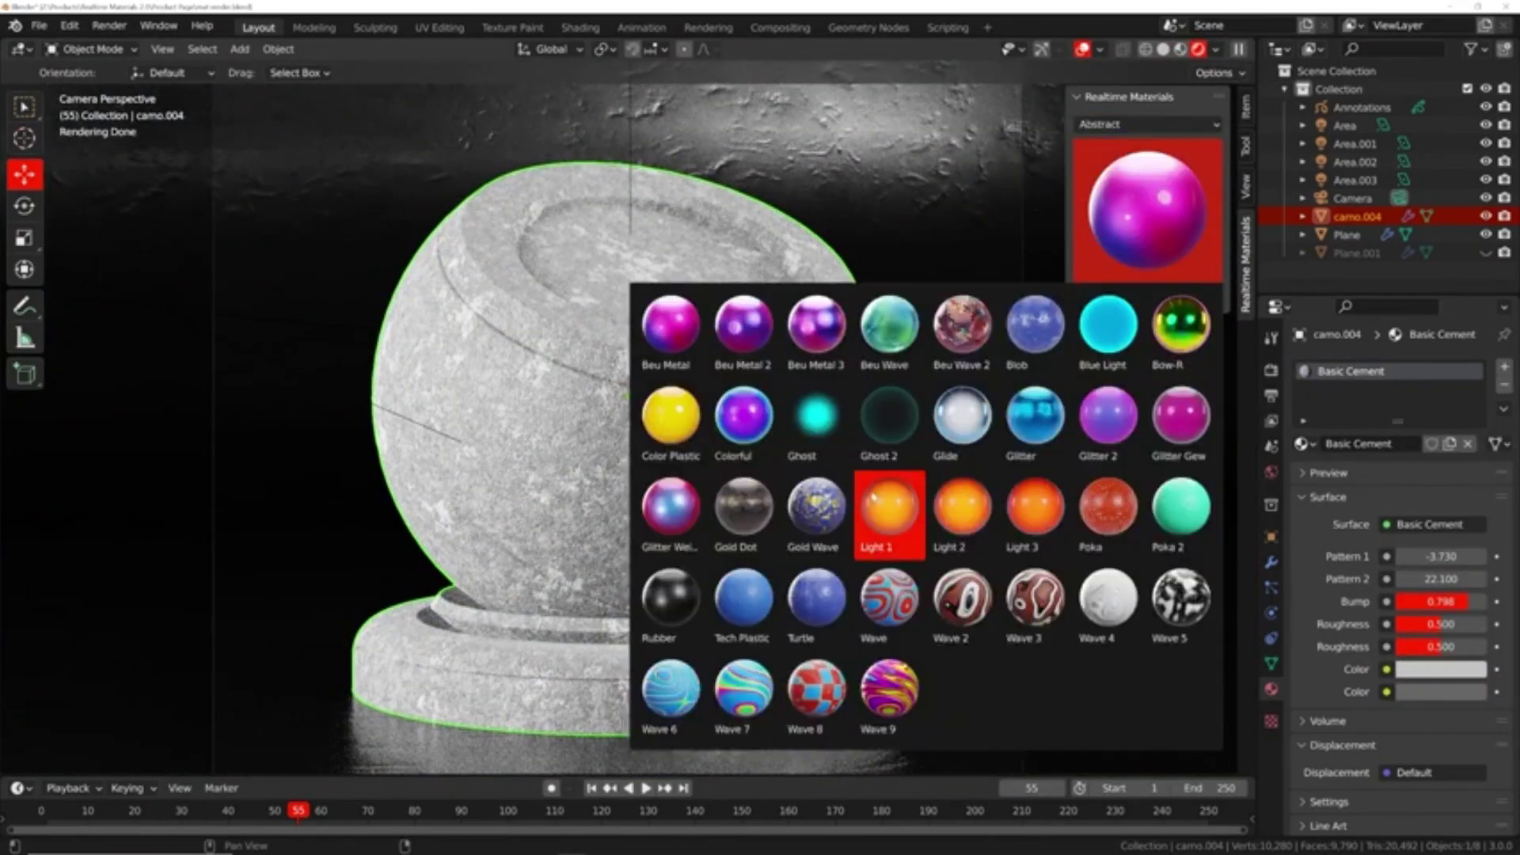
left_click(1108, 506)
left_click(1441, 669)
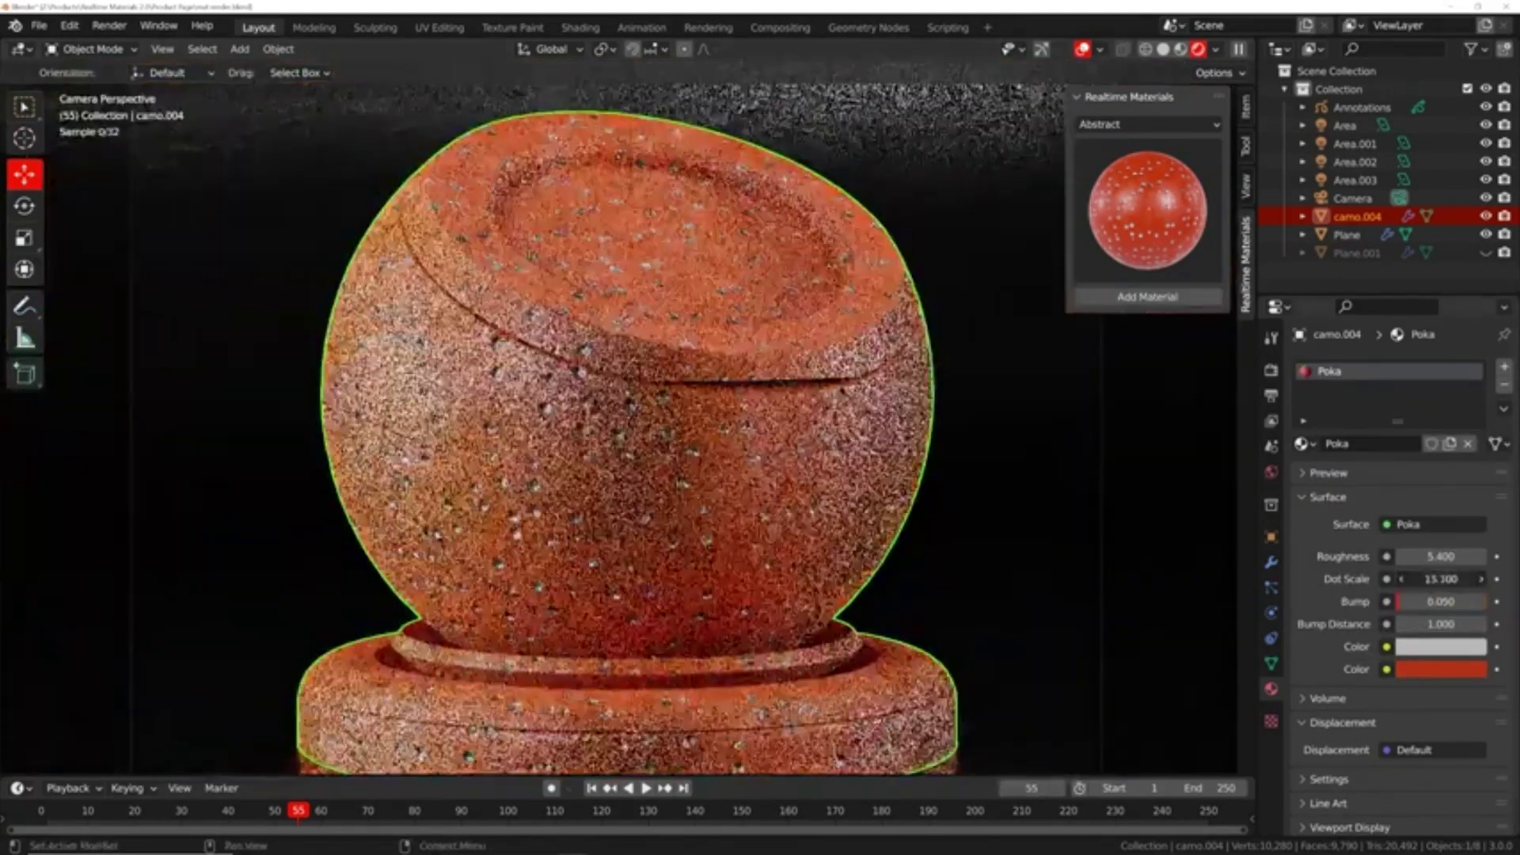
left_click(1148, 209)
left_click(926, 340)
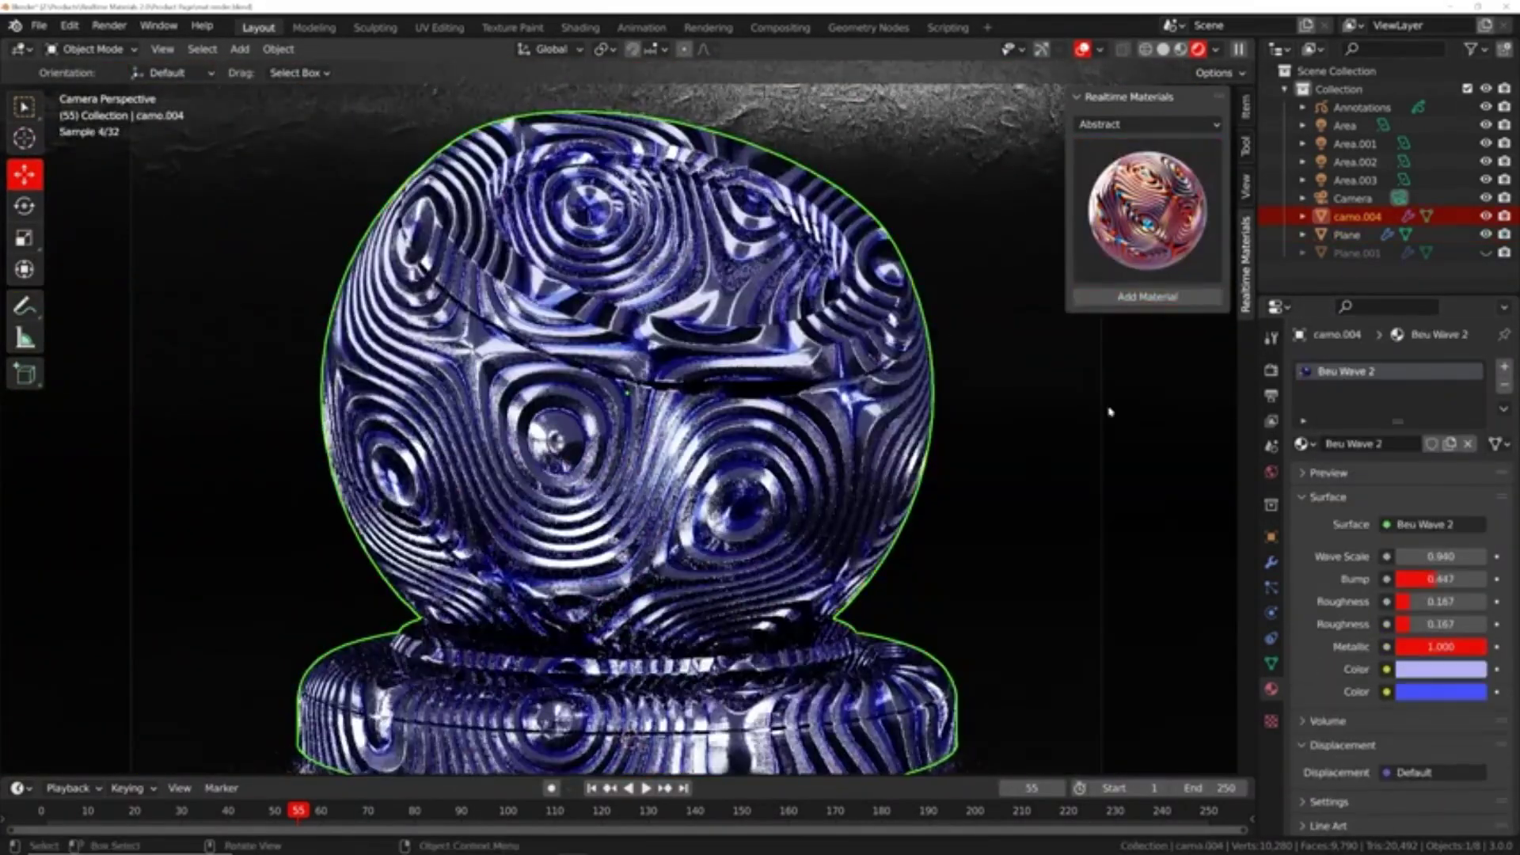
Step: Lower Beu Wave 2's Bump from 0.447 to 0.147 and switch the library to Cloth UV
left_click_drag(1439, 582, 1409, 582)
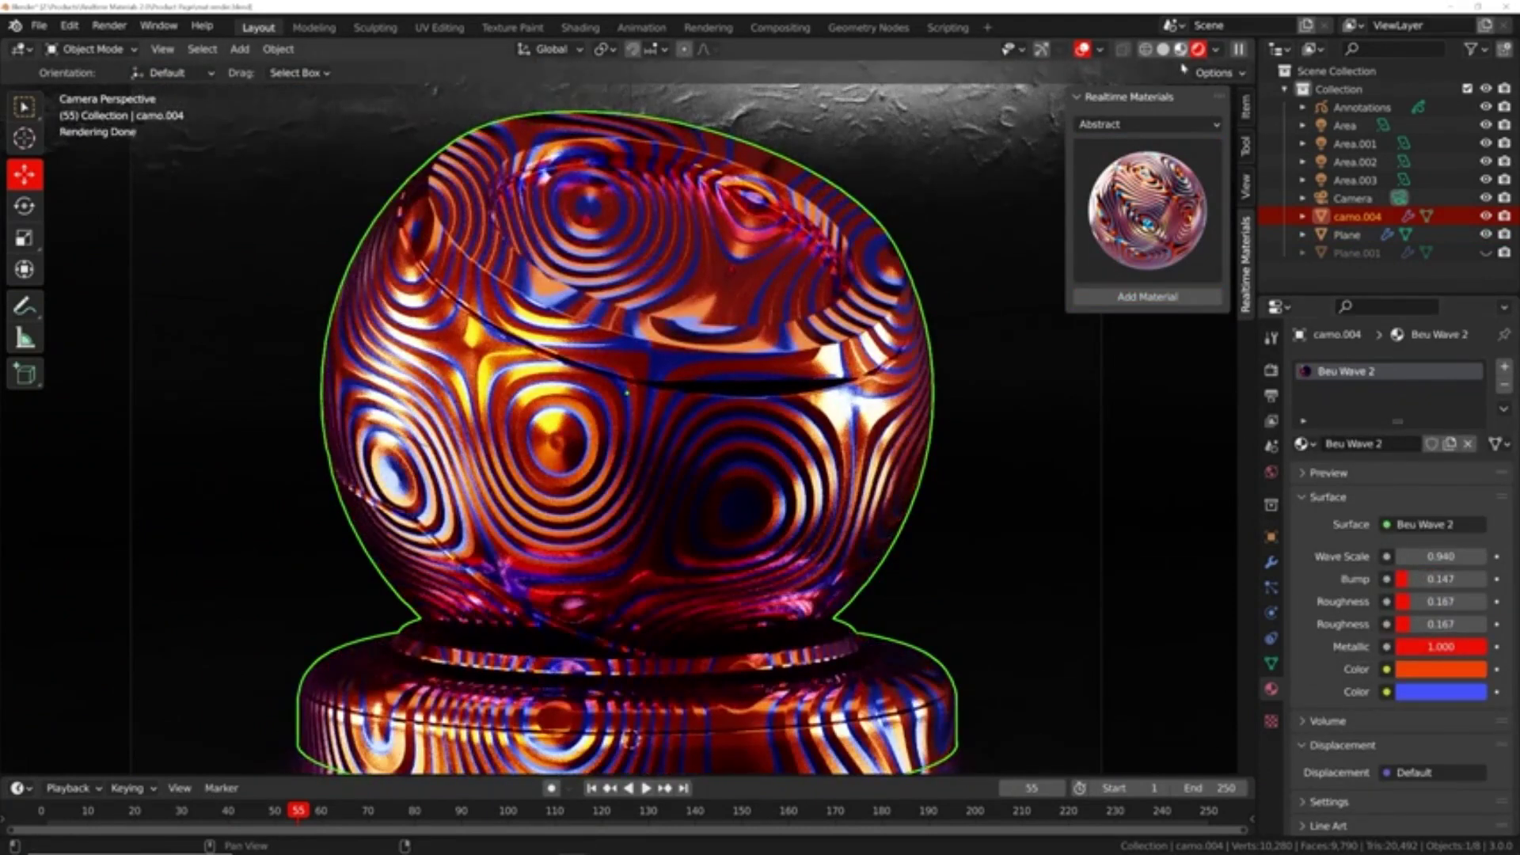
left_click(1180, 49)
left_click(1148, 125)
left_click(1122, 170)
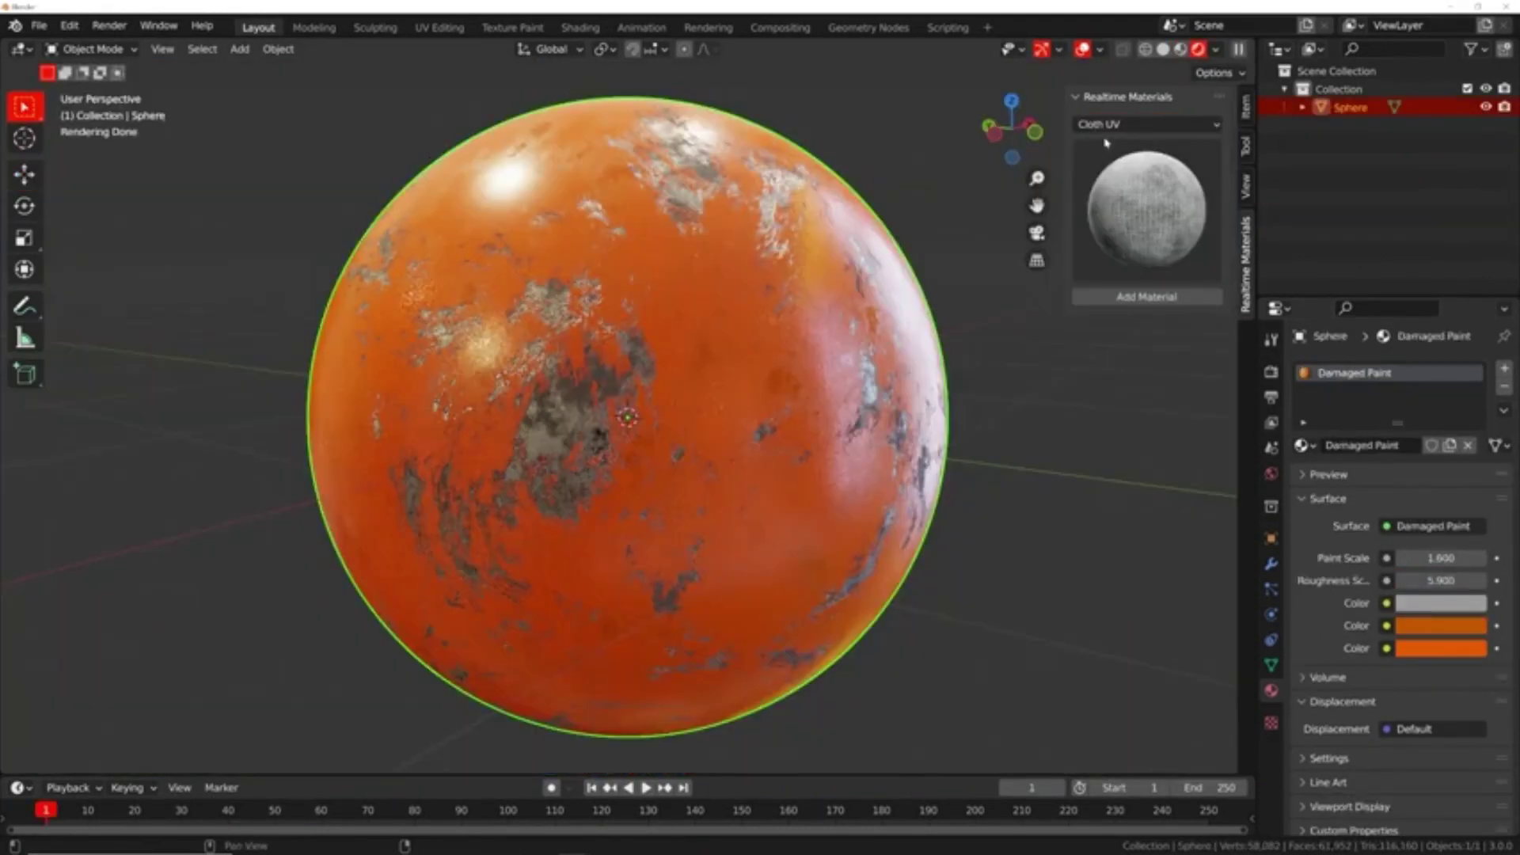
Step: Try the Basic Knitter UV and Knitter Bands UV cloth materials on the sphere
left_click(1140, 217)
left_click(1146, 296)
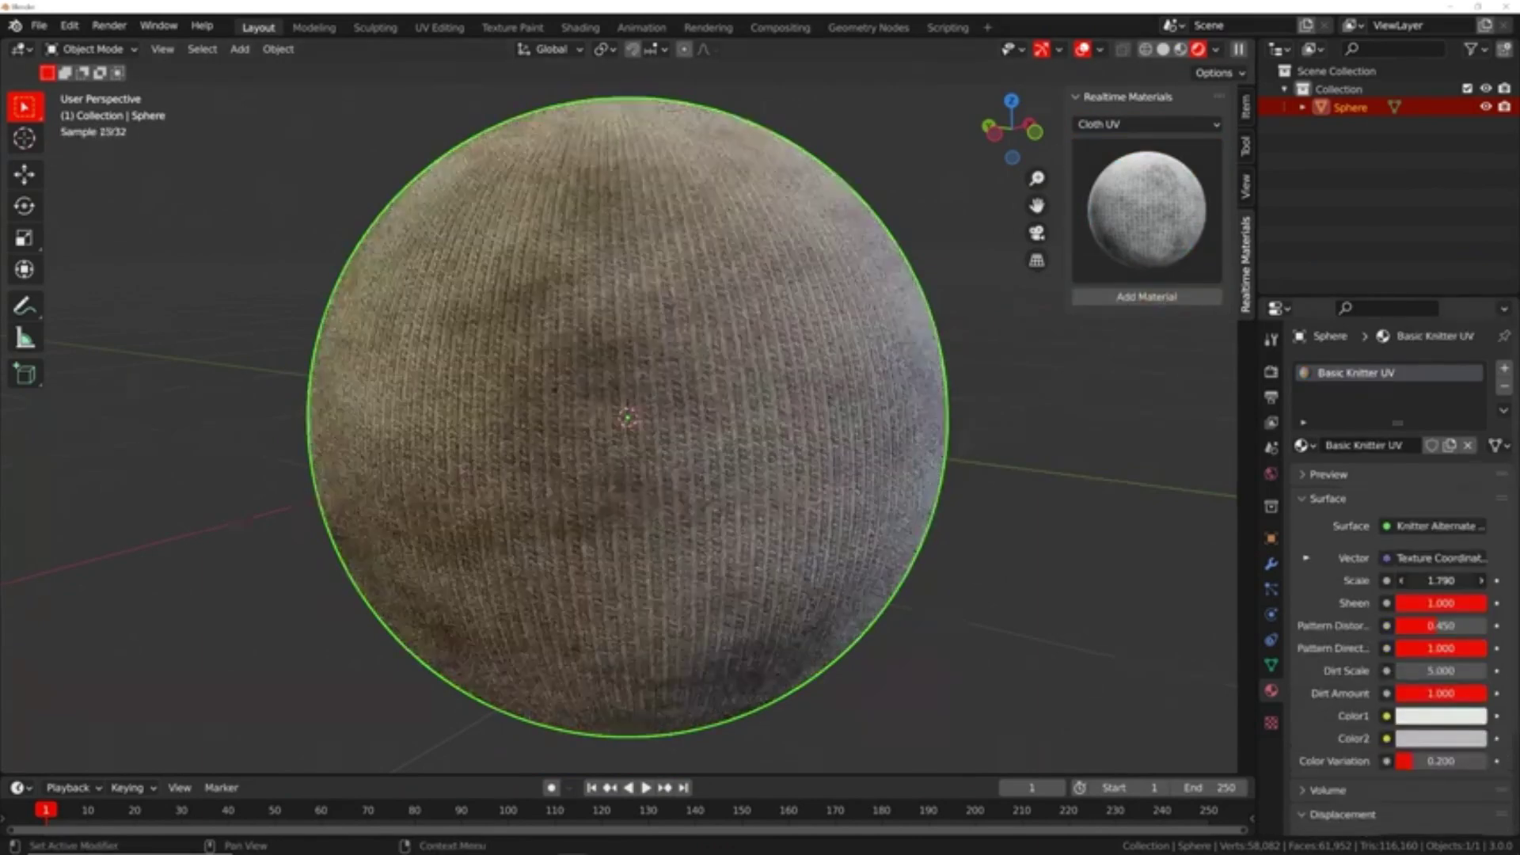
left_click(1440, 716)
left_click(1146, 210)
left_click(1109, 329)
left_click(1146, 296)
Step: Duplicate the sphere, give the copy its own material copy and set Color2 to magenta
key("shift+d")
scroll(507, 360, "up", 5)
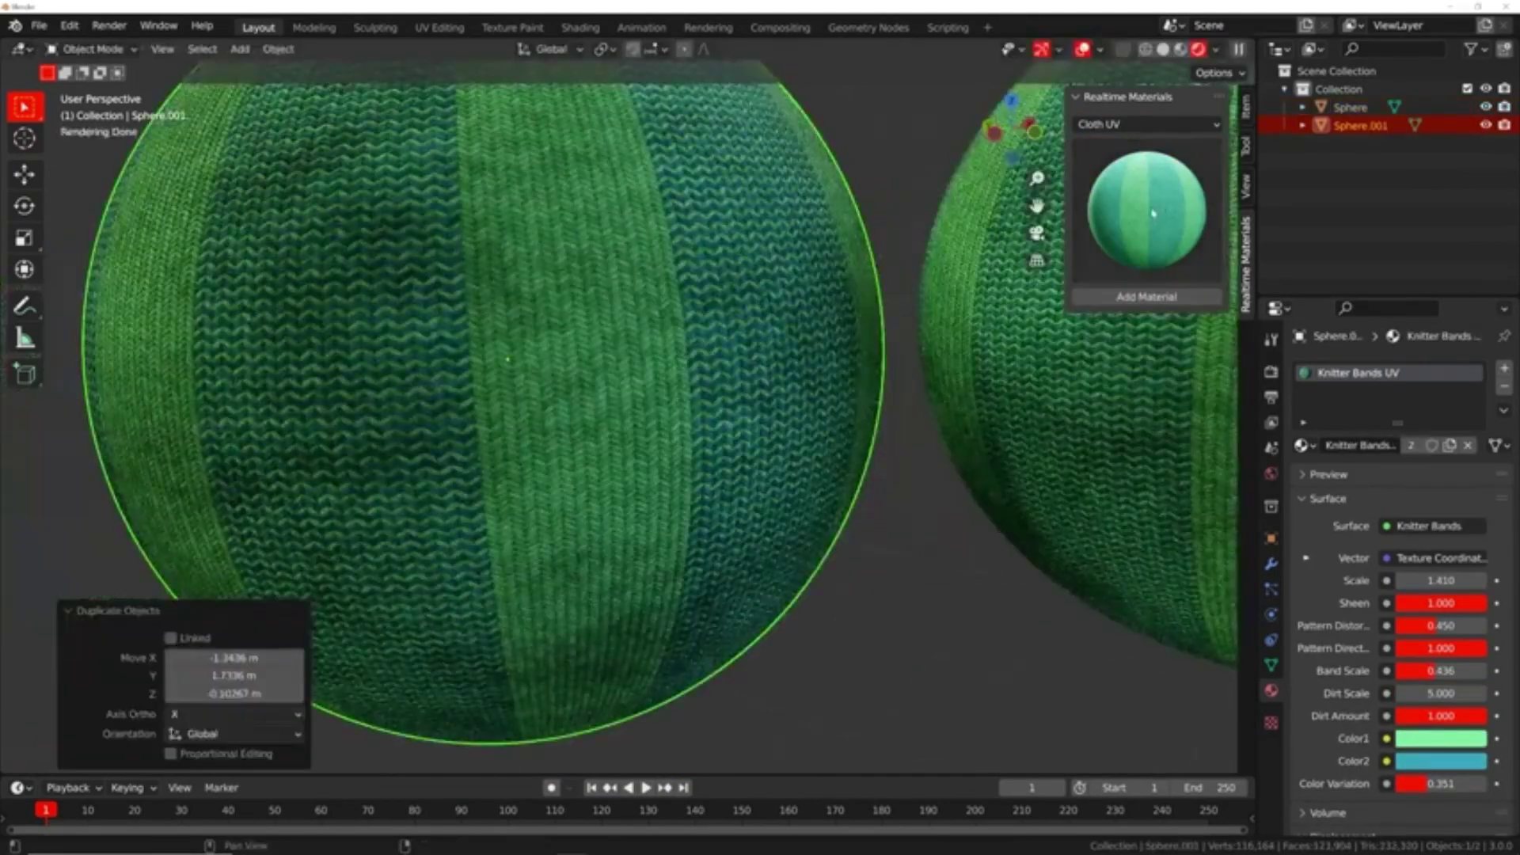
left_click(1146, 296)
left_click(1119, 349)
left_click(1440, 761)
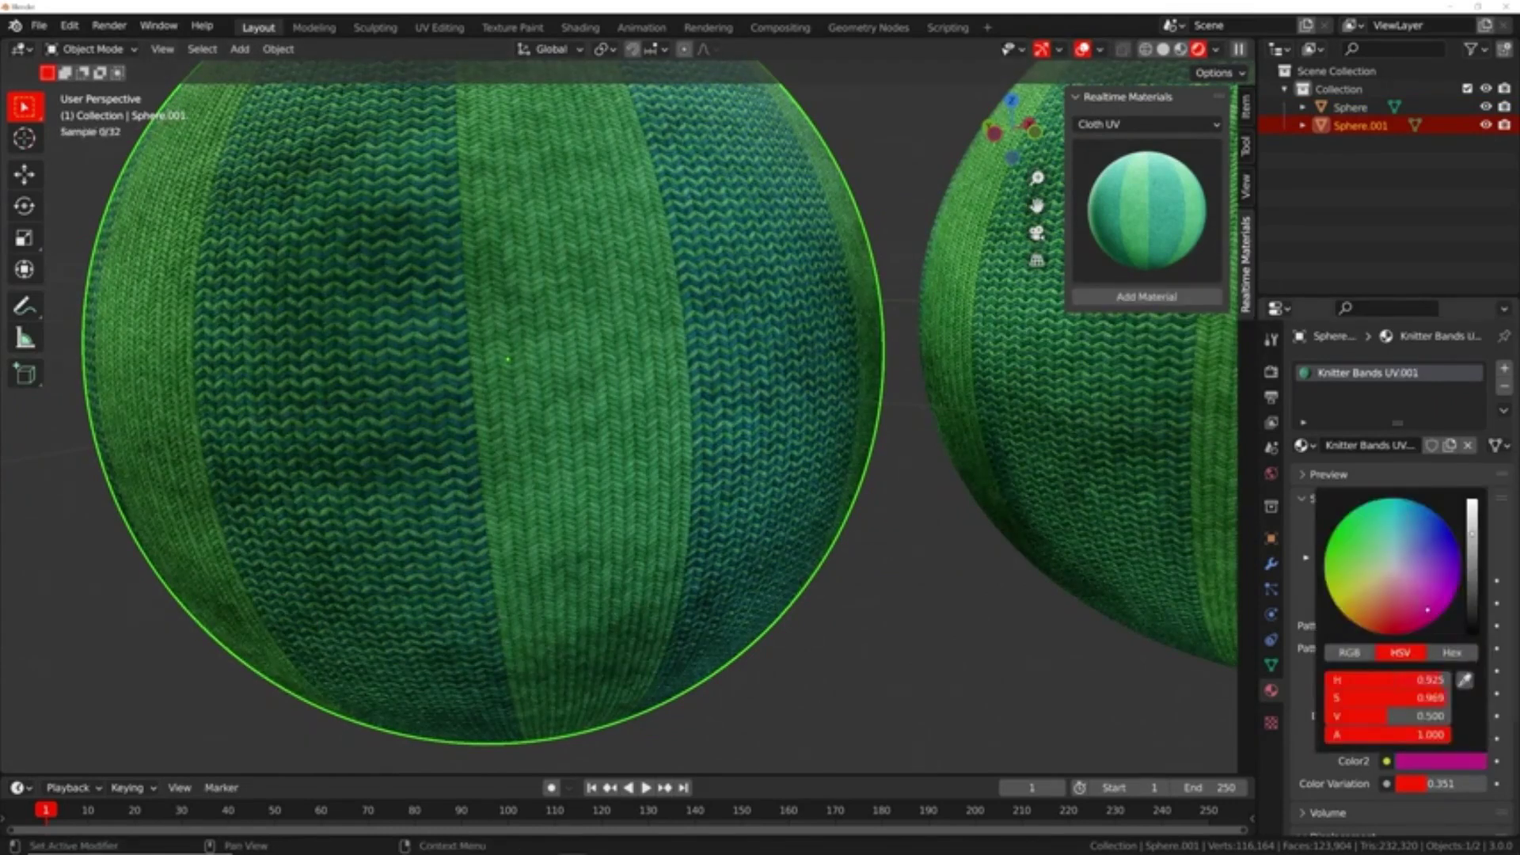
left_click(1417, 515)
scroll(834, 364, "down", 2)
middle_click_drag(834, 364, 691, 418, "shift")
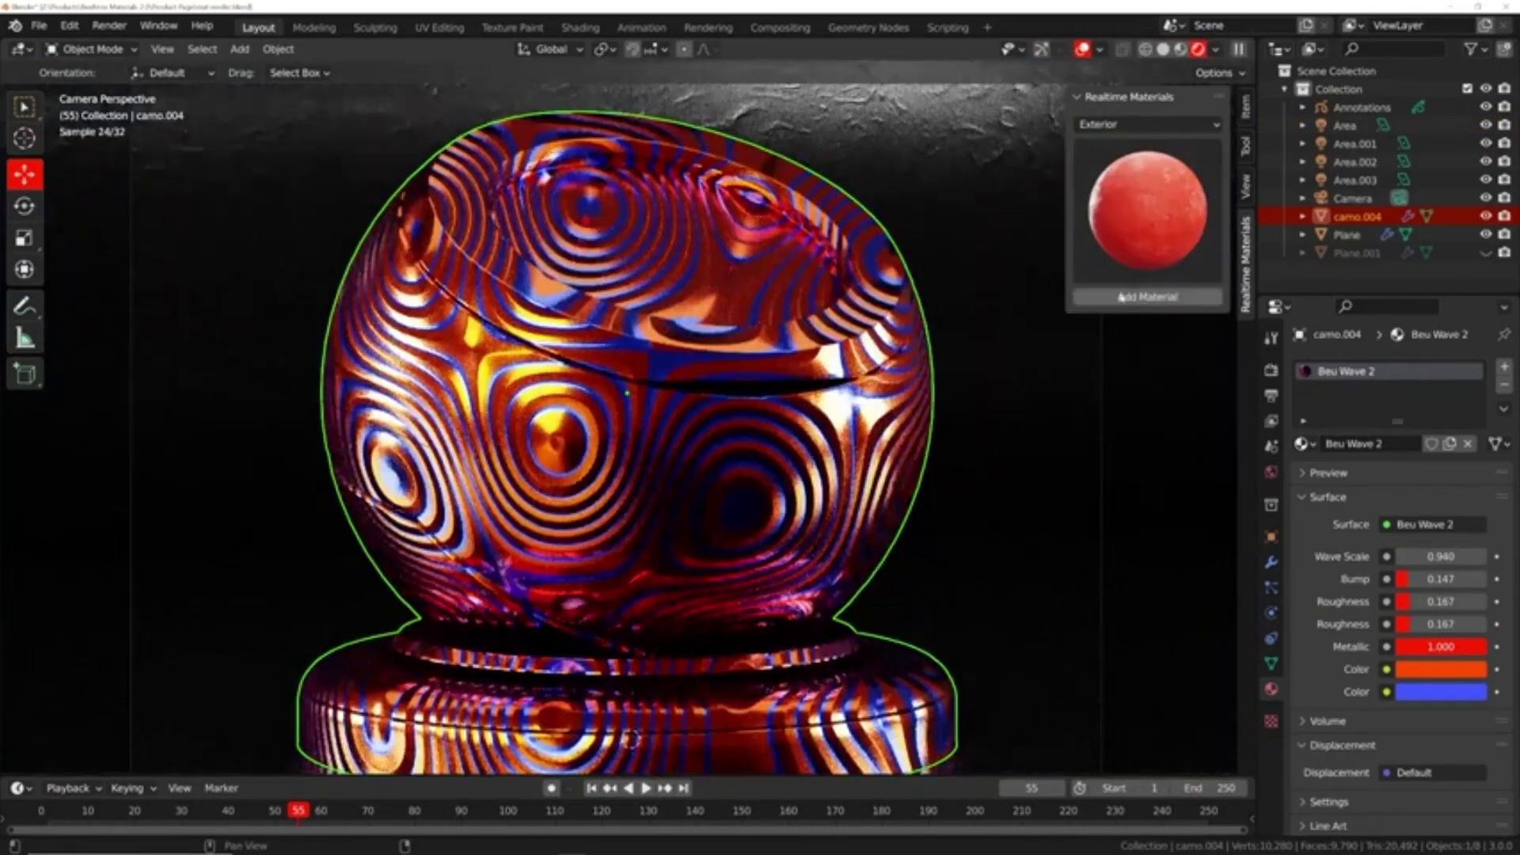
Step: Apply Cracked Plaster in beige, then switch to Cracked Asphalt with Rocks set to 50
left_click(1120, 297)
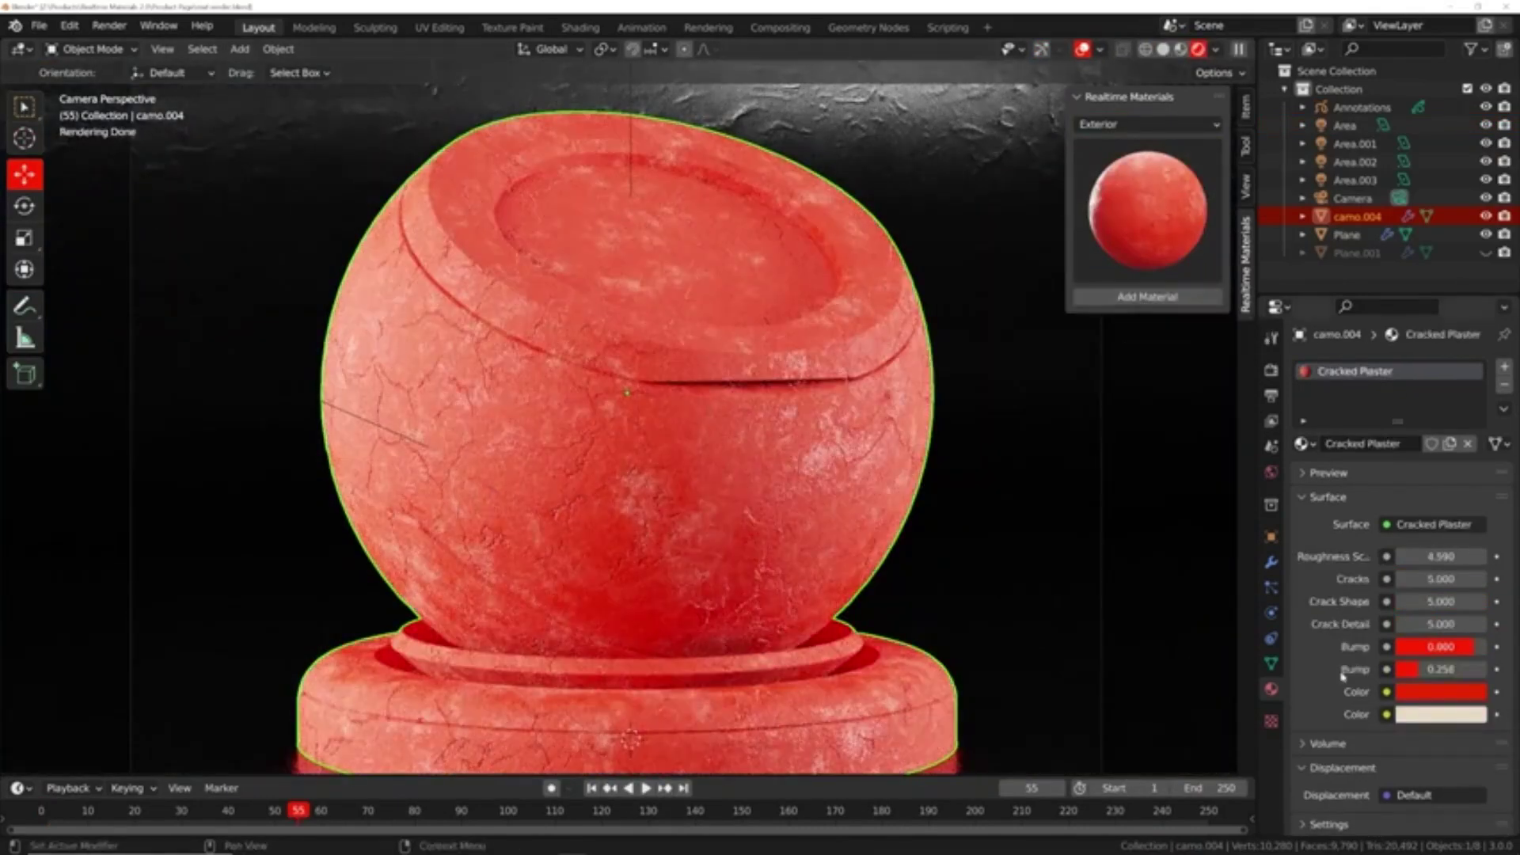
left_click(1440, 692)
left_click(1382, 526)
left_click(1179, 253)
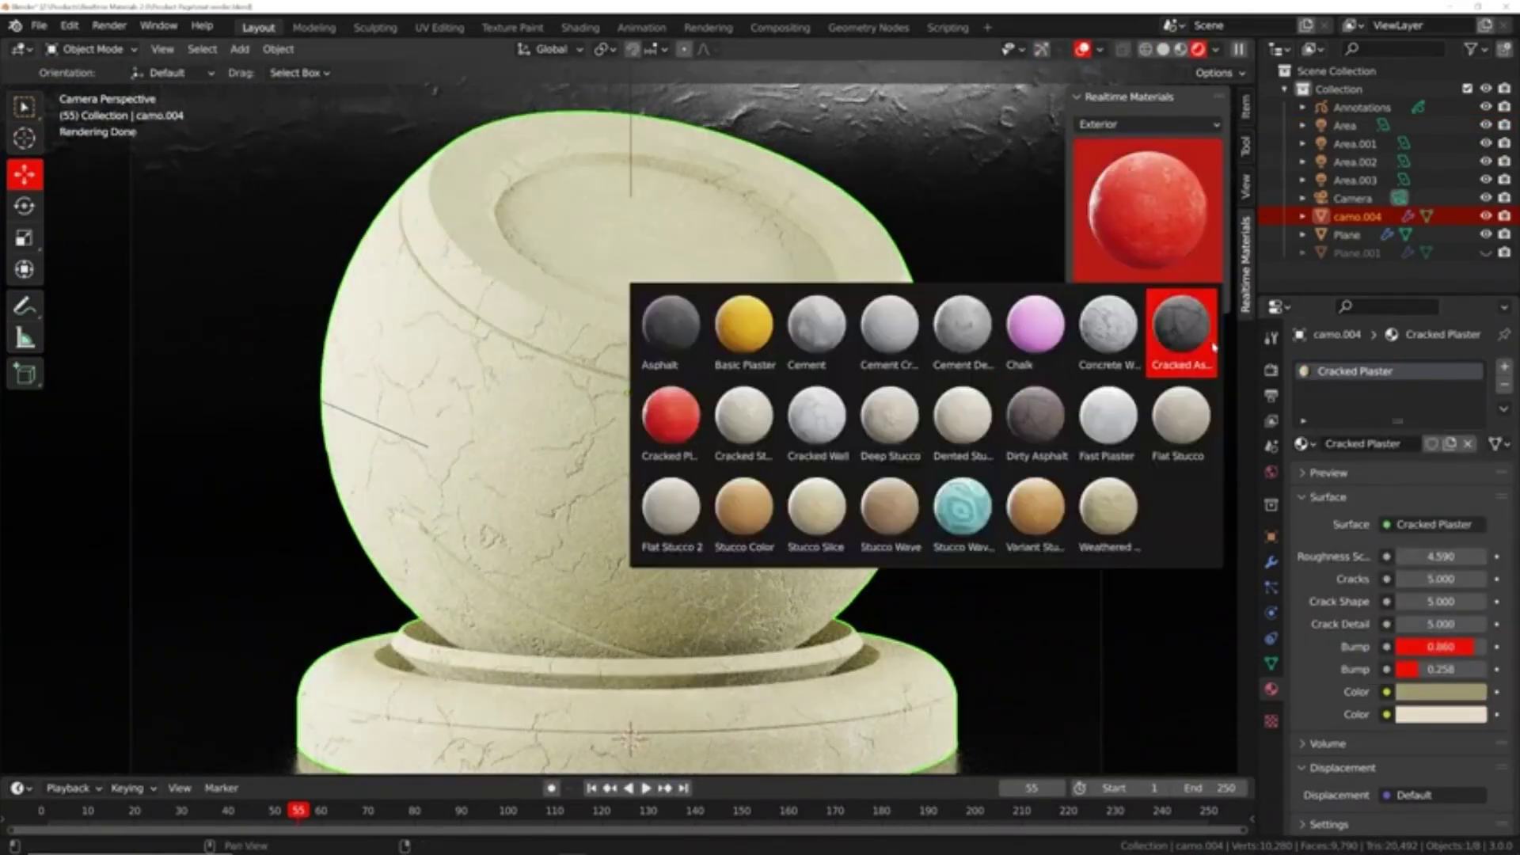
left_click(1181, 332)
left_click(1170, 296)
type("50")
key("Return")
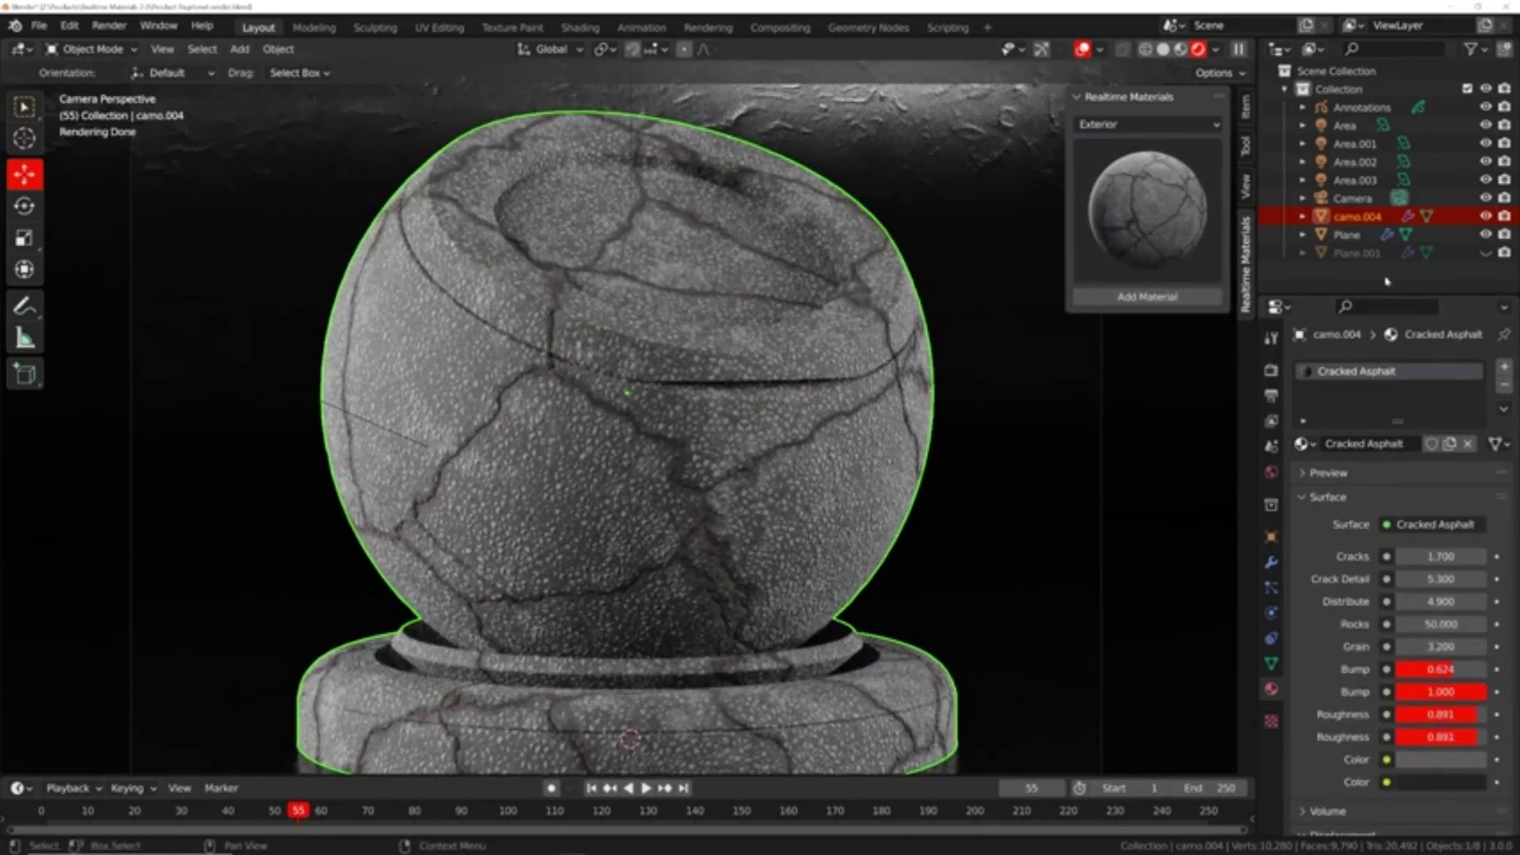
Step: Apply Grain Paint from the Paint category and adjust one of its colours
left_click(1148, 124)
left_click(1093, 372)
left_click(1148, 210)
left_click(742, 328)
left_click(1186, 295)
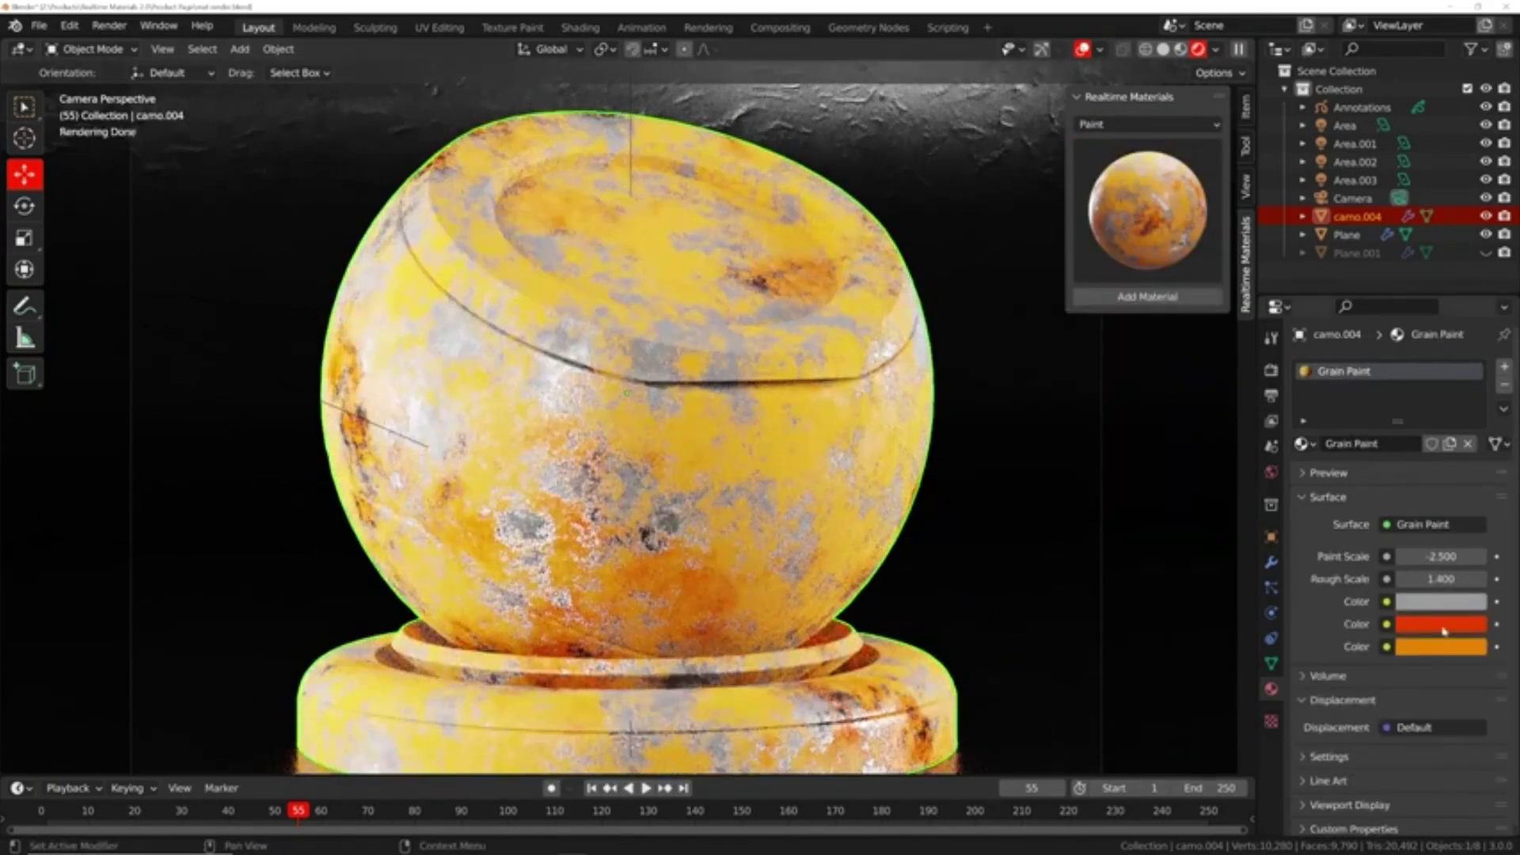
left_click(1441, 624)
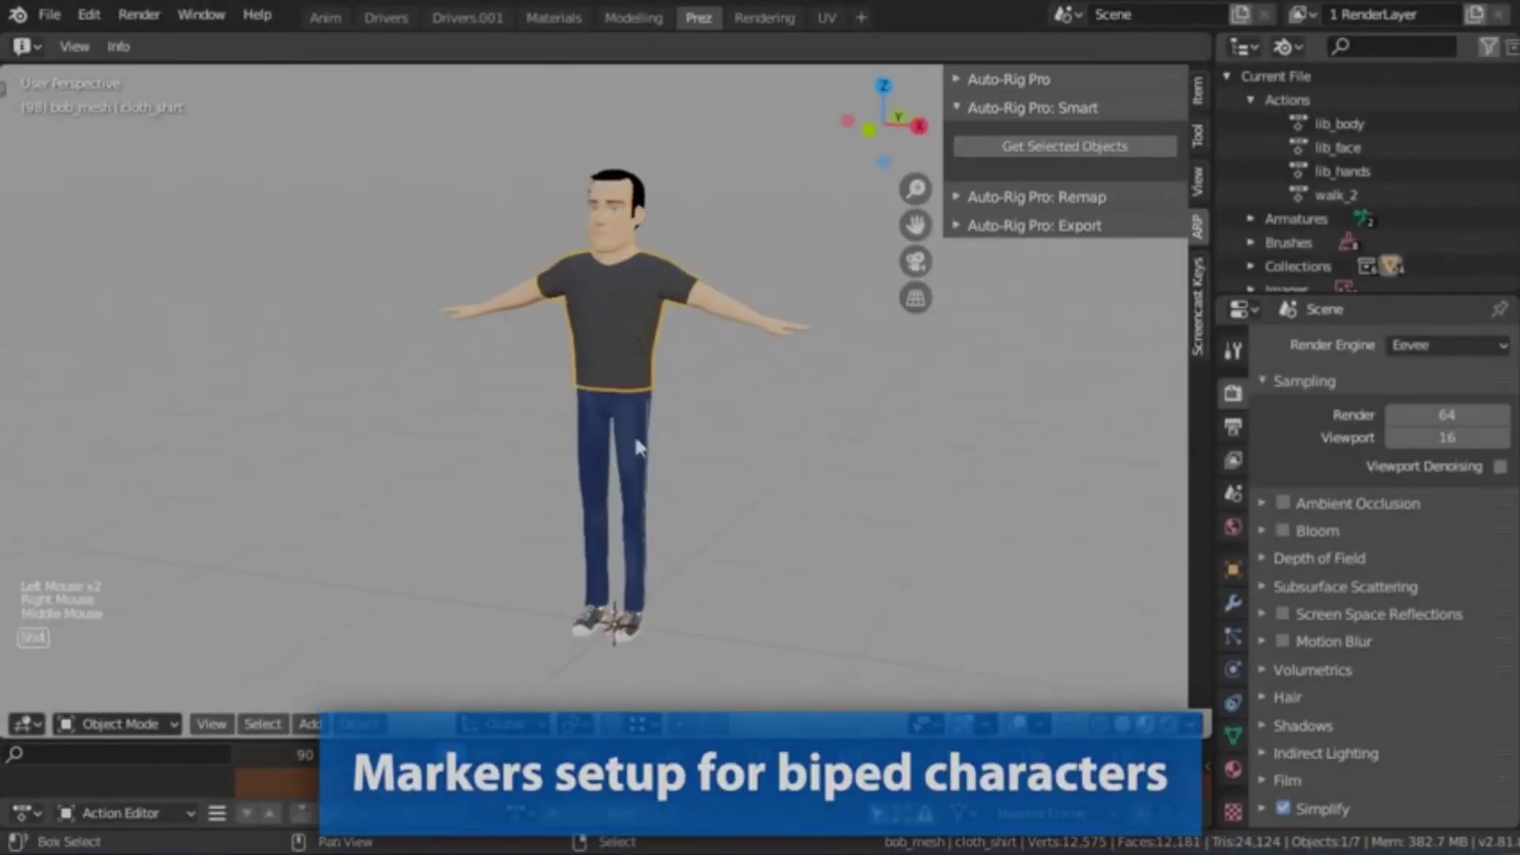
Step: Place the body and facial markers, setting eye_ball.l as the eyeball object
left_click(1034, 147)
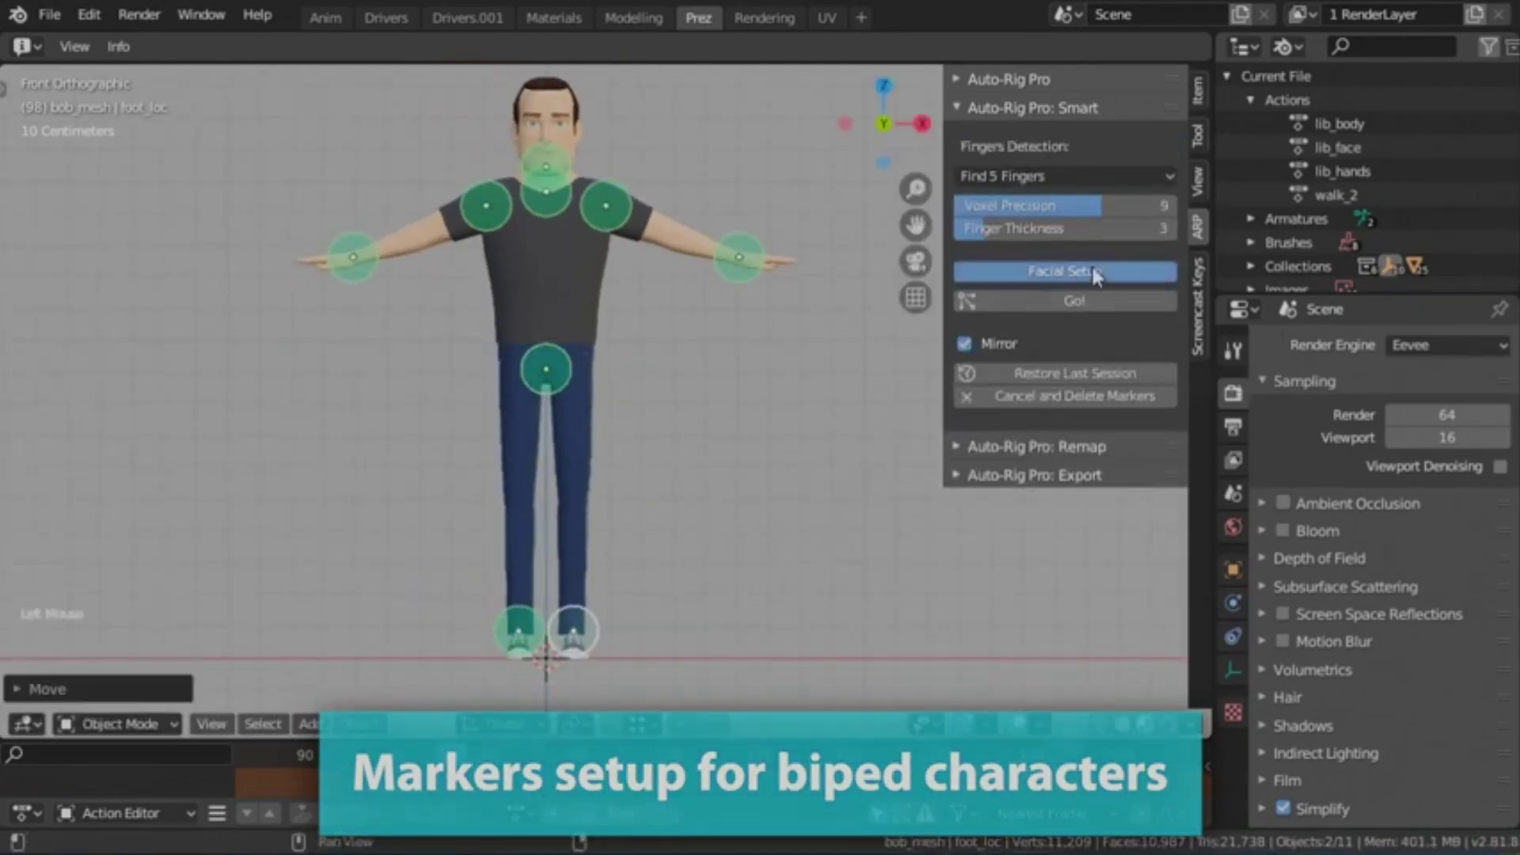
left_click(1093, 272)
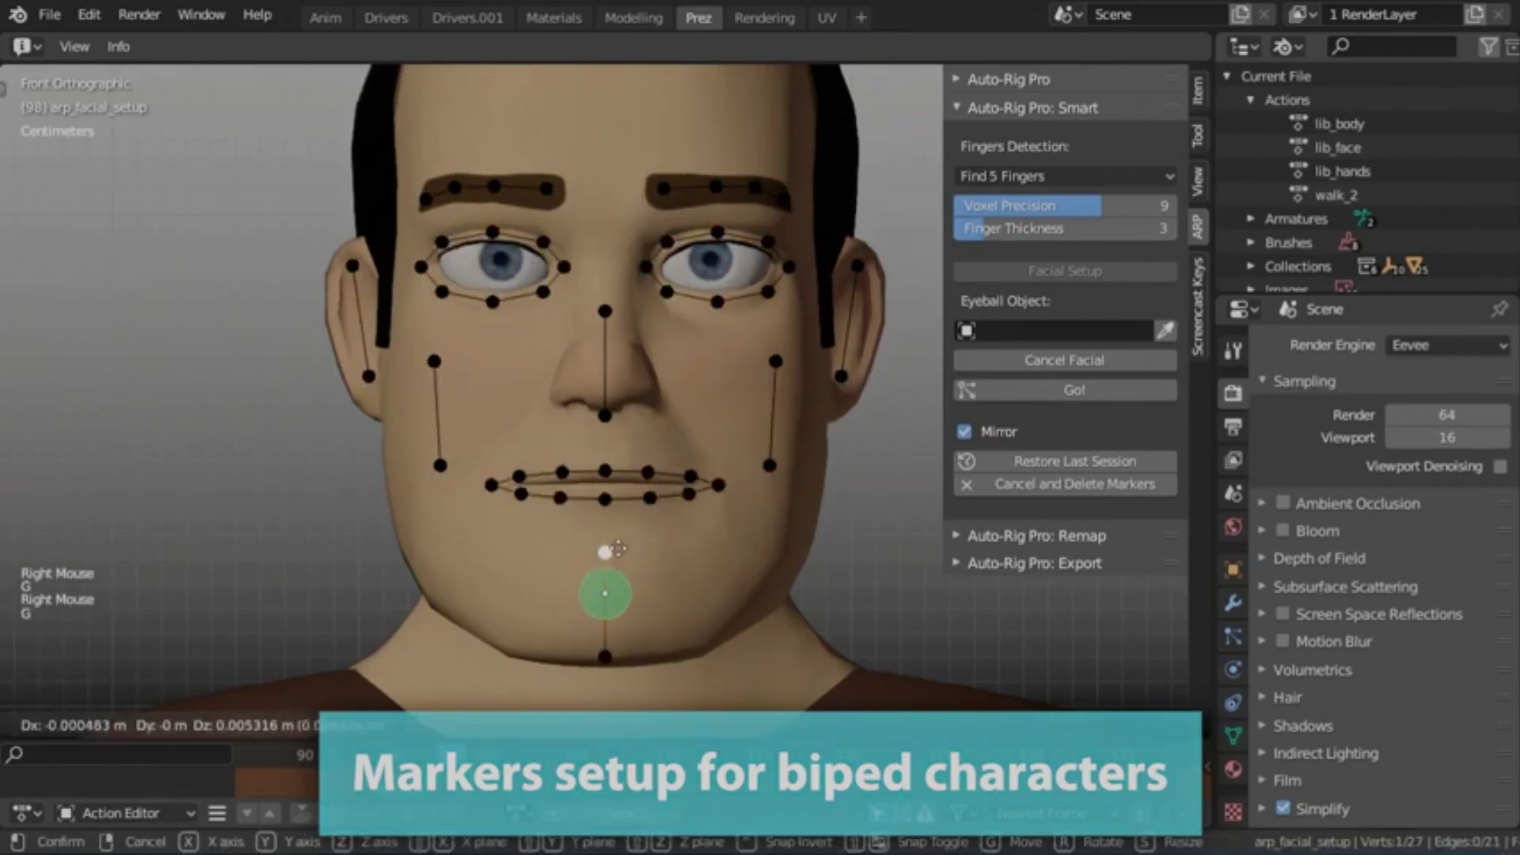
left_click(1165, 331)
left_click(710, 261)
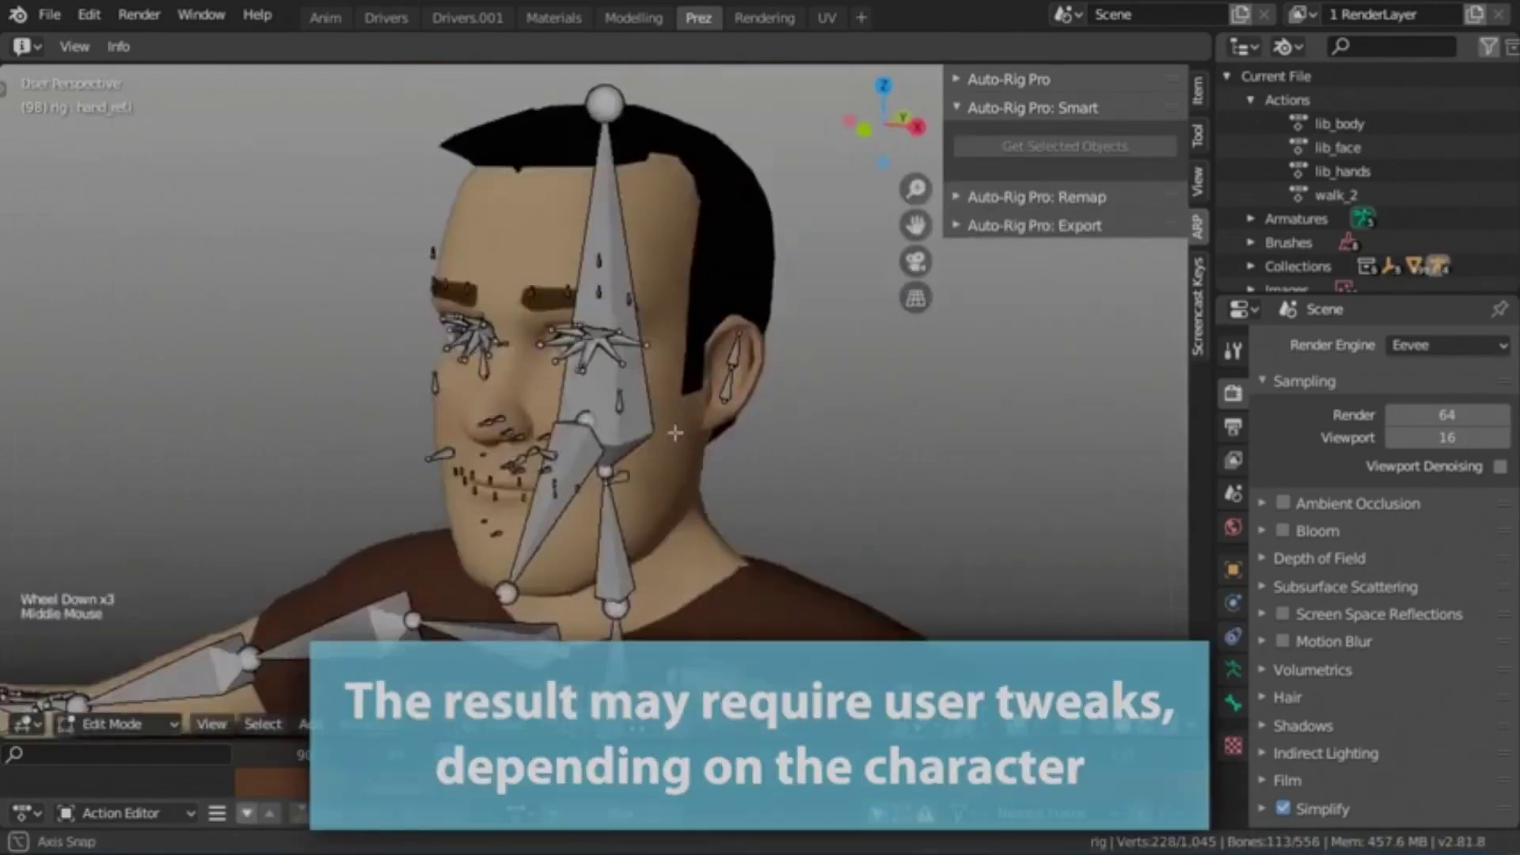
middle_click_drag(696, 317, 697, 372, "ctrl")
middle_click_drag(697, 372, 705, 337)
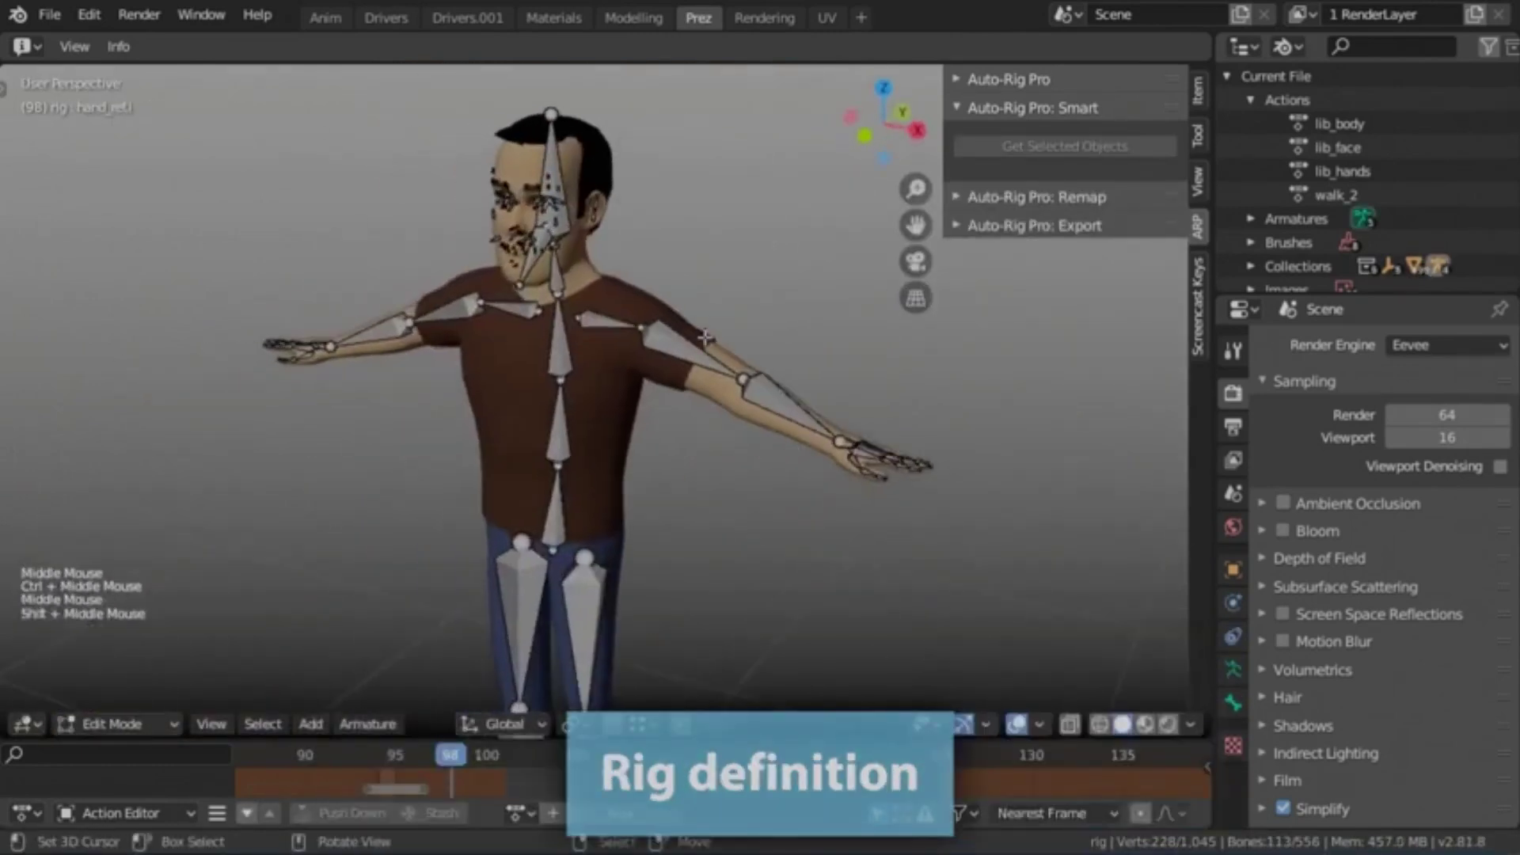
Step: Select the spine bone and review its limb options
left_click(1086, 83)
left_click(1086, 377)
right_click(558, 419)
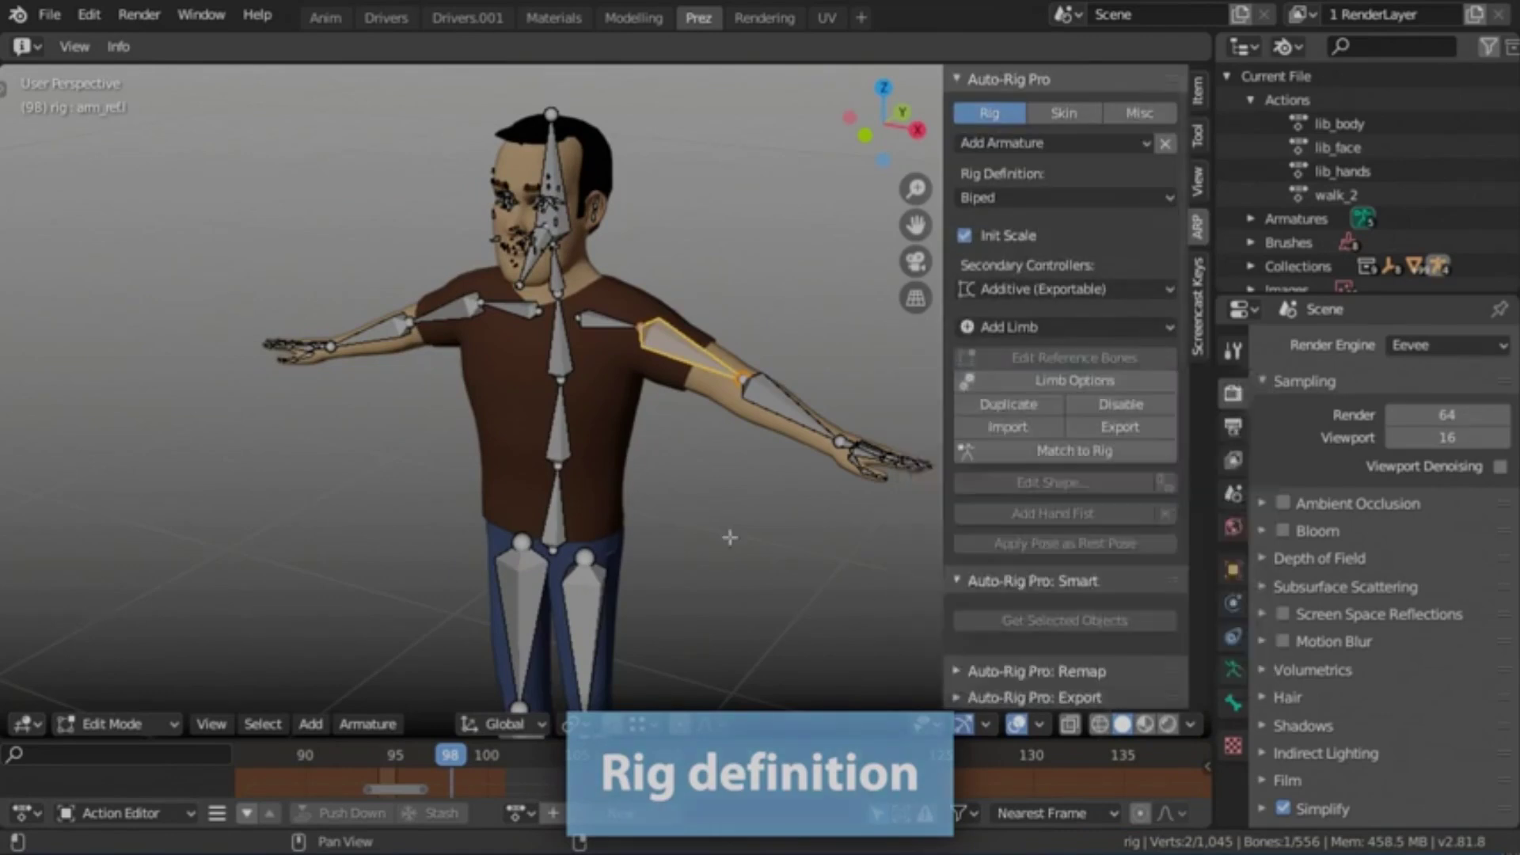
left_click(1086, 377)
left_click(1077, 386)
Step: Select a leg bone and review its limb options
middle_click_drag(697, 372, 681, 238)
left_click(1110, 377)
right_click(613, 447)
left_click(1074, 380)
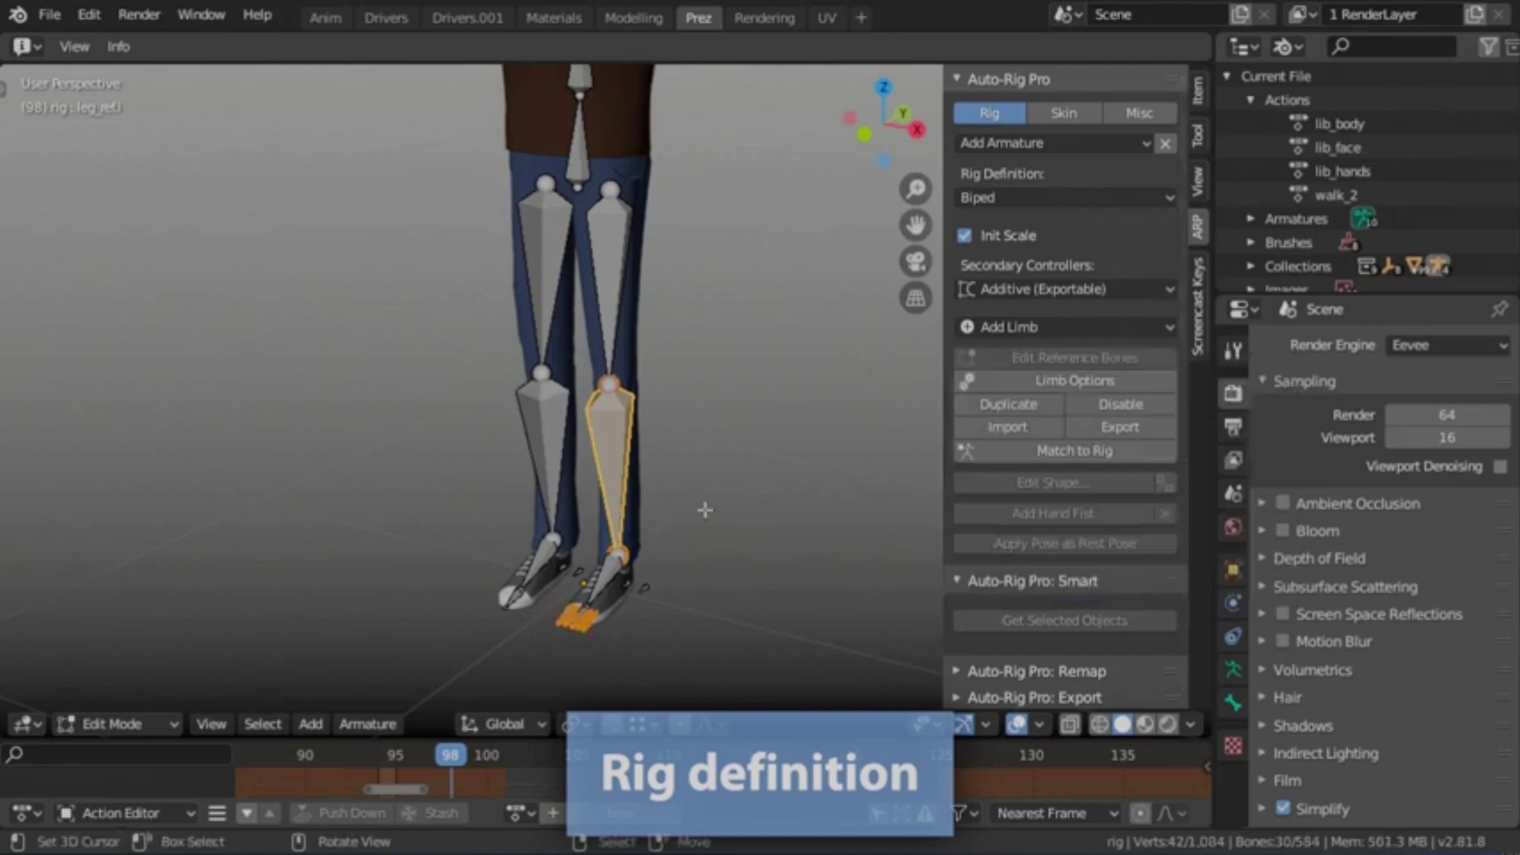
middle_click_drag(633, 396, 649, 349)
left_click(1119, 382)
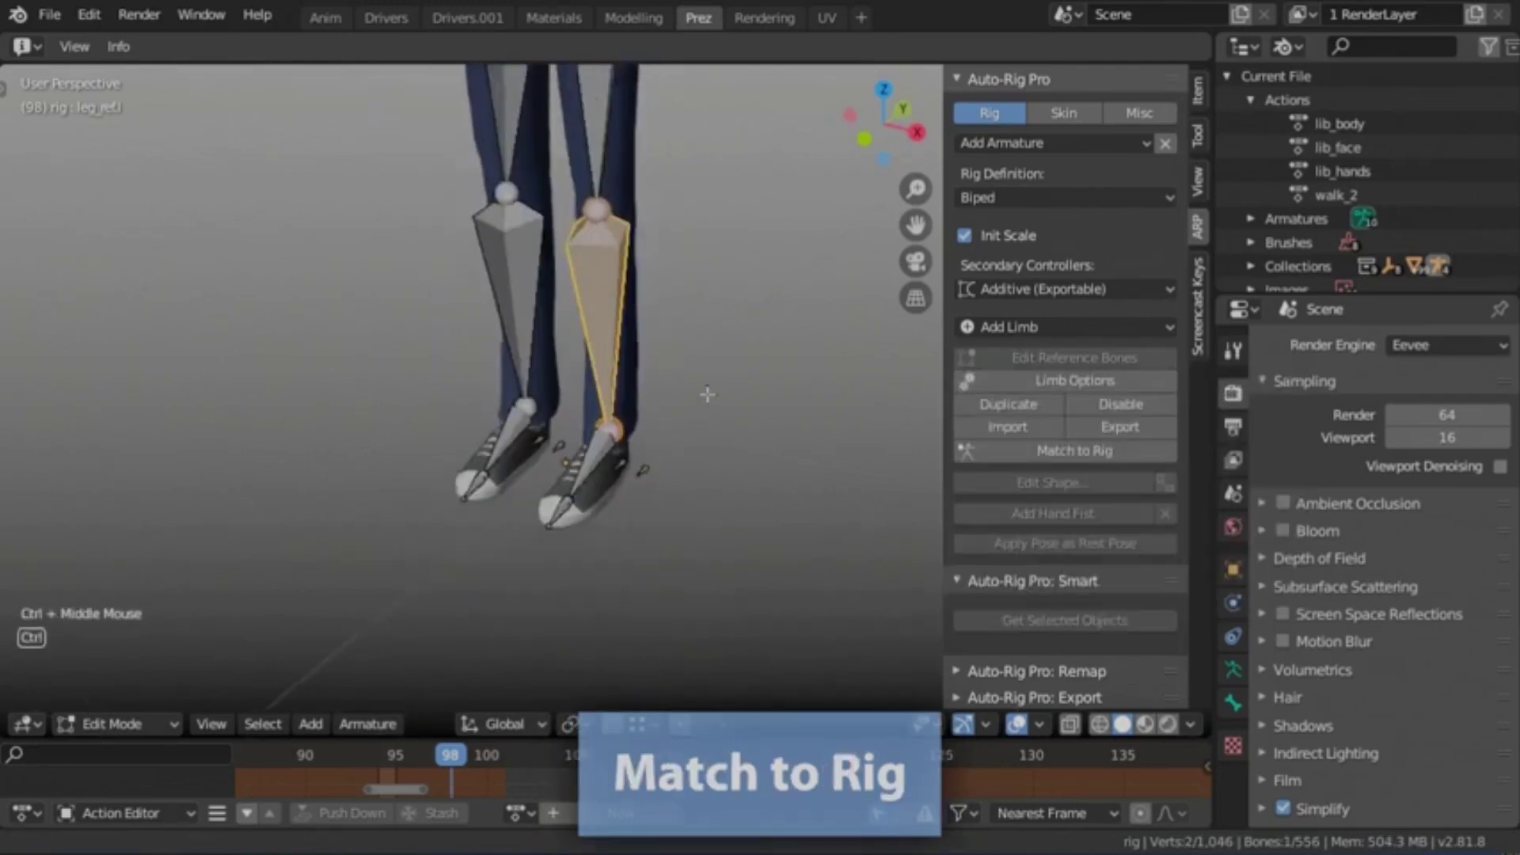
Step: Select the body mesh, then the rig as active, and open the Skin binding options
middle_click_drag(707, 393, 1009, 462, "shift")
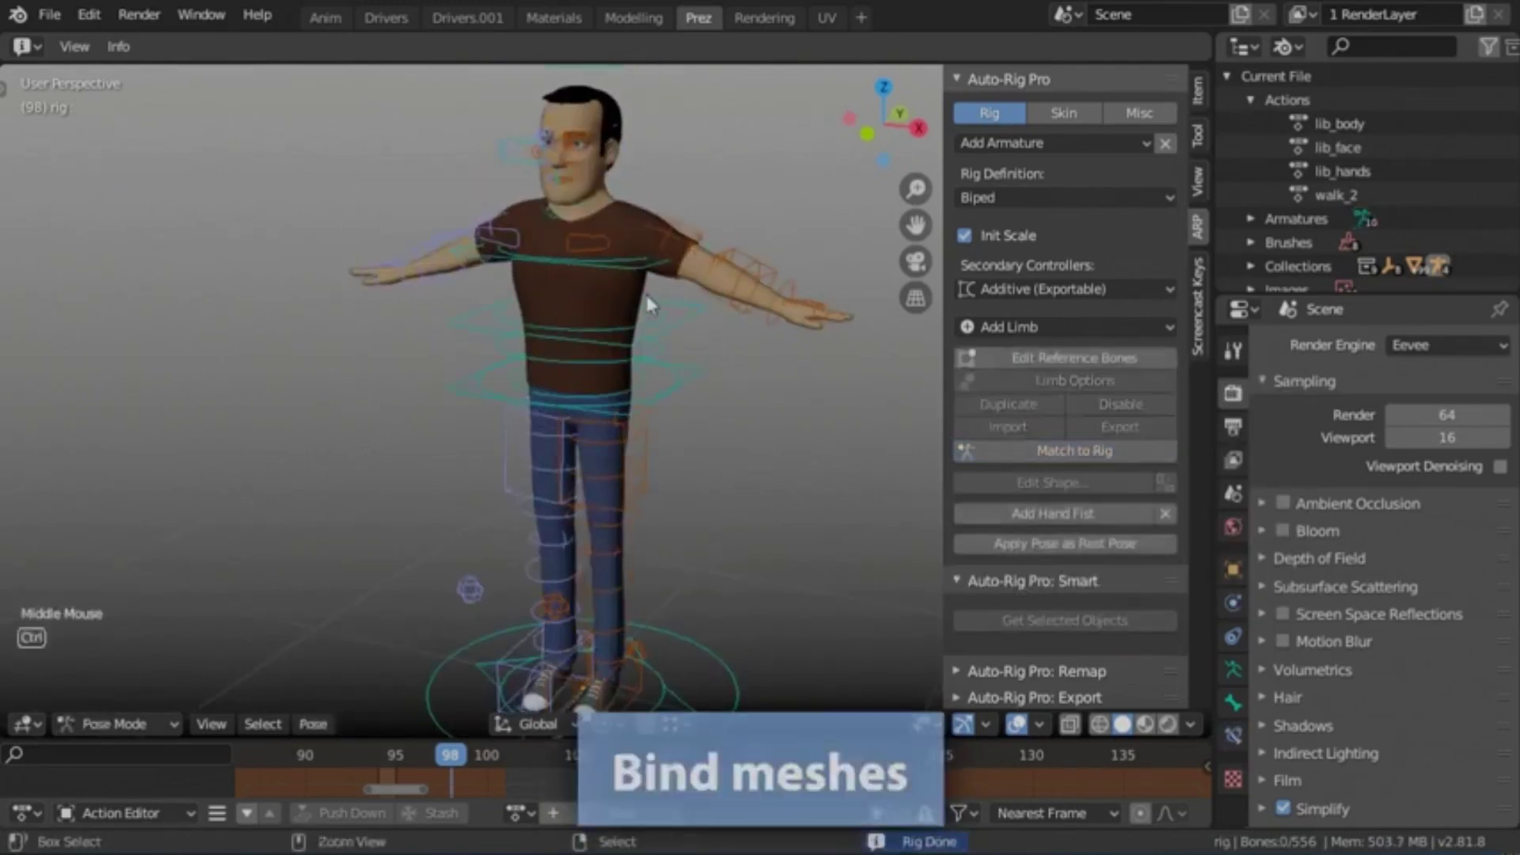
right_click(632, 616, "shift")
middle_click_drag(632, 616, 567, 312, "ctrl")
right_click(569, 320, "shift")
left_click(1064, 113)
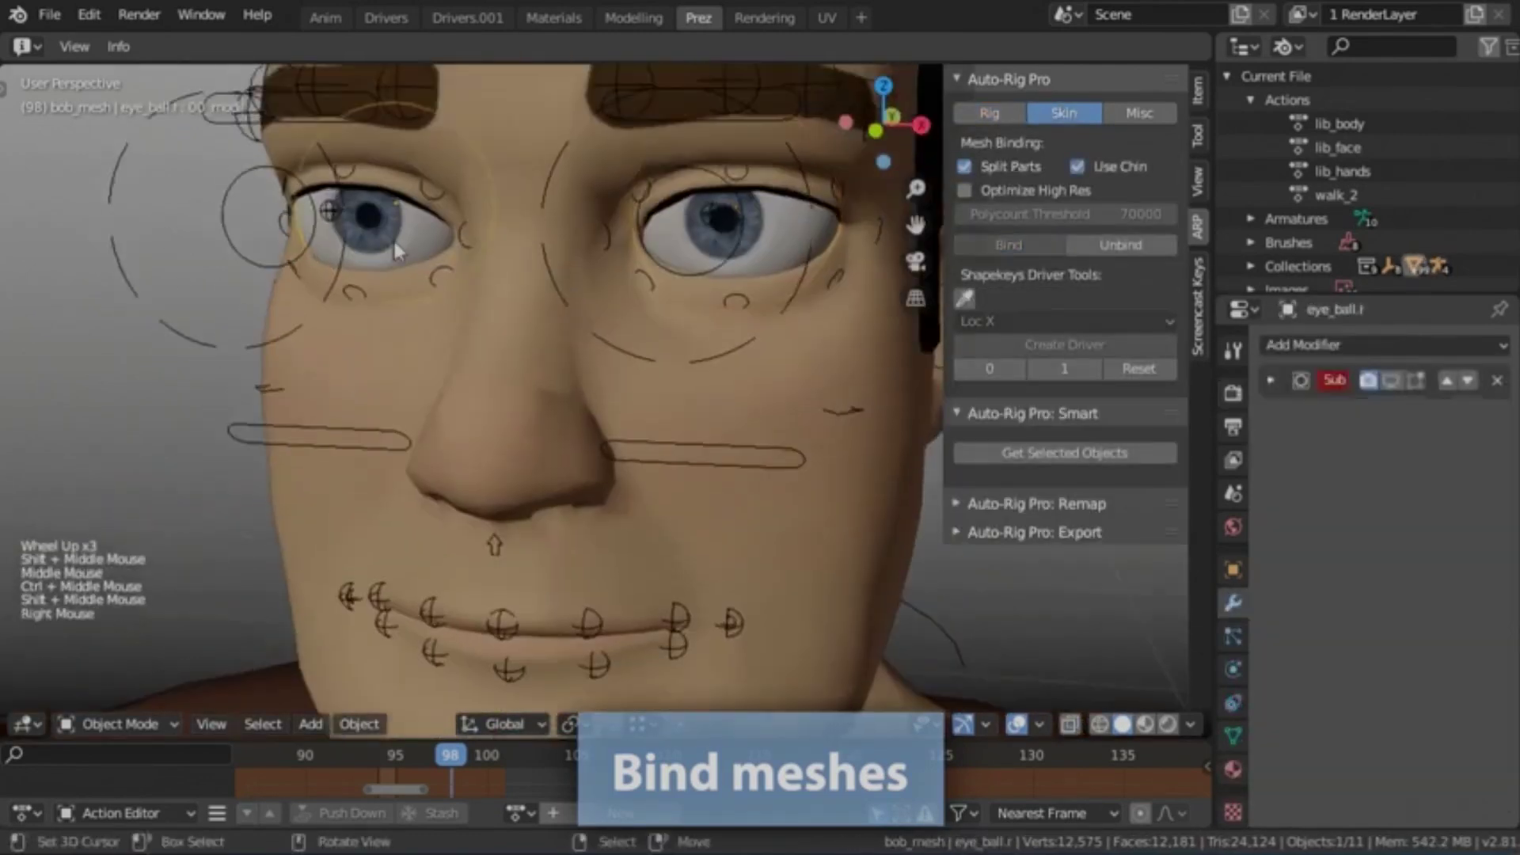
Step: Inspect the right and left eyeballs' vertex groups in Edit Mode, picking the eye group
left_click(1232, 736)
key("Tab")
key("Tab")
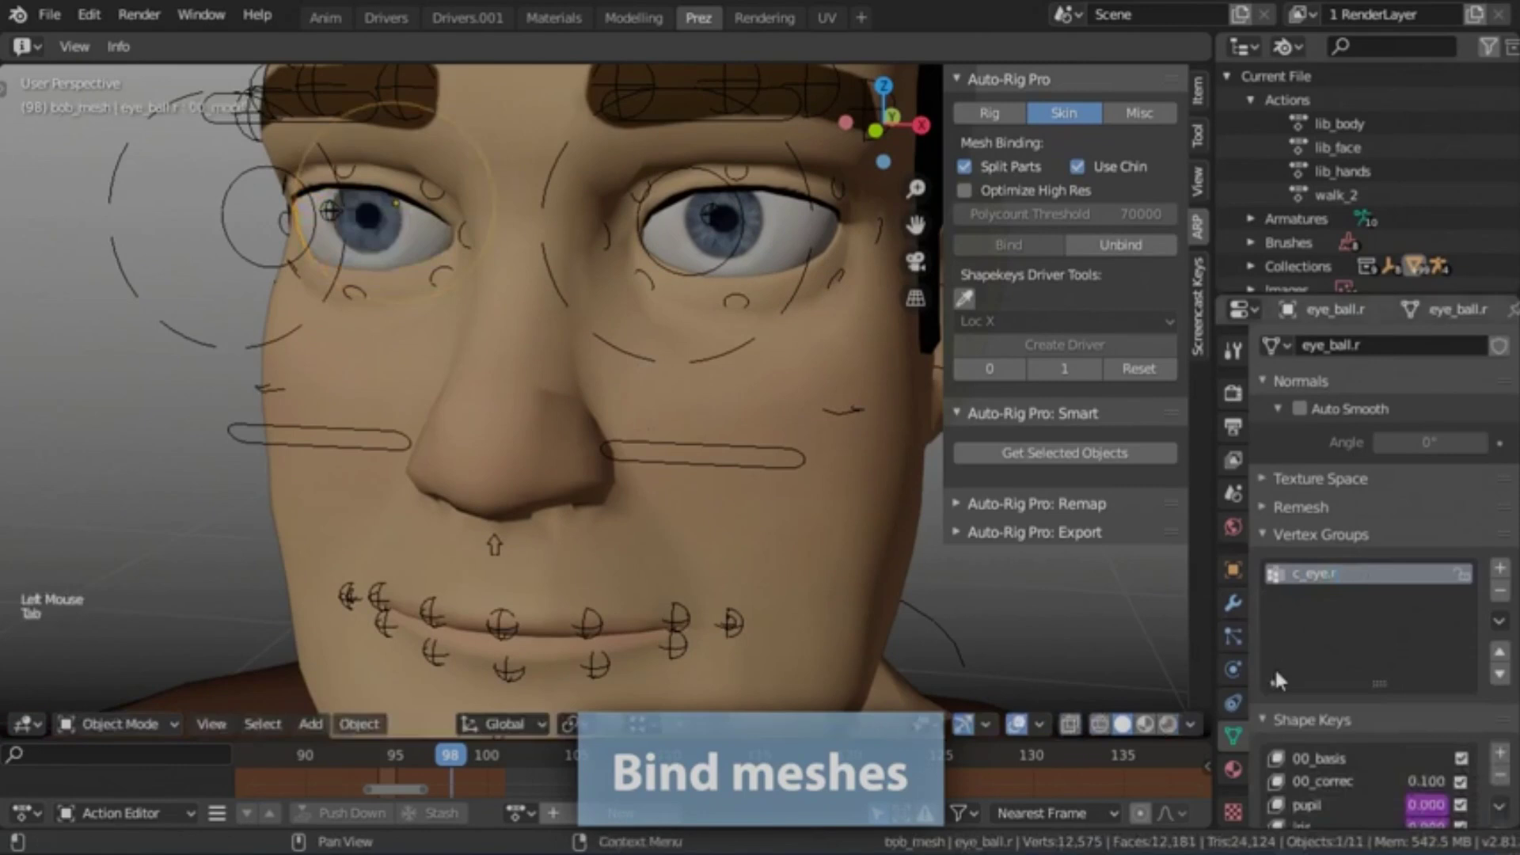
left_click(1233, 603)
left_click(716, 218)
key("Tab")
left_click(1232, 735)
left_click(1330, 576)
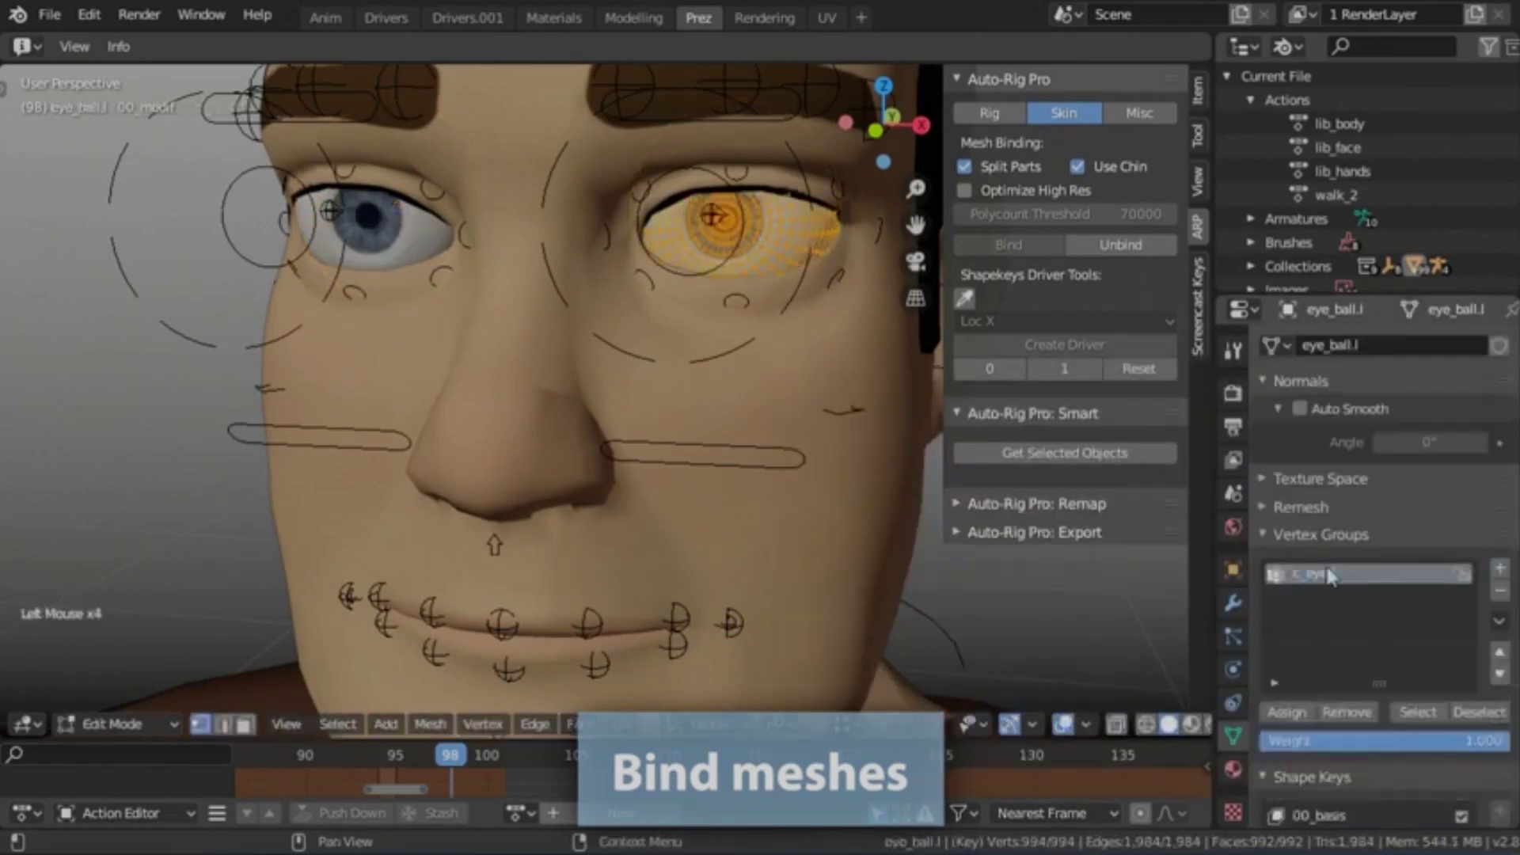
key("Tab")
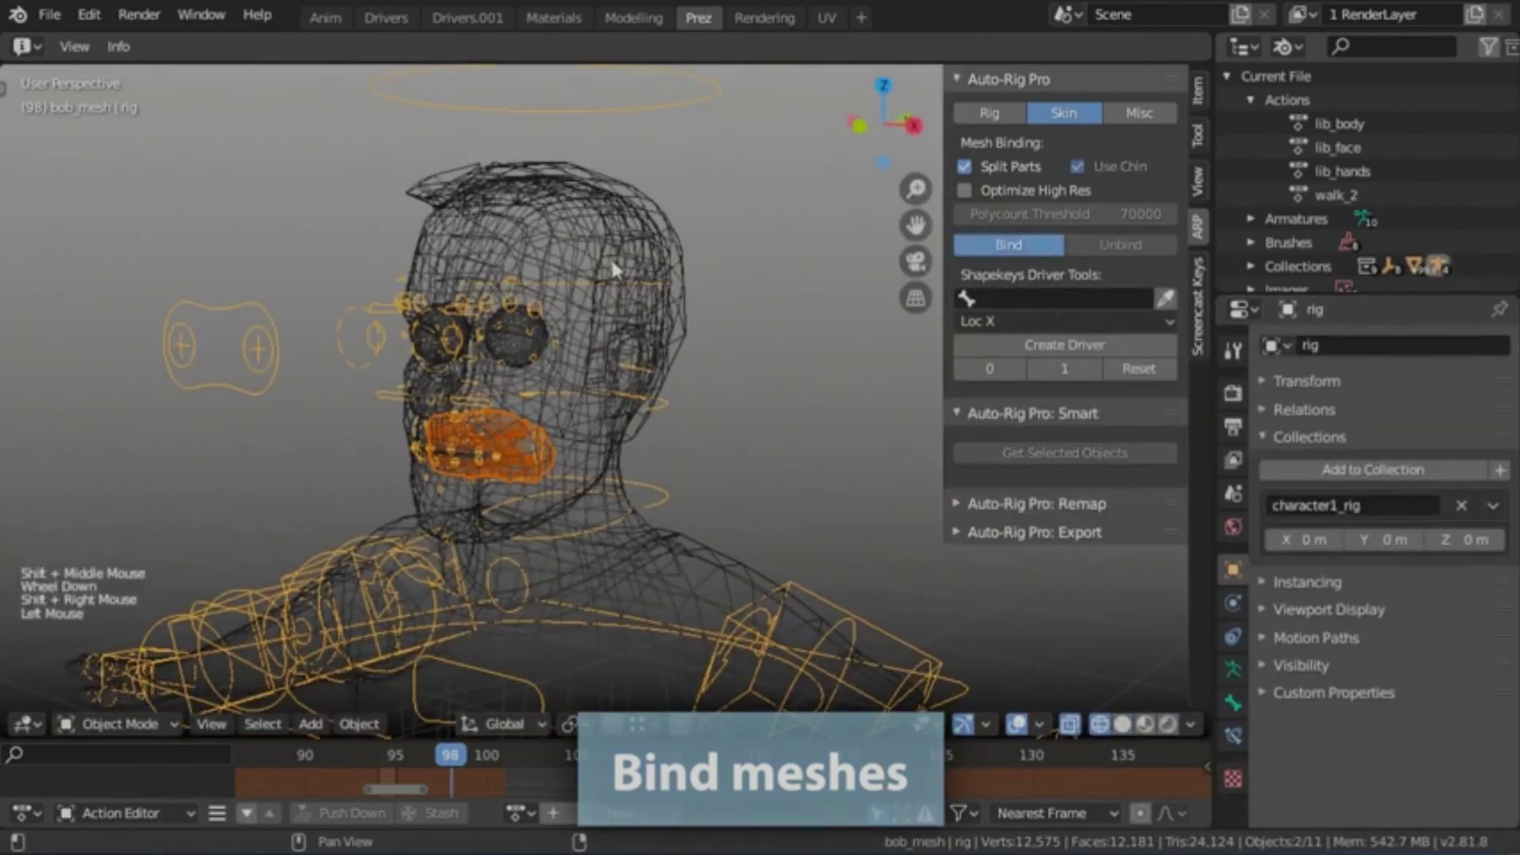
Step: Switch to Material Preview shading and put the rig into Pose Mode
key("z")
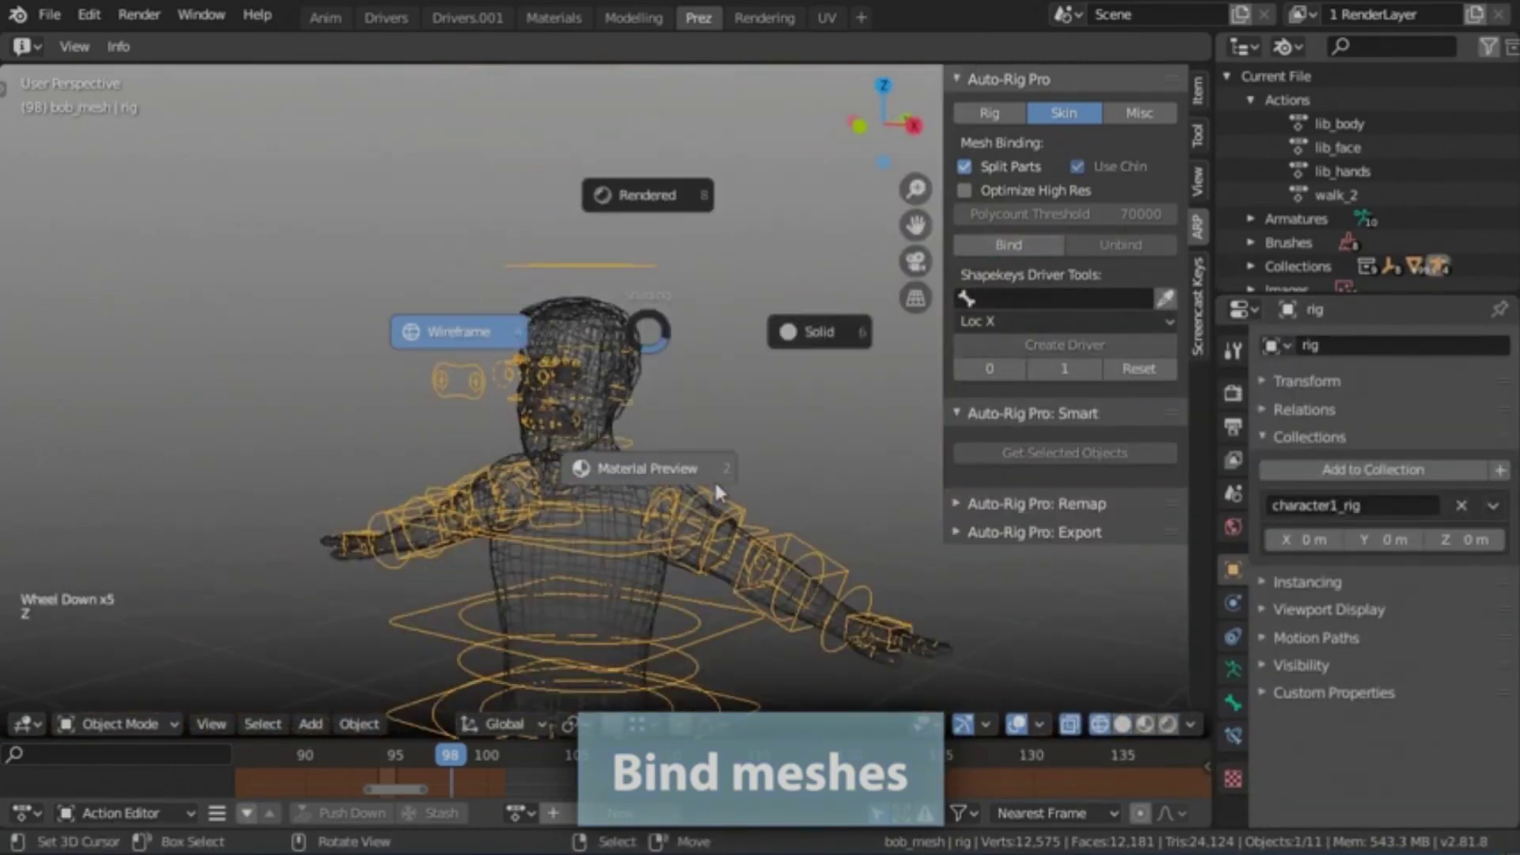
left_click(714, 478)
key("ctrl+Tab")
mouse_move(712, 396)
middle_mouse_down("ctrl")
mouse_move(760, 380)
mouse_move(1011, 127)
middle_mouse_up("ctrl")
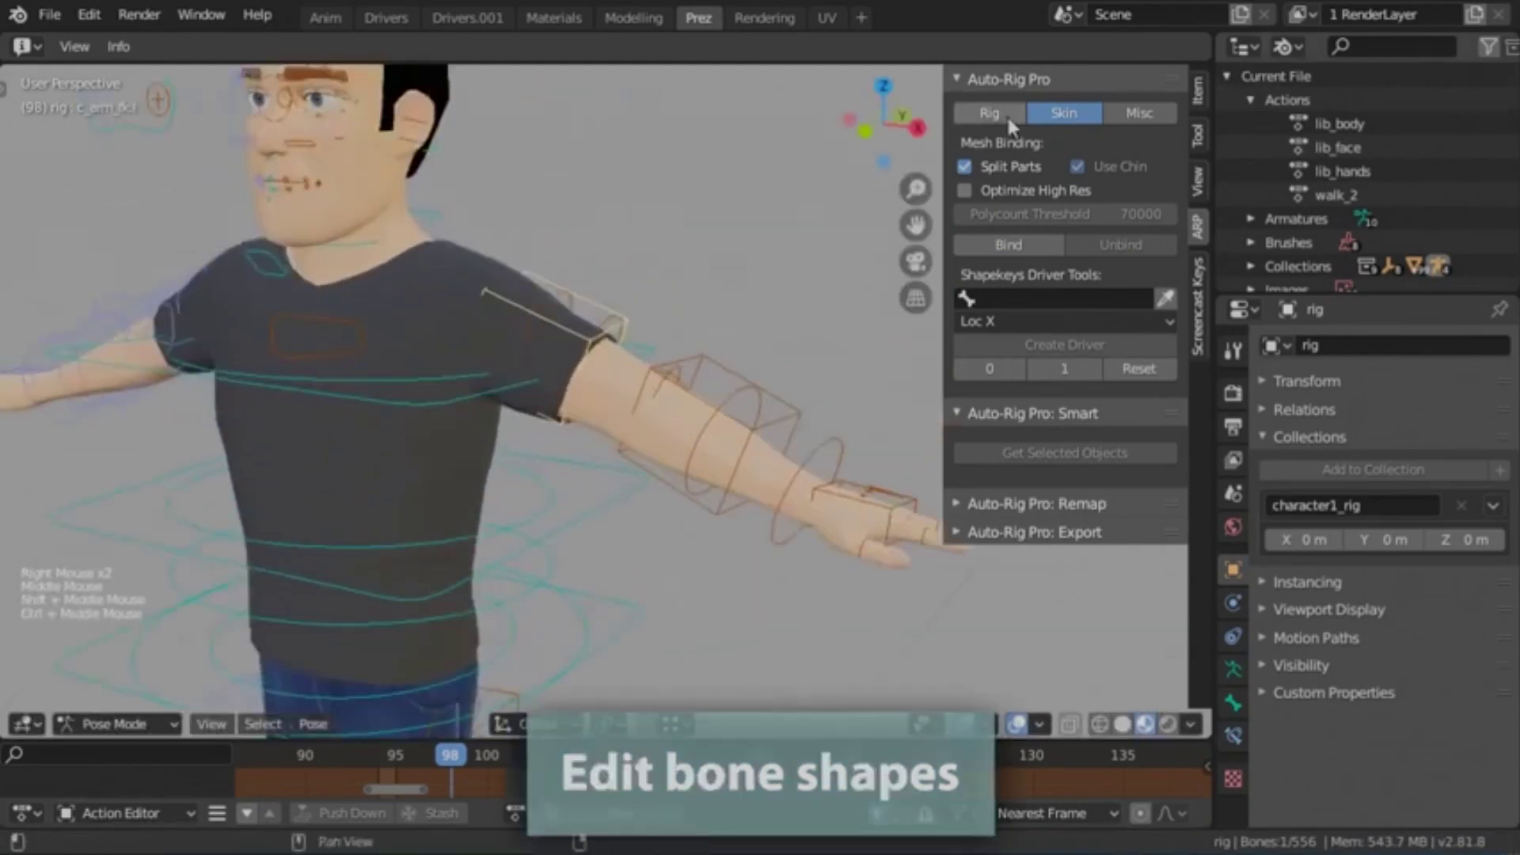
Step: Edit and apply new shapes for the upper arm and forearm controllers
left_click(1008, 119)
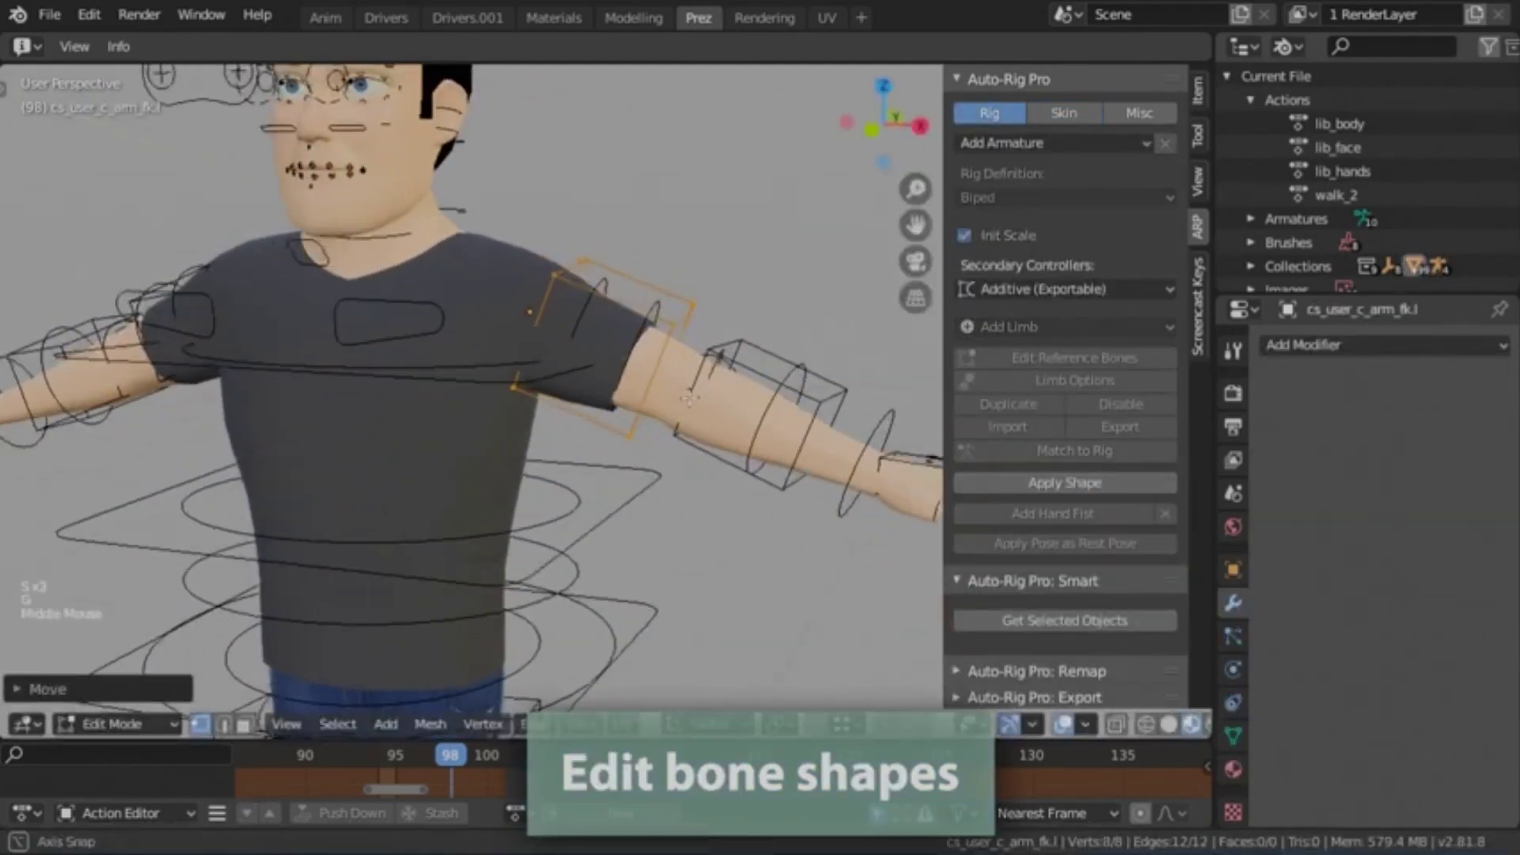
left_click(1065, 482)
scroll(712, 396, "down", 3)
left_click(1132, 479)
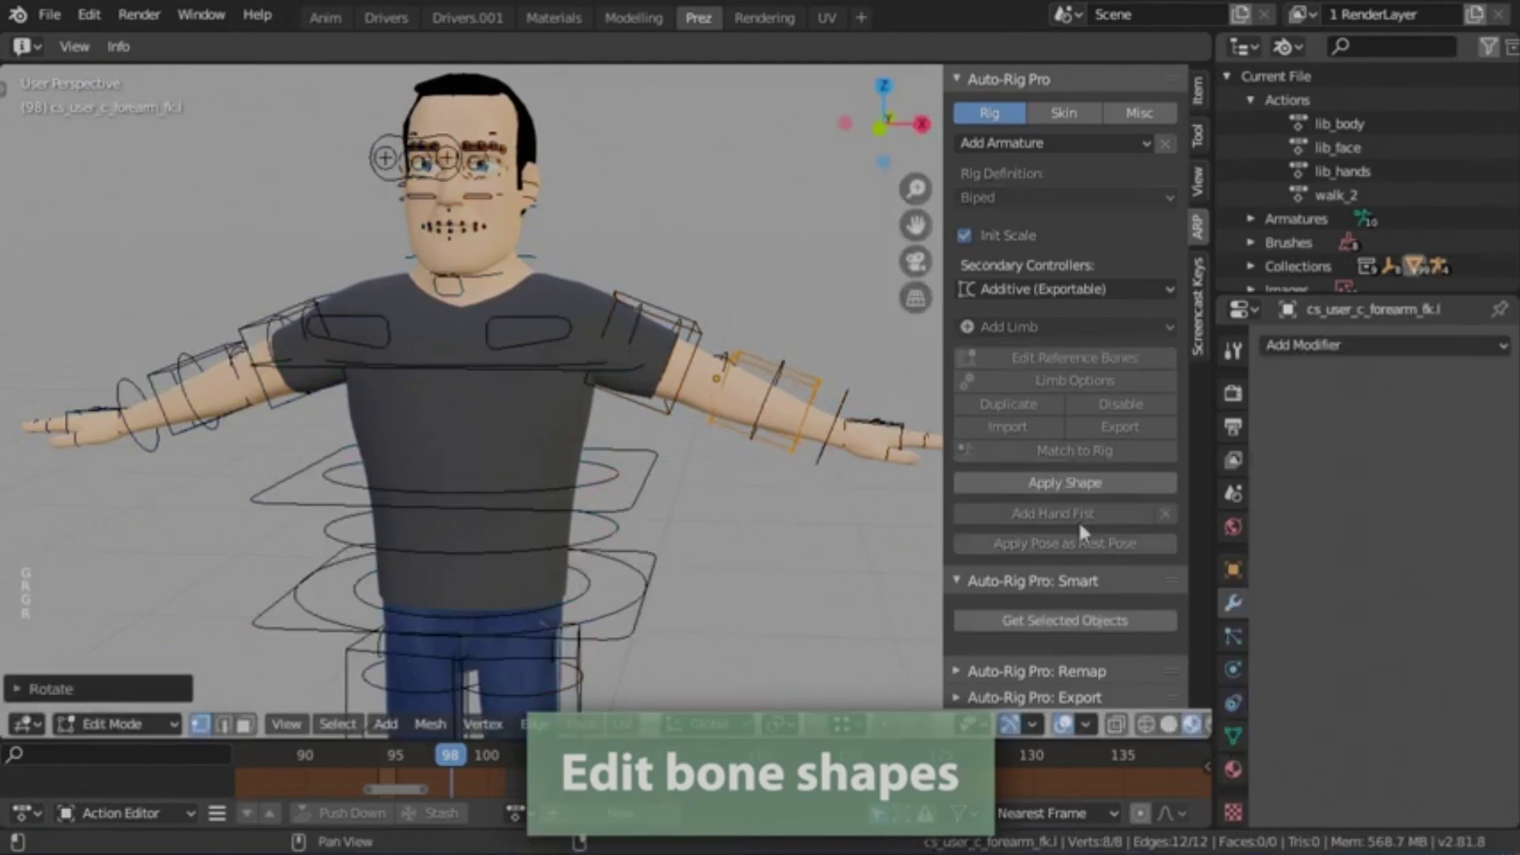
left_click(1064, 482)
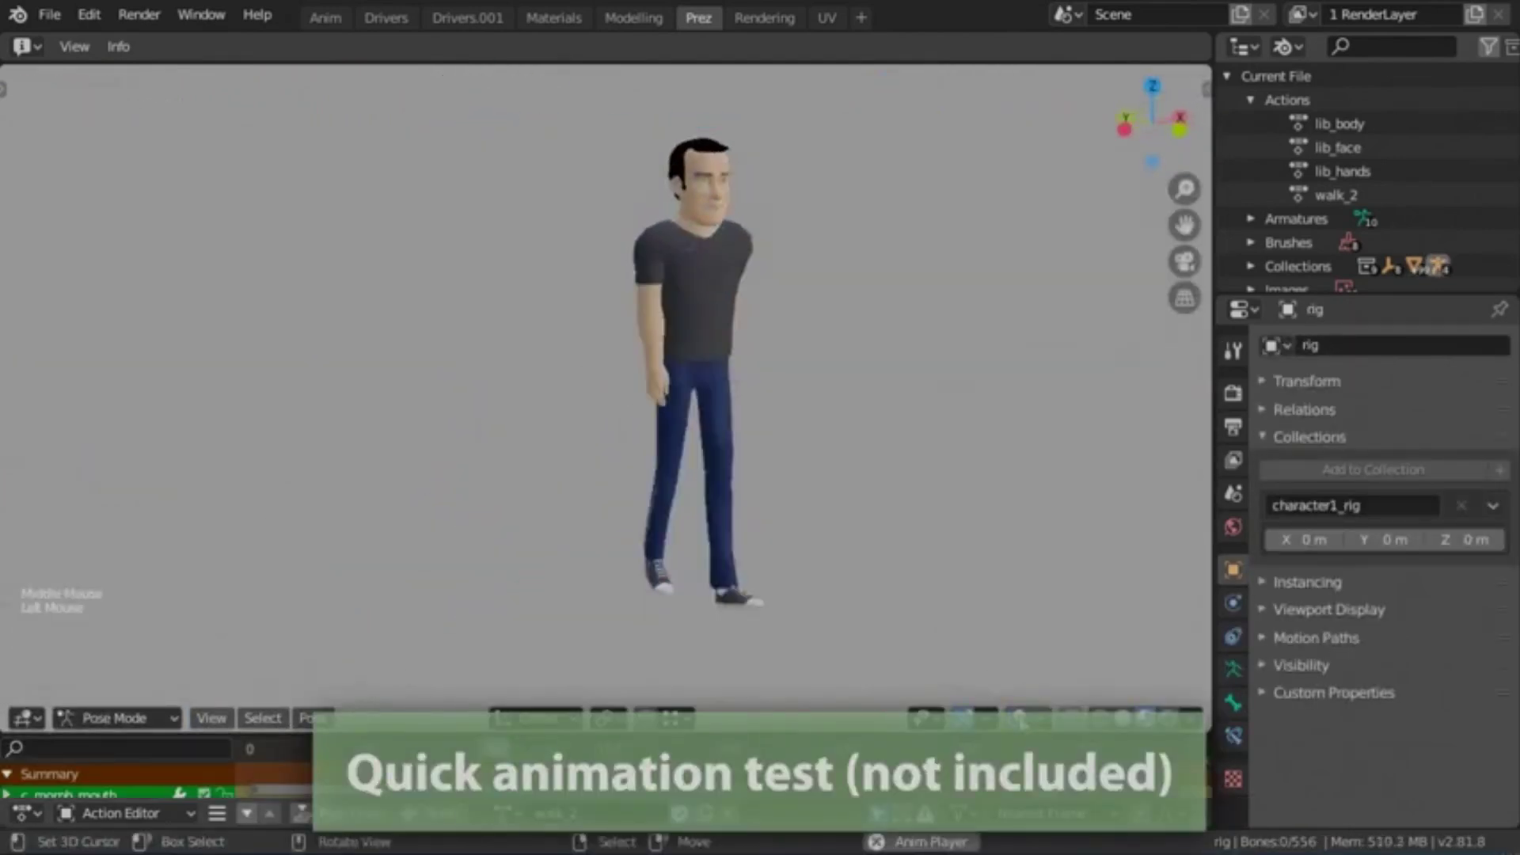
Step: Stop the walk animation and show the rig's picker panel in the right viewport
key("space")
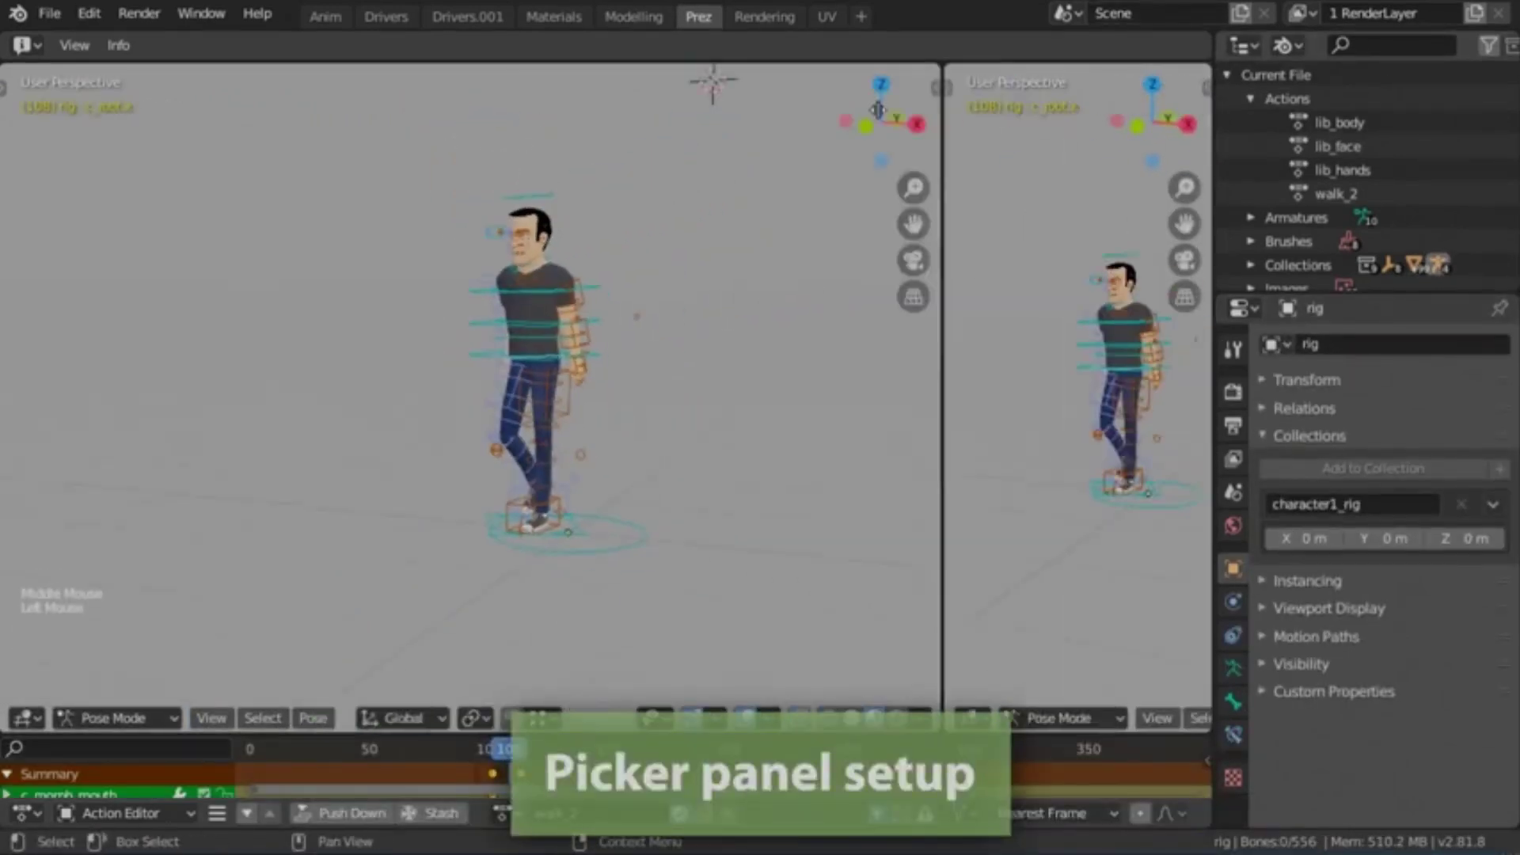
key("n")
left_click(1138, 111)
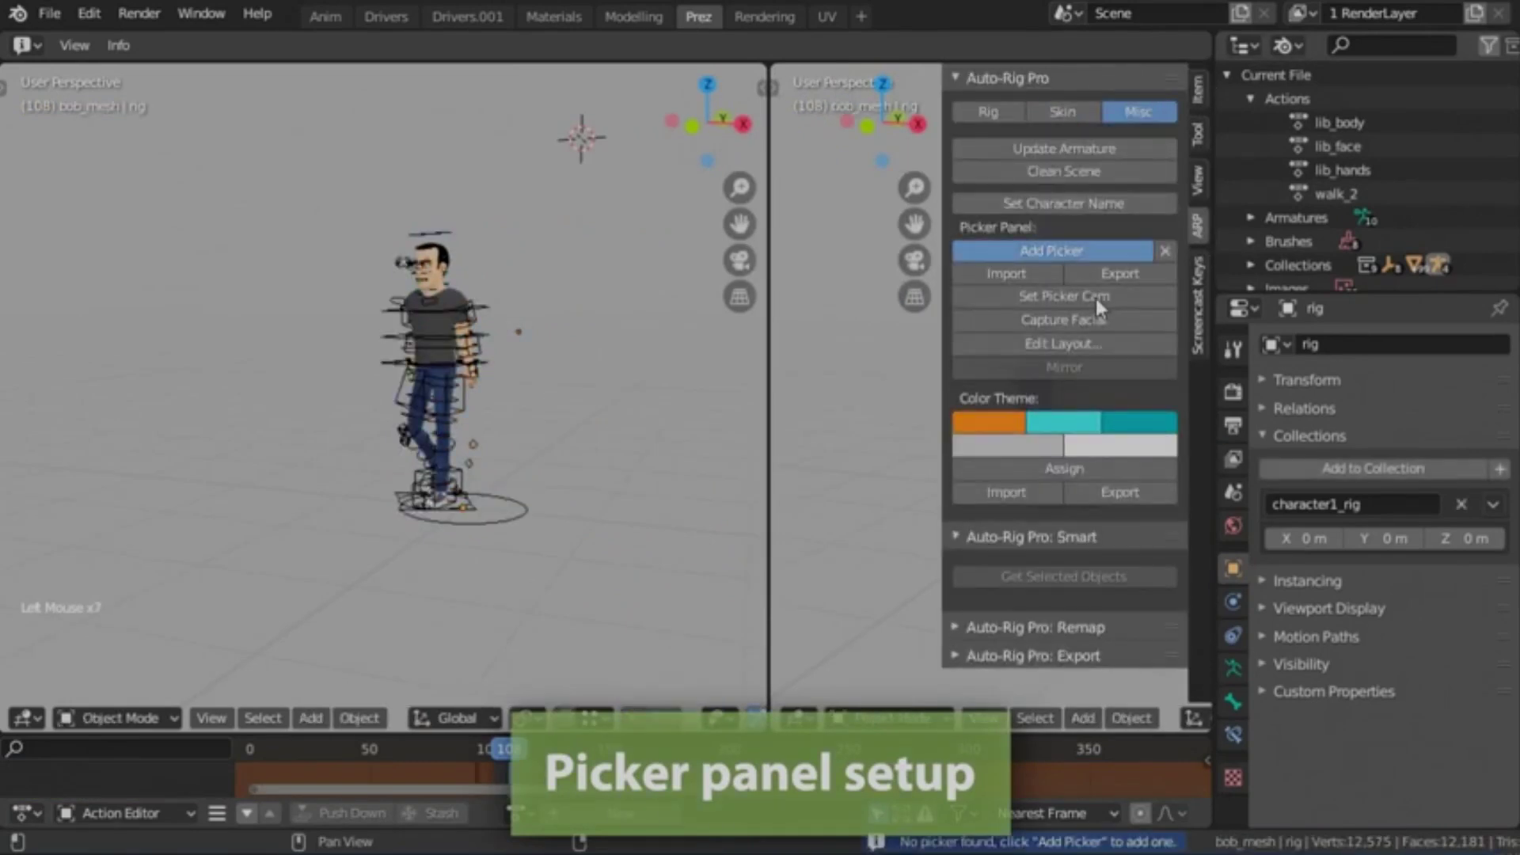
left_click(1095, 296)
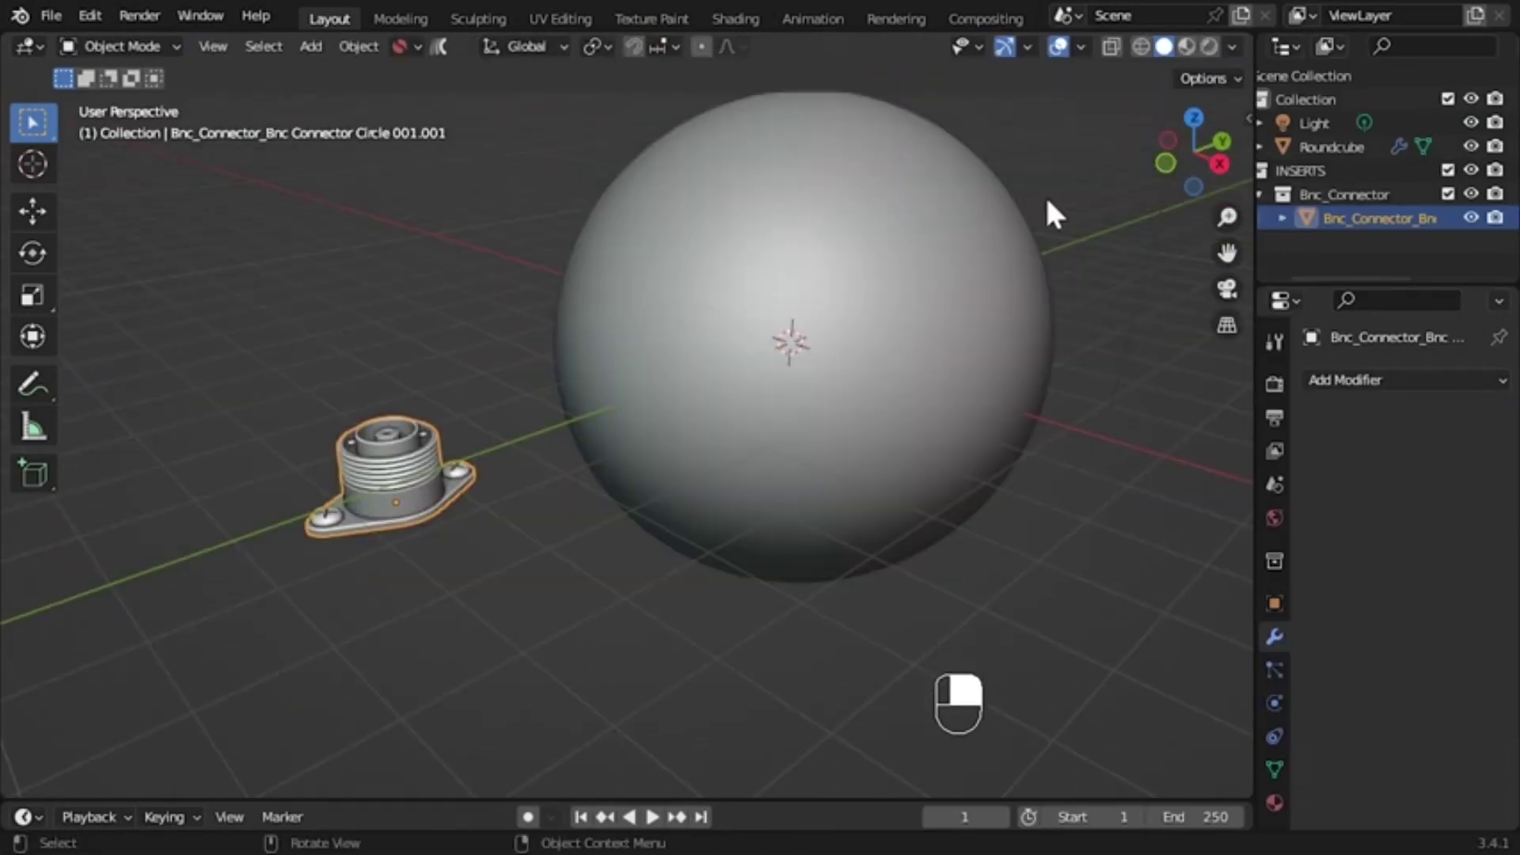
Step: Rotate the BNC connector and place it on the sphere's surface
key("r")
key("r")
key("Return")
left_click(633, 46)
key("g")
left_click(736, 238)
middle_click_drag(736, 237, 523, 606)
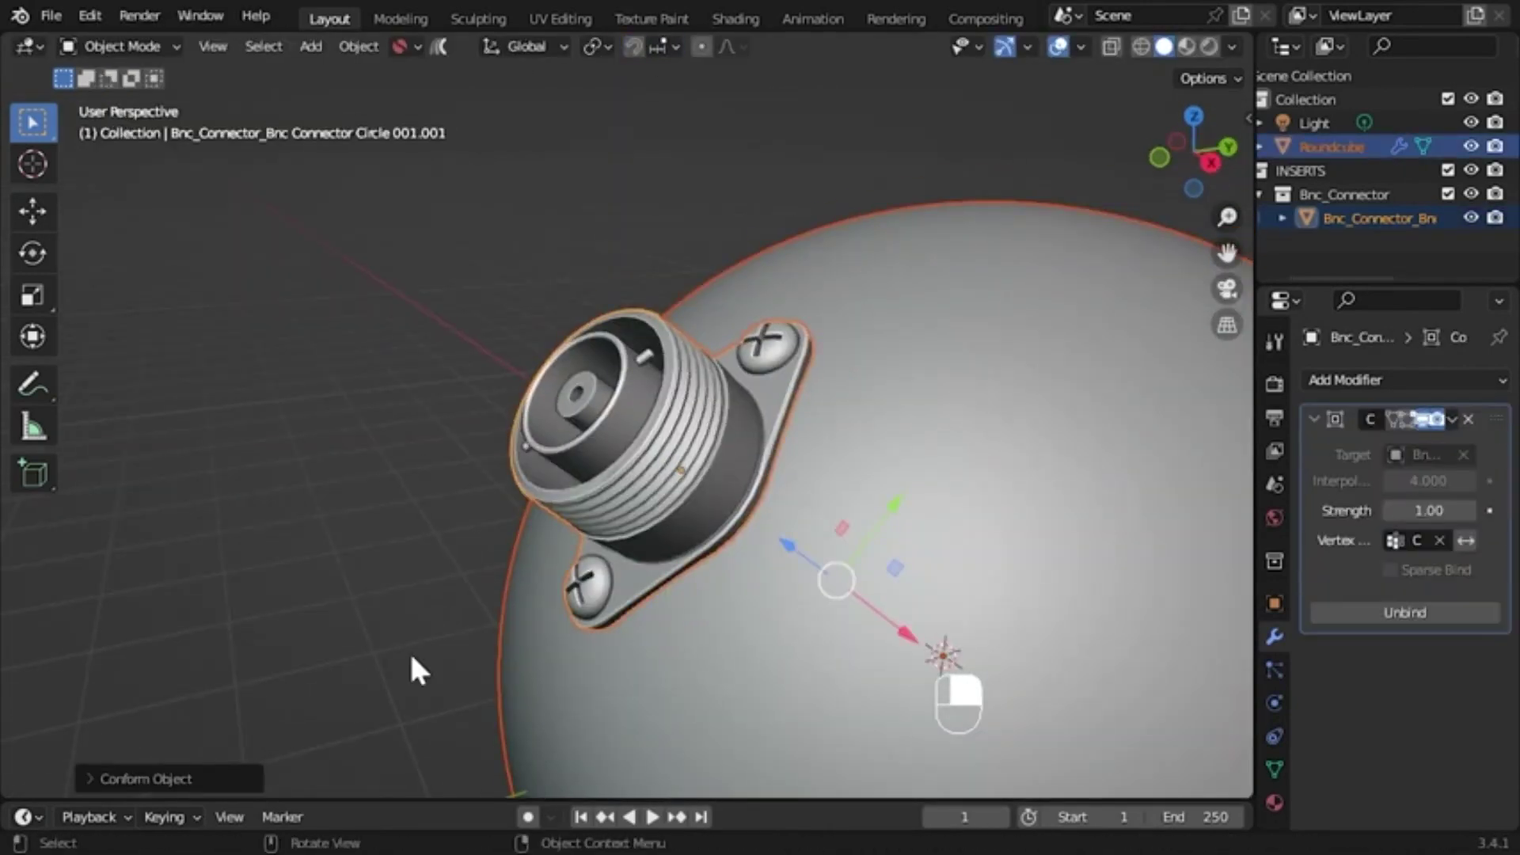
Step: Conform the connector to the Roundcube with a deformation grid, rotated 74° on X
left_click(79, 804)
left_click(103, 616)
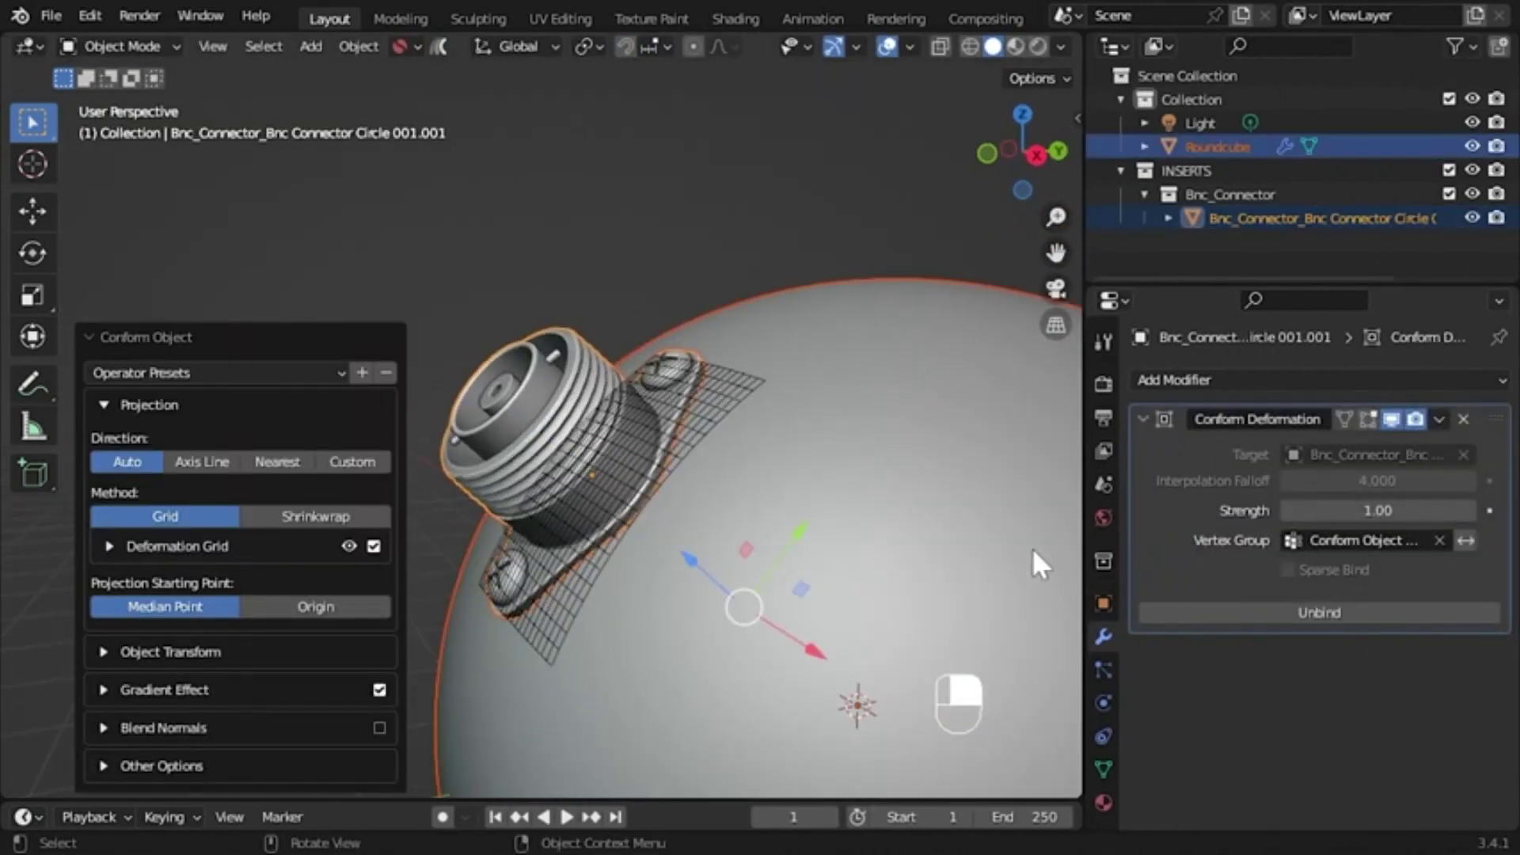
left_click(109, 546)
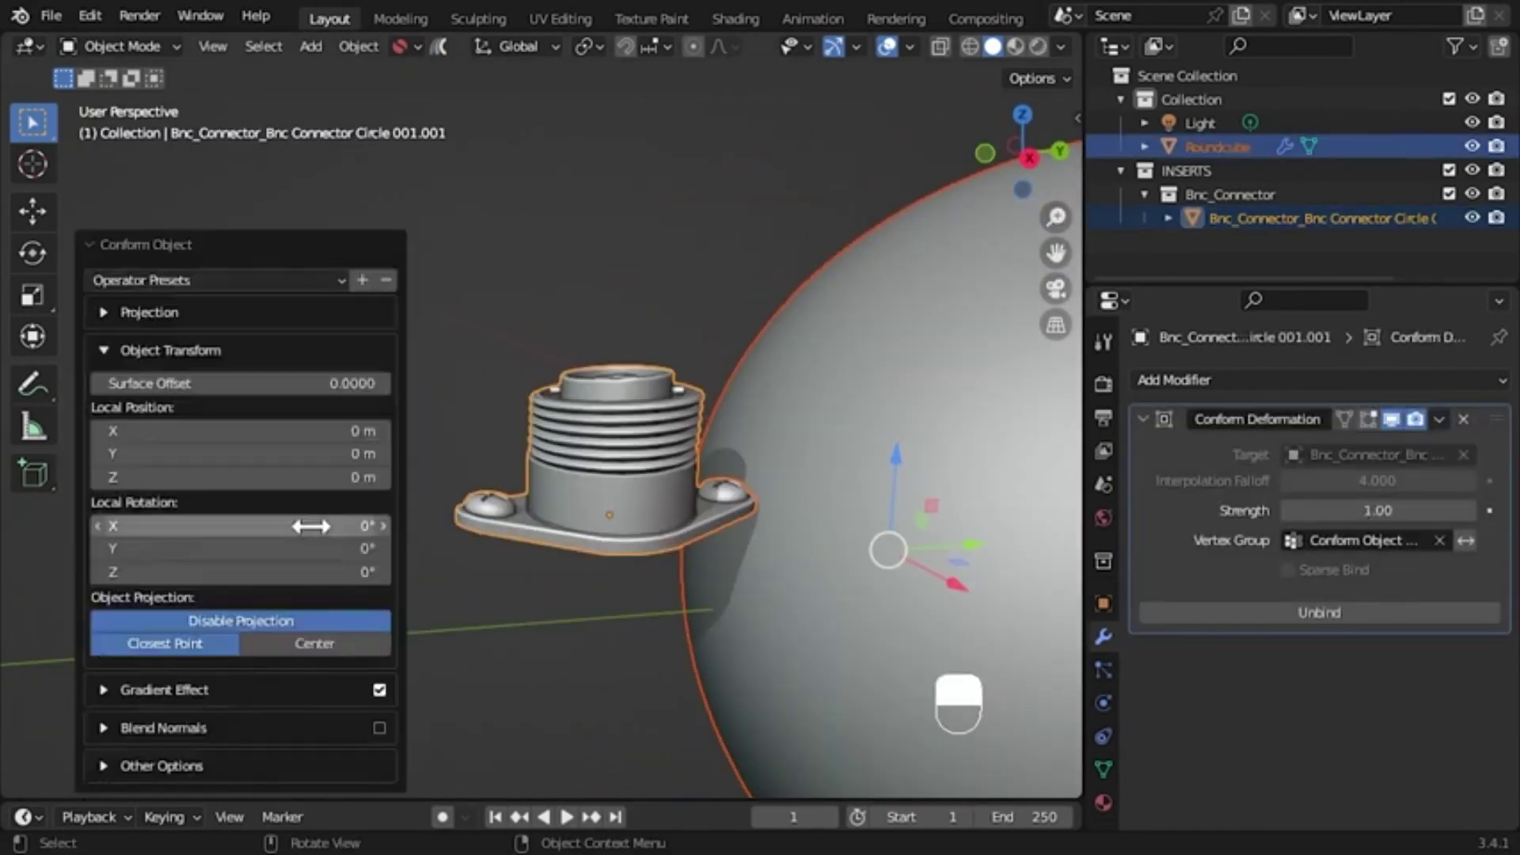
left_click_drag(306, 526, 348, 525)
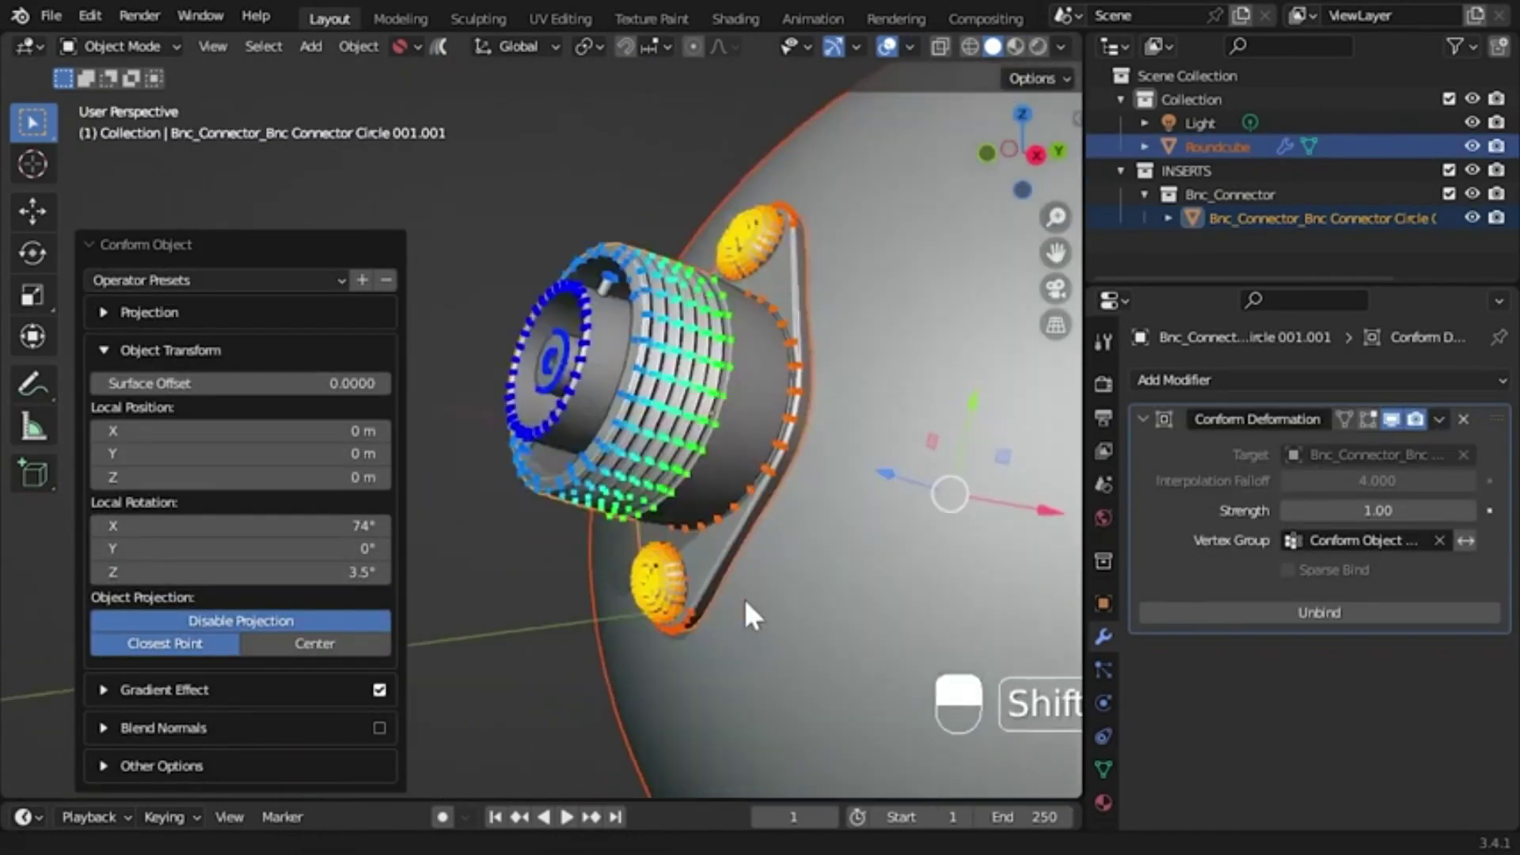
left_click(104, 689)
middle_click_drag(713, 514, 854, 499)
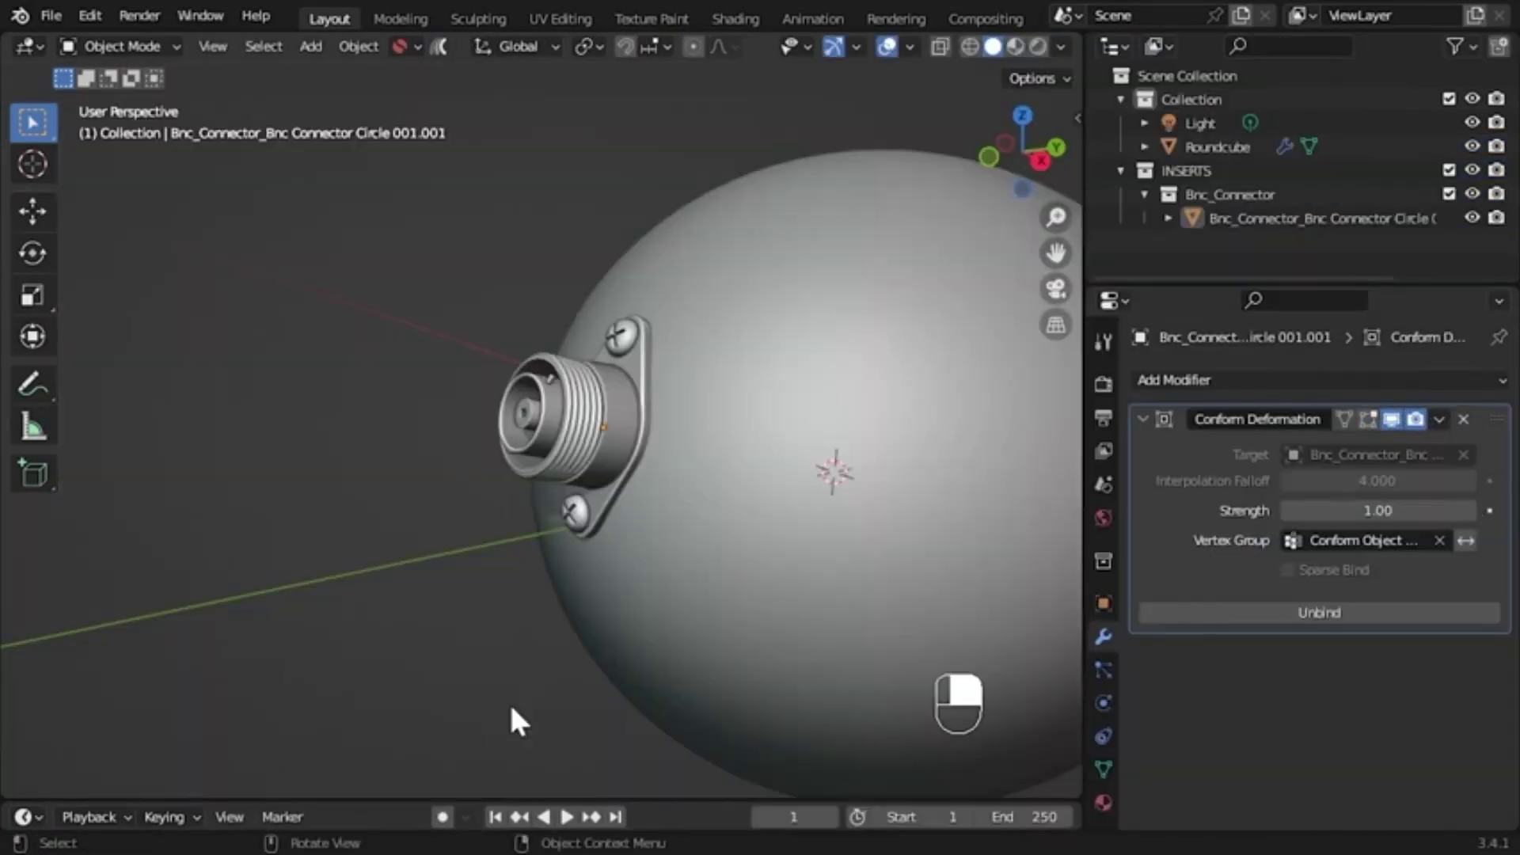
Step: Enable the move gizmo and surface snapping, then conform the connector onto the sphere again
right_click(452, 238)
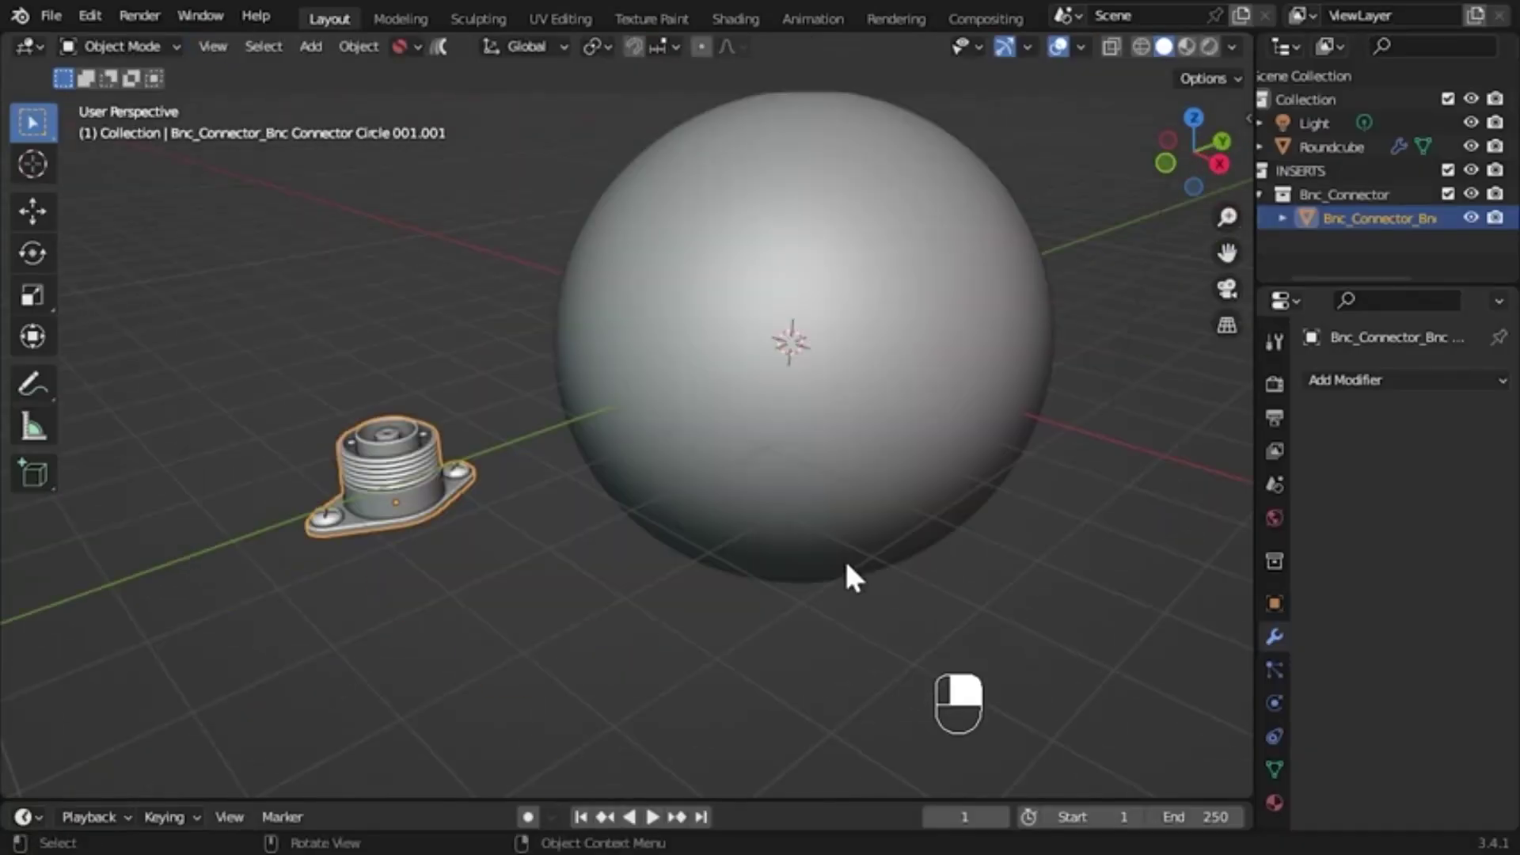
left_click(1026, 46)
left_click(940, 275)
left_click(675, 47)
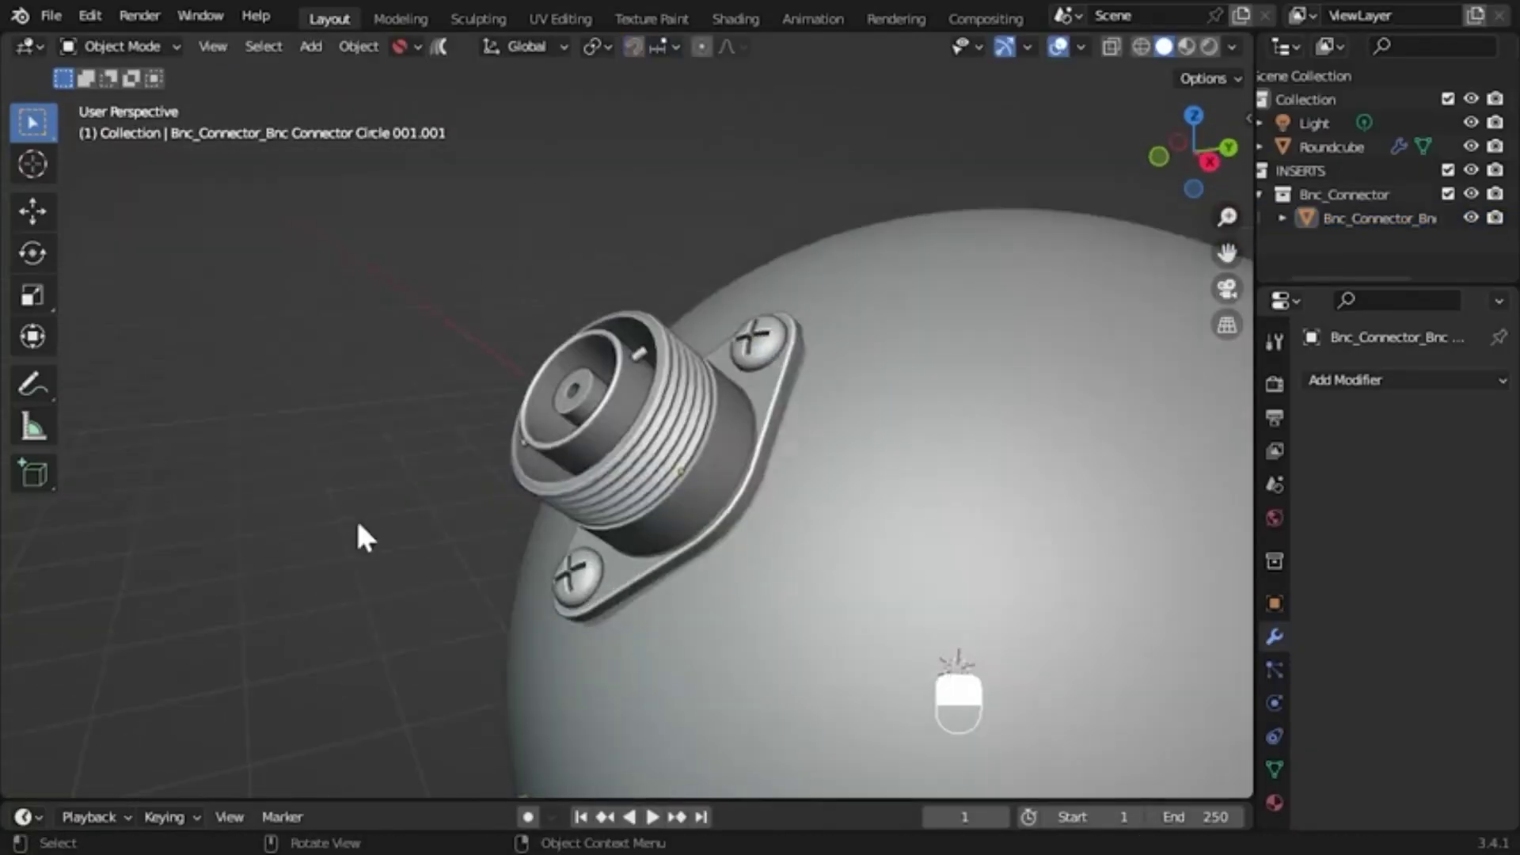
right_click(208, 748)
left_click(205, 744)
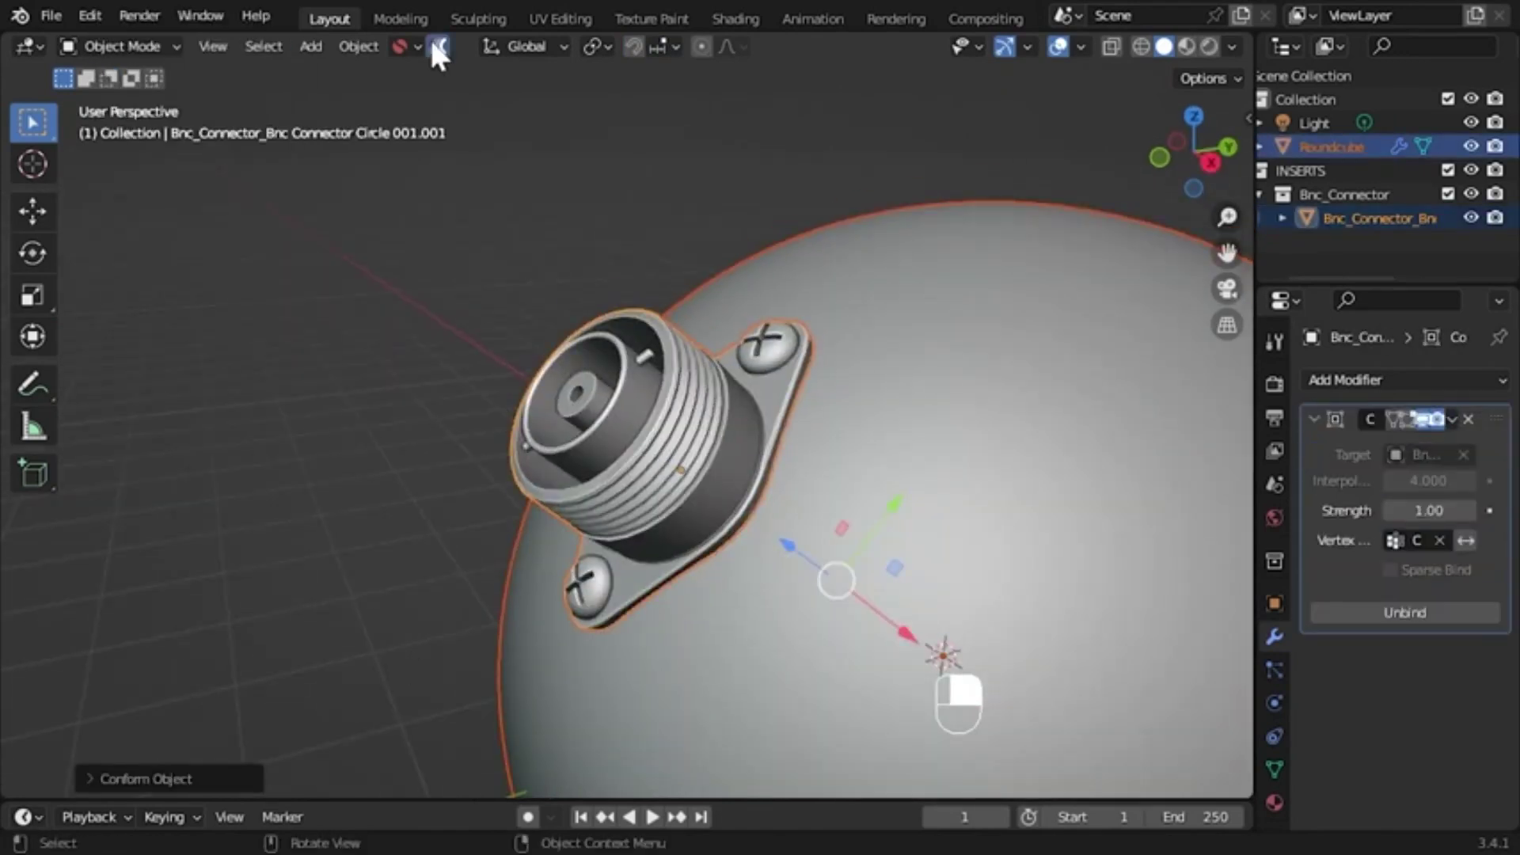
left_click(142, 759)
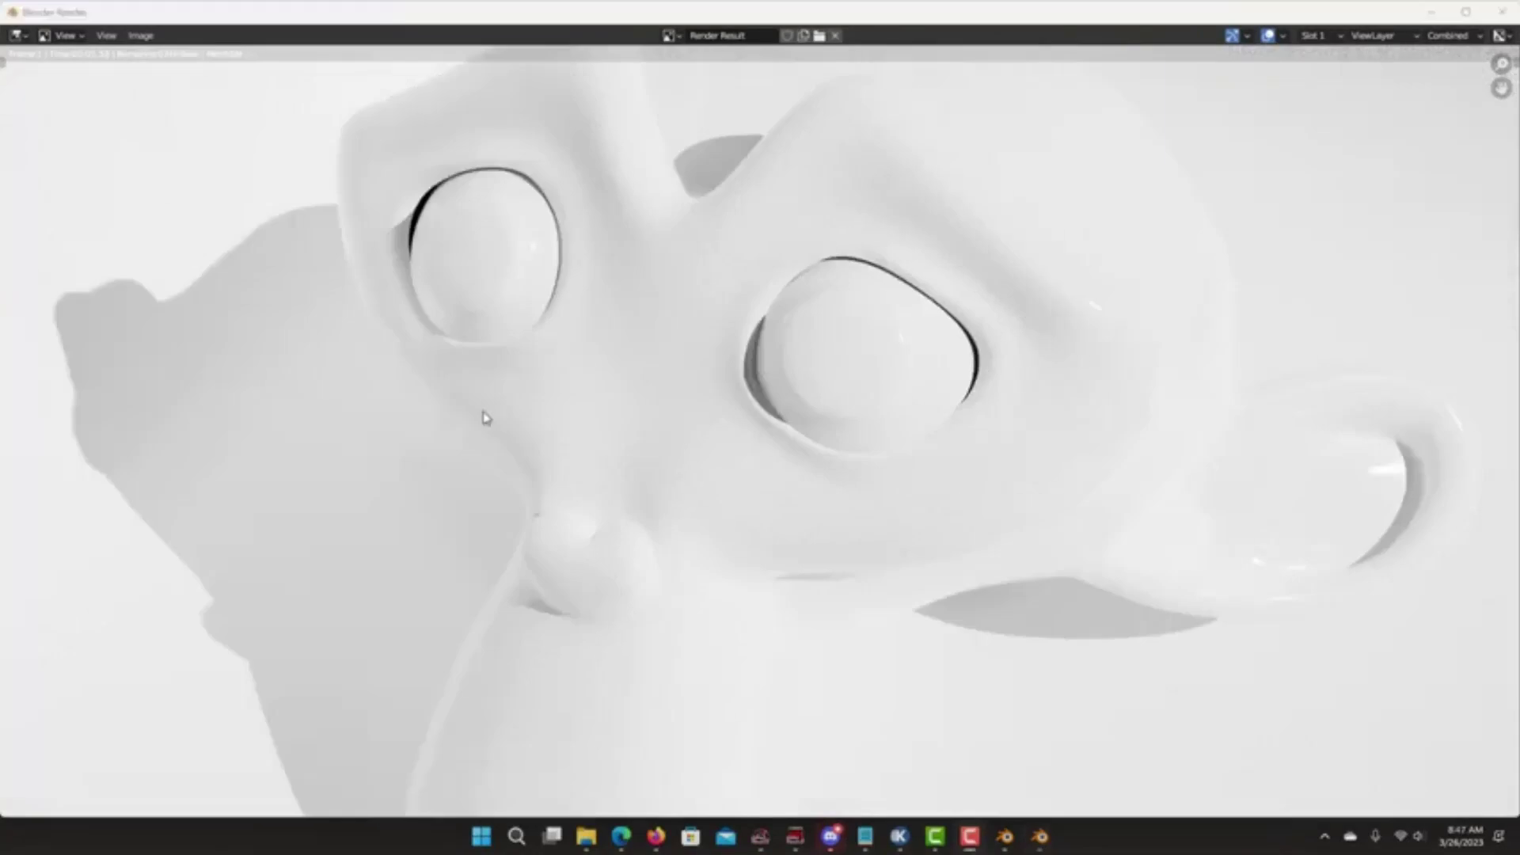
Step: Close the render window to return to the PartyTug harbour scene with K-Cycles Fast mode and GPU Boost Max
mouse_move(1039, 837)
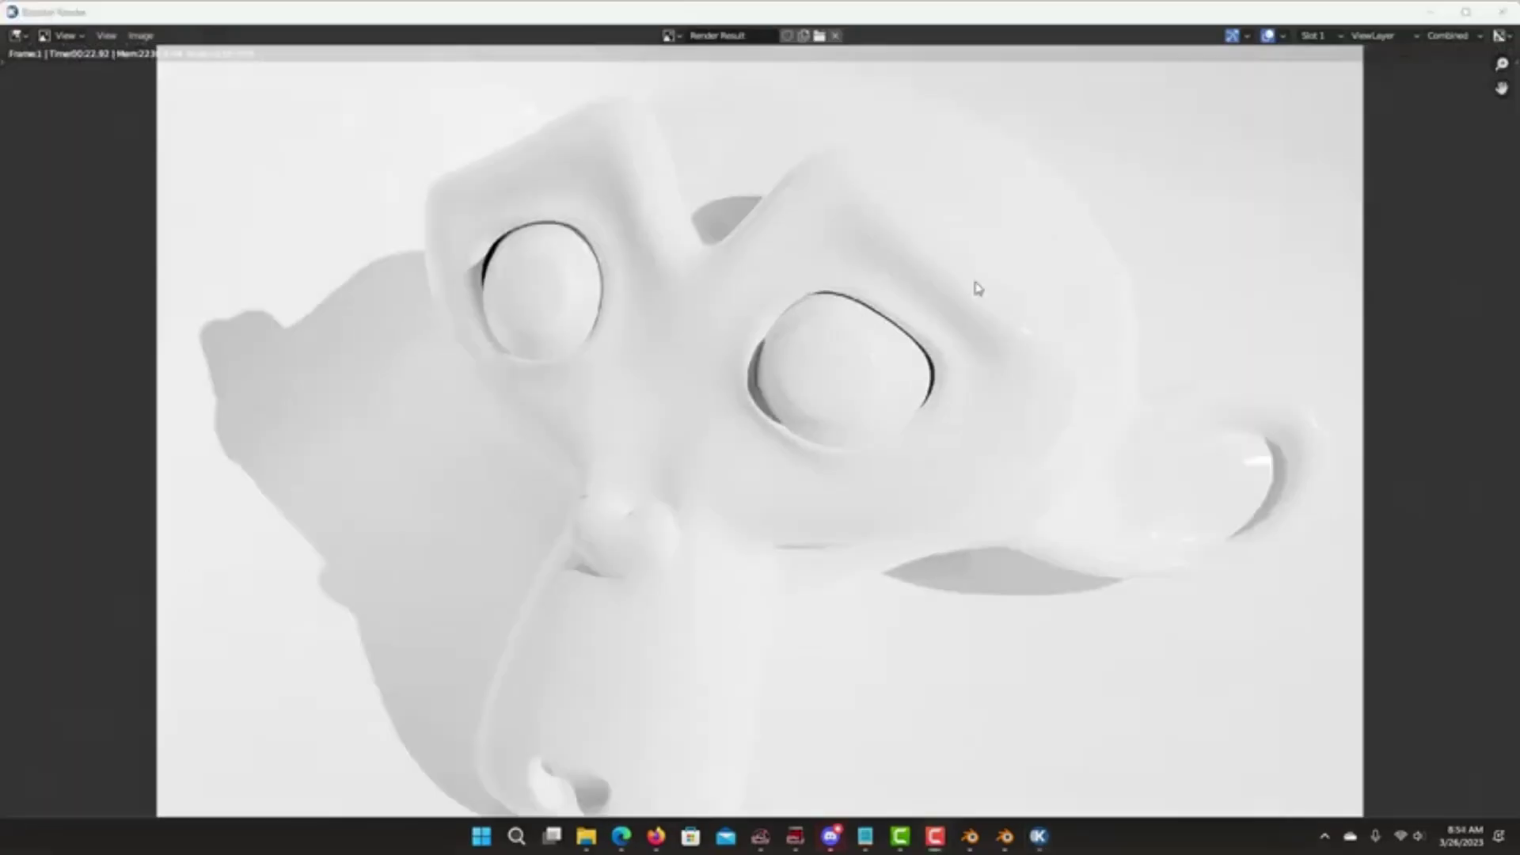
mouse_move(1039, 837)
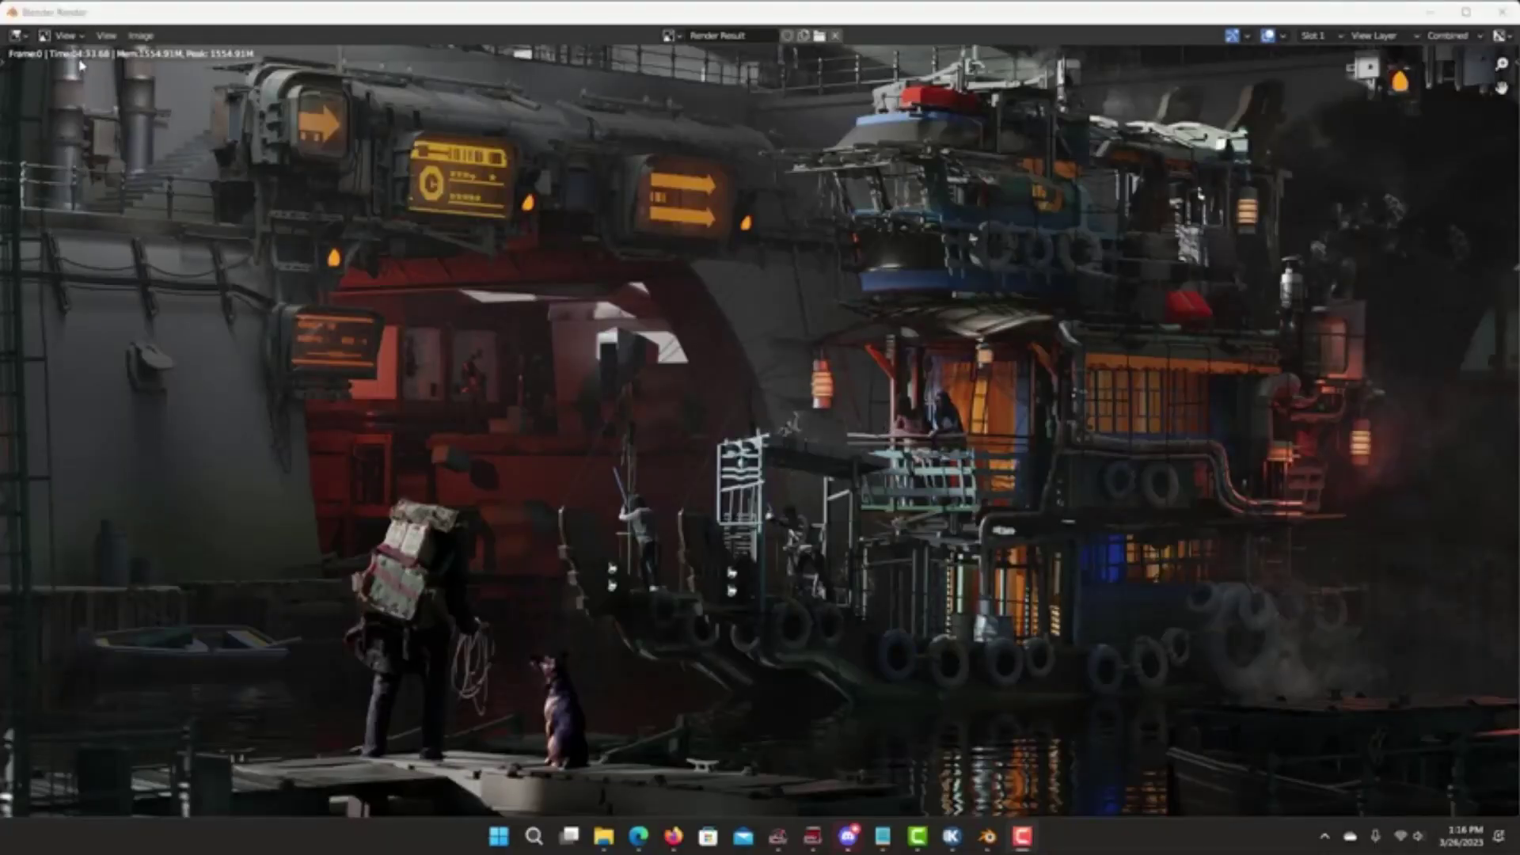
key("Escape")
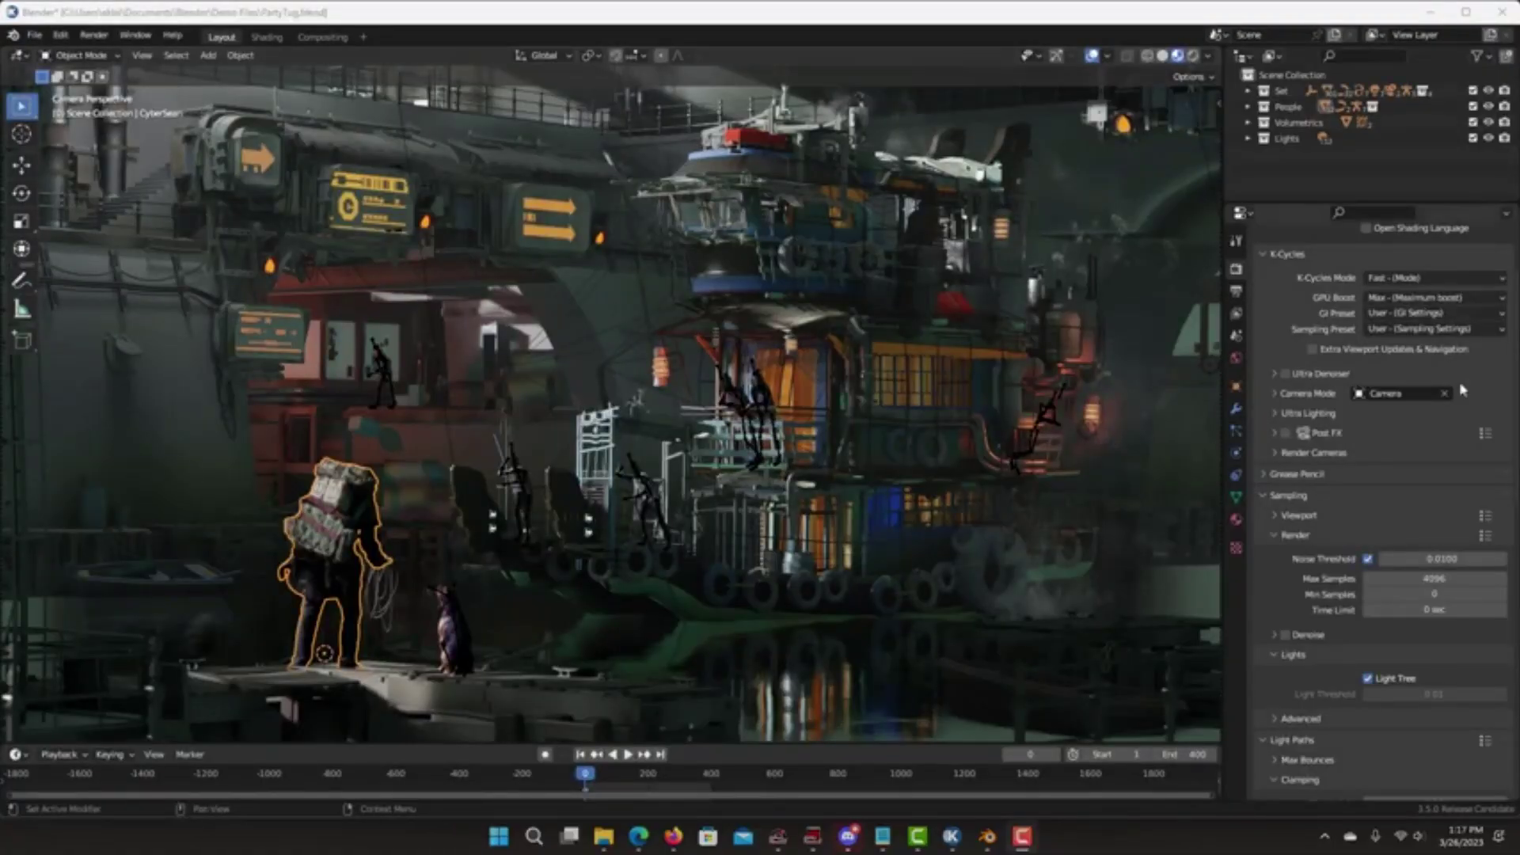
scroll(1462, 389, "down", 5)
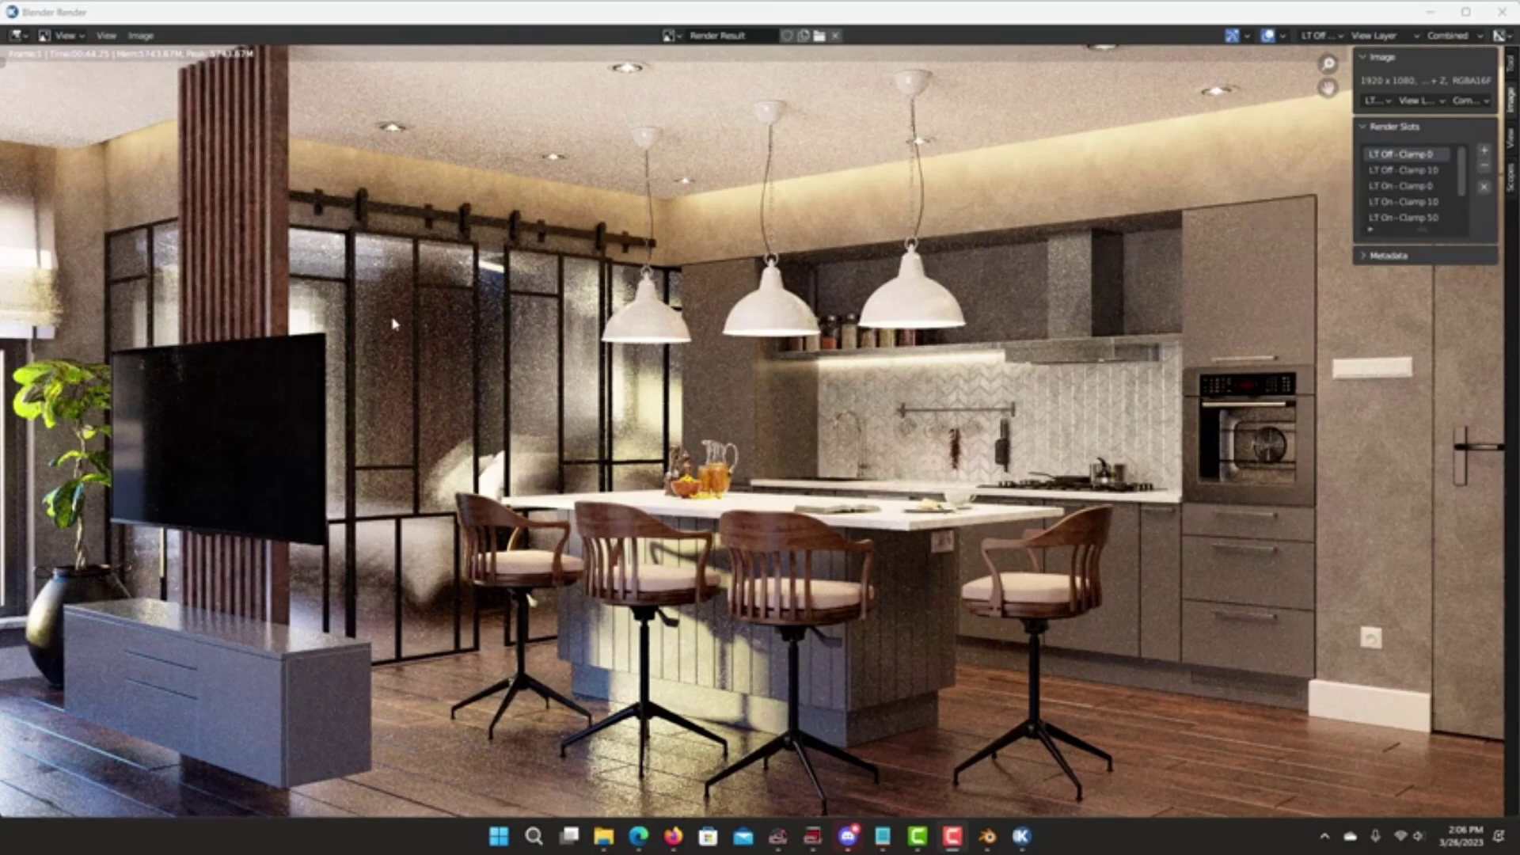
Step: Compare kitchen render slots LT Off - Clamp 10, then LT On at Clamp 0, 10 and 50
left_click(1416, 170)
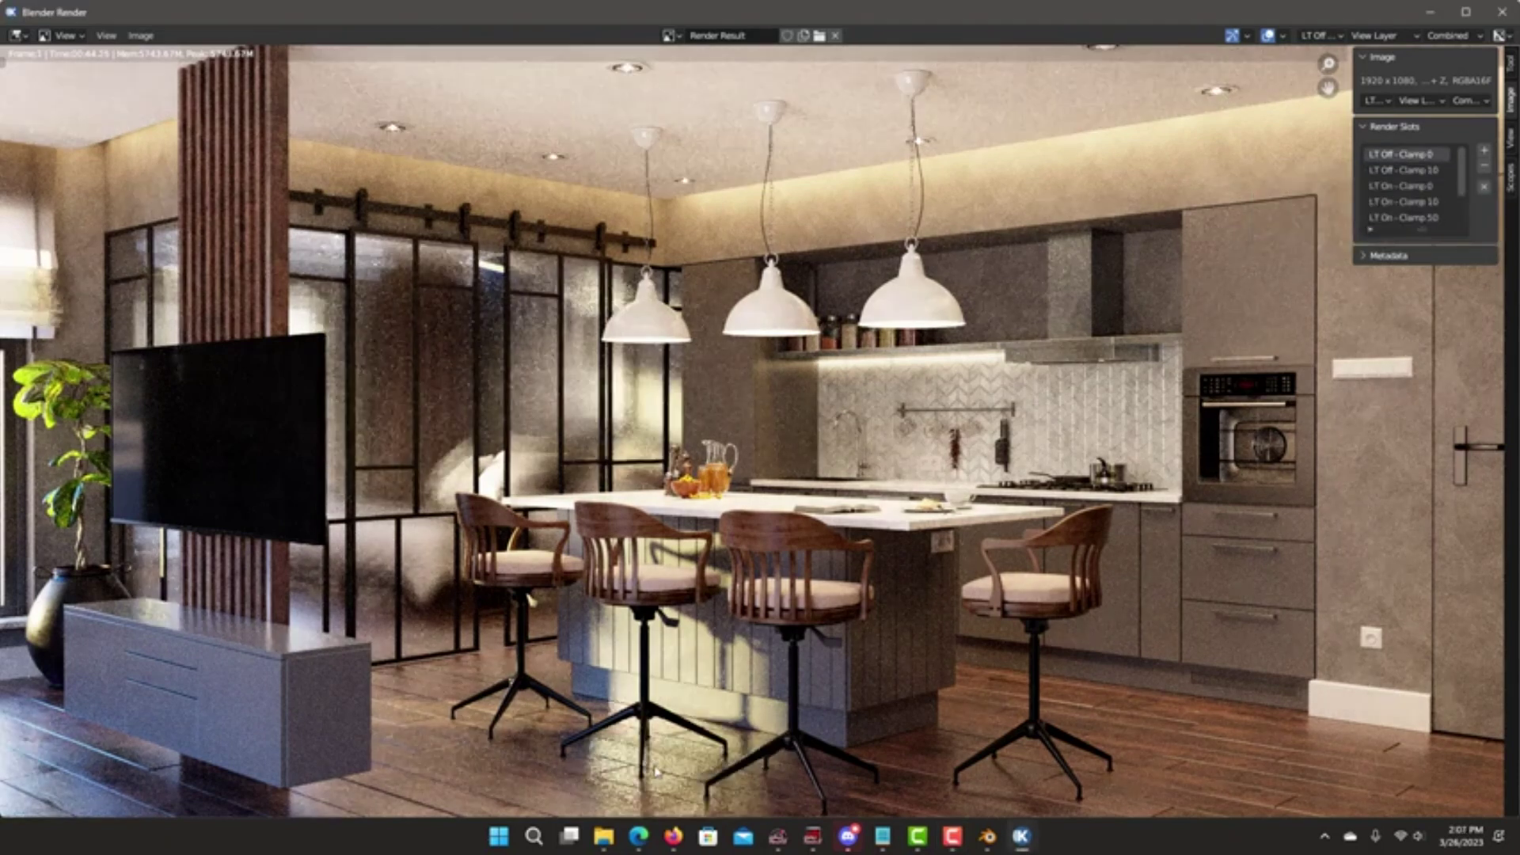
left_click(1426, 189)
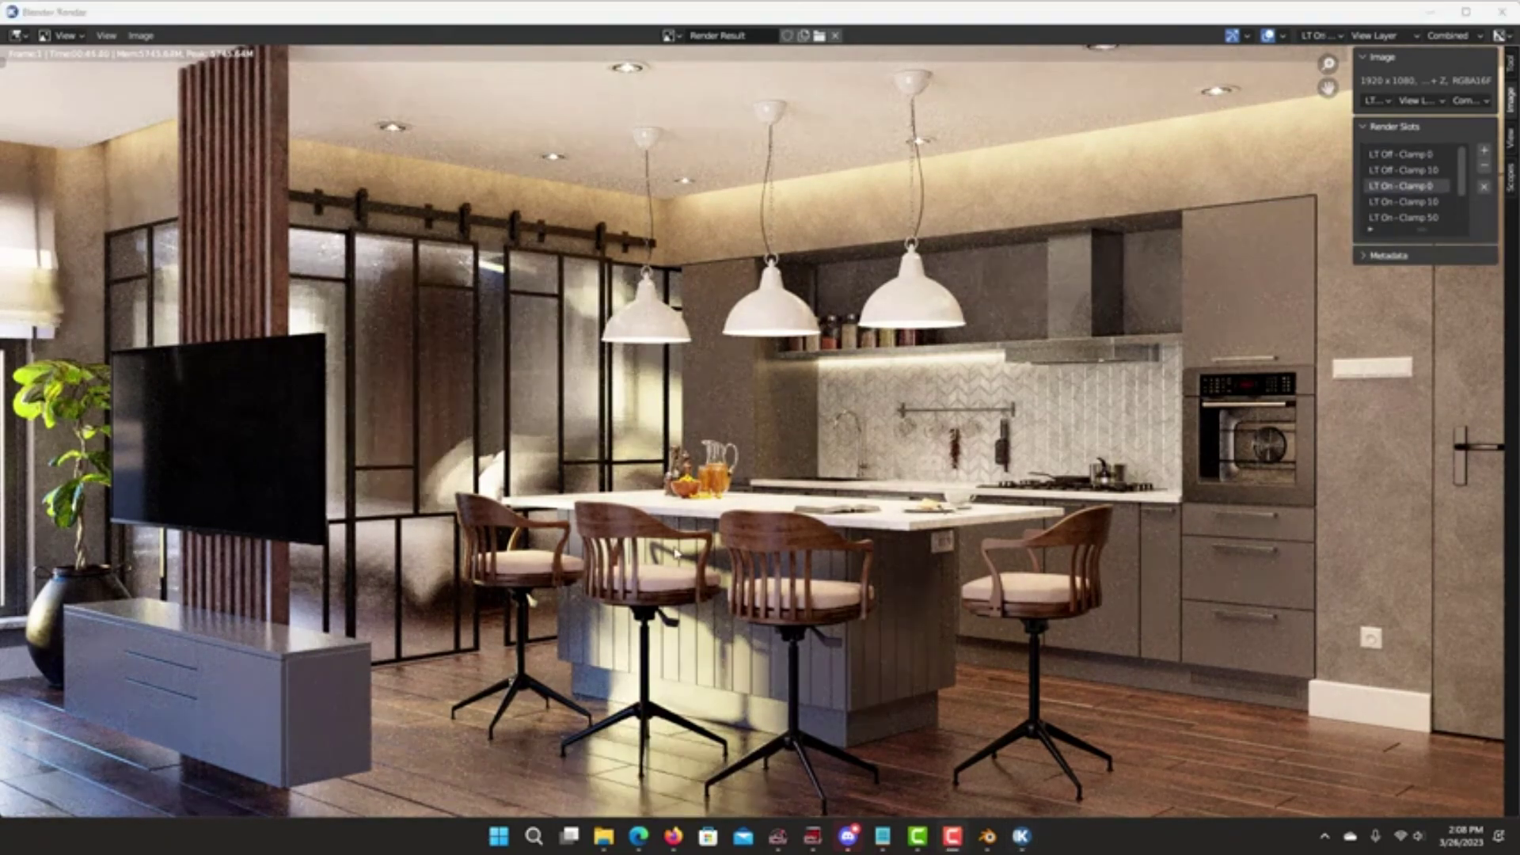
left_click(1415, 202)
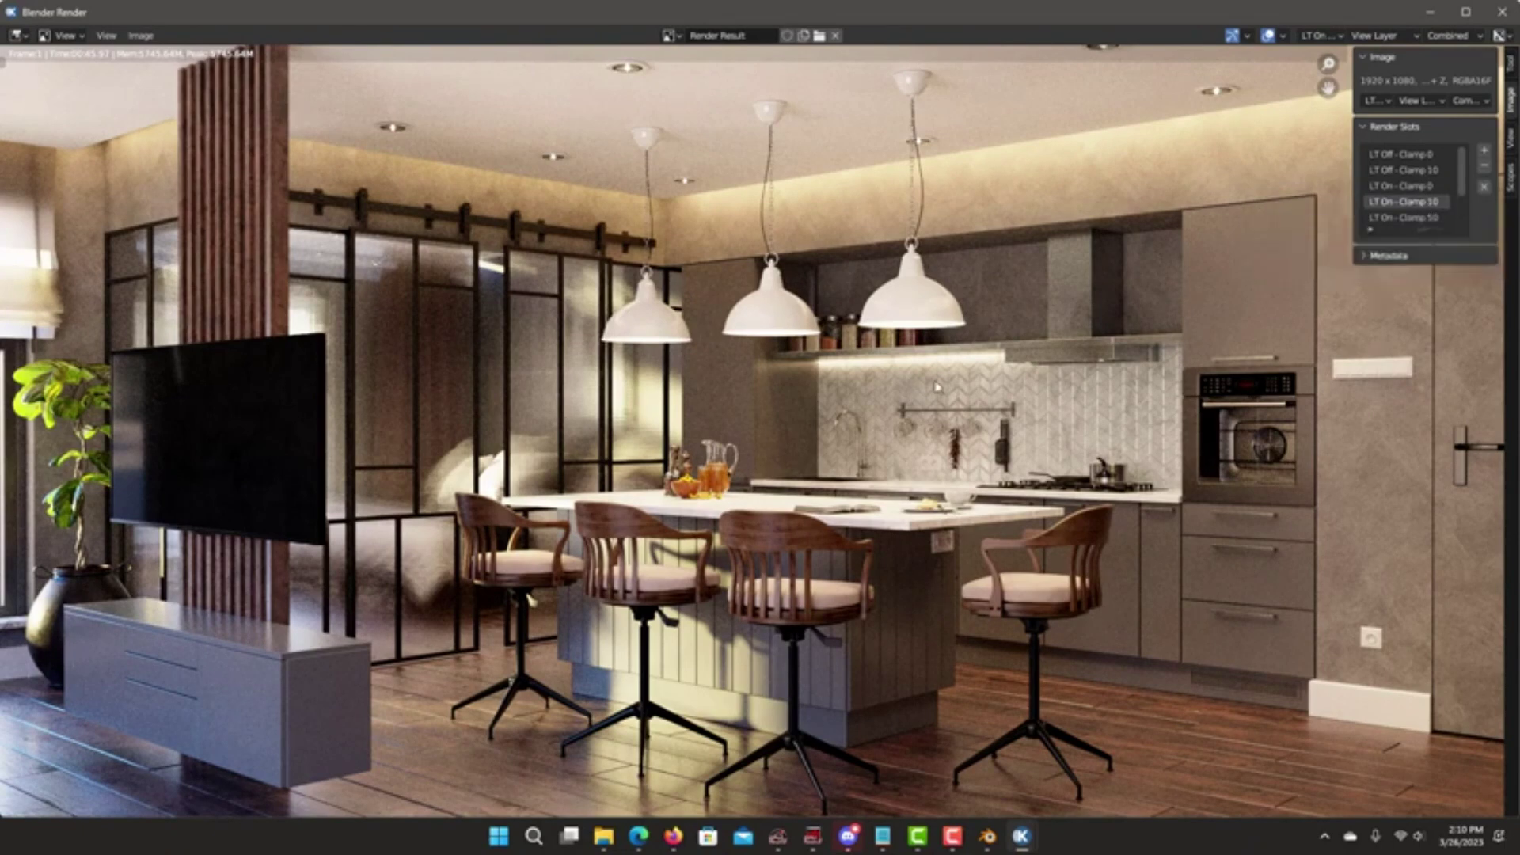
left_click(1412, 220)
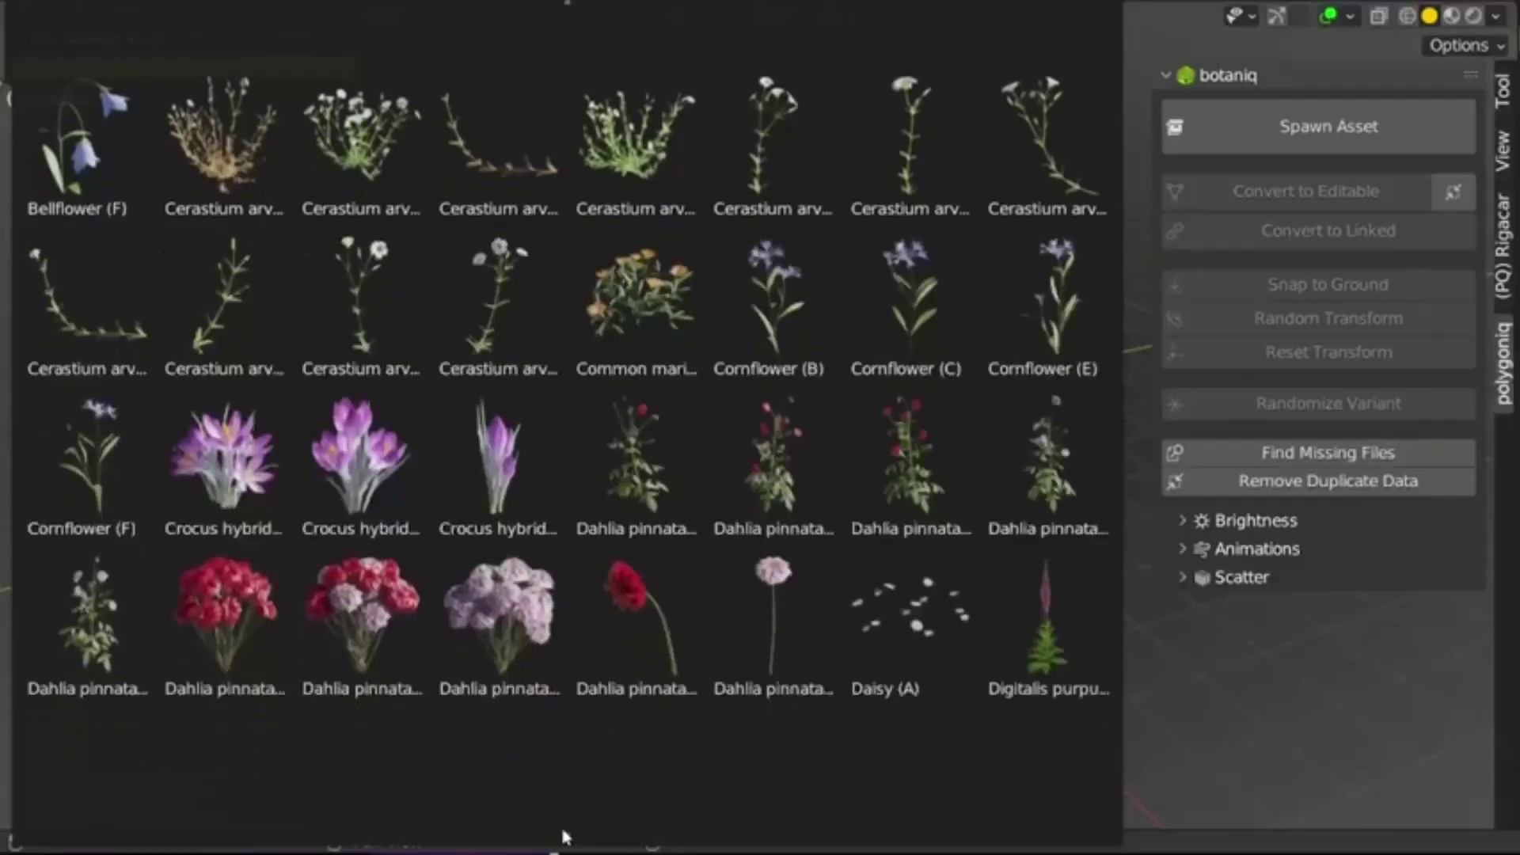
scroll(565, 837, "down", 15)
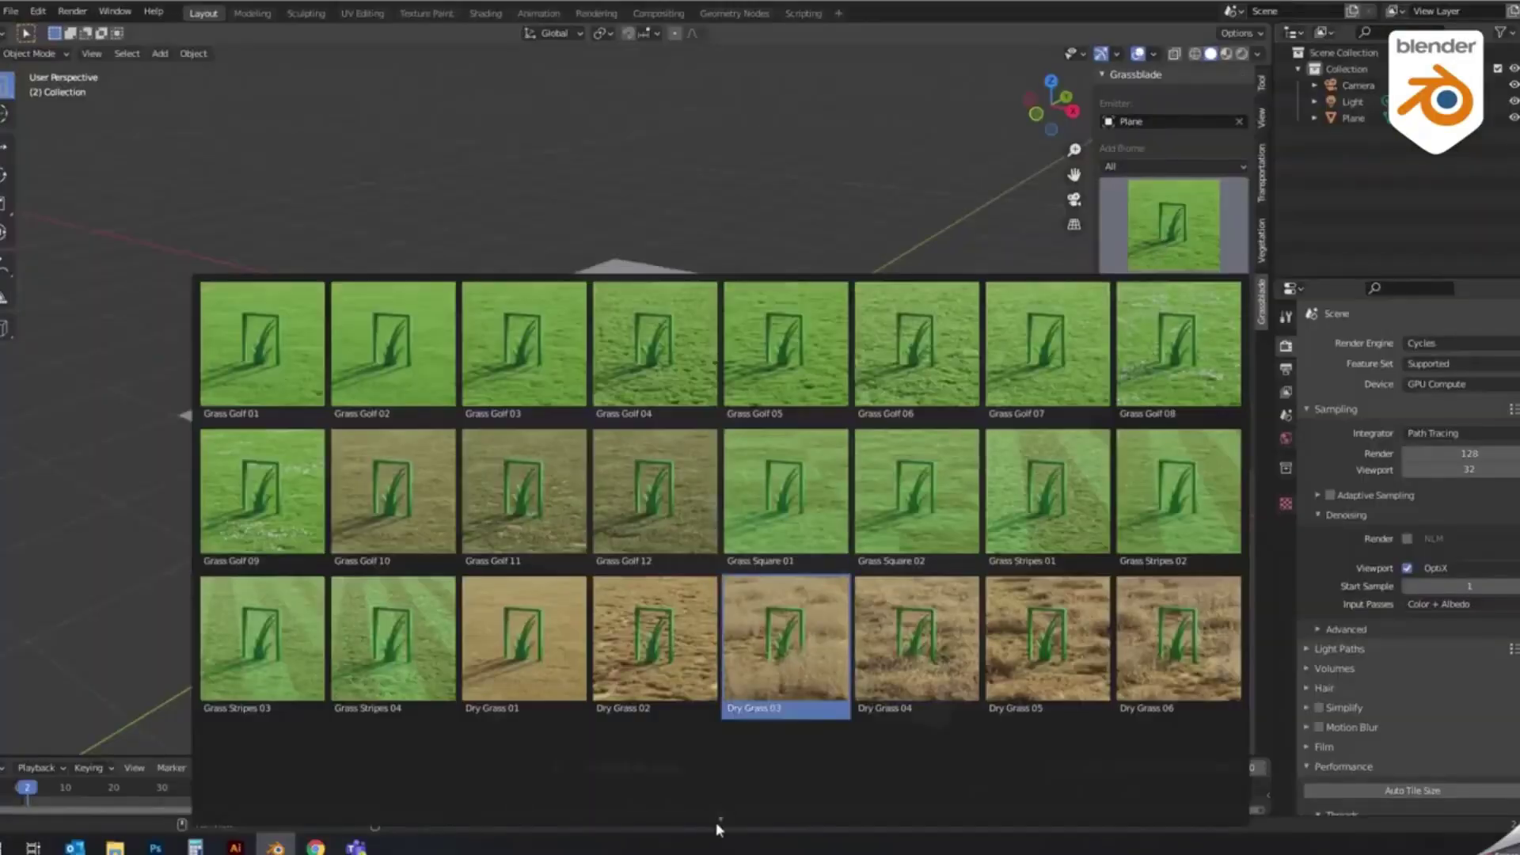
Step: Load the Old Meadow 04 grass biome from Grassblade onto the plane
scroll(716, 822, "down", 5)
scroll(715, 822, "down", 5)
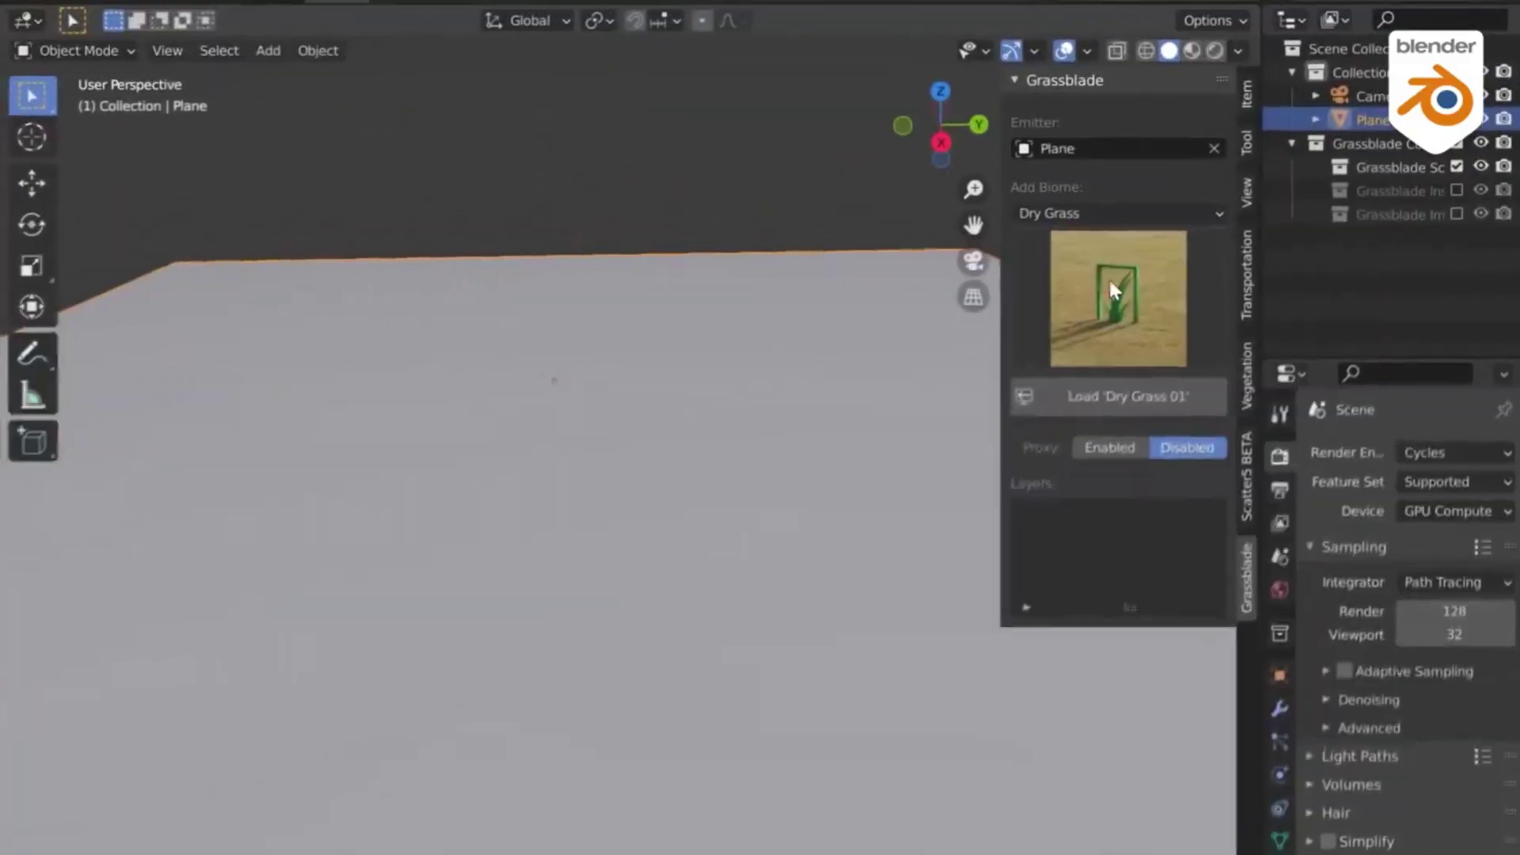
left_click(1109, 278)
left_click(306, 679)
left_click(1066, 391)
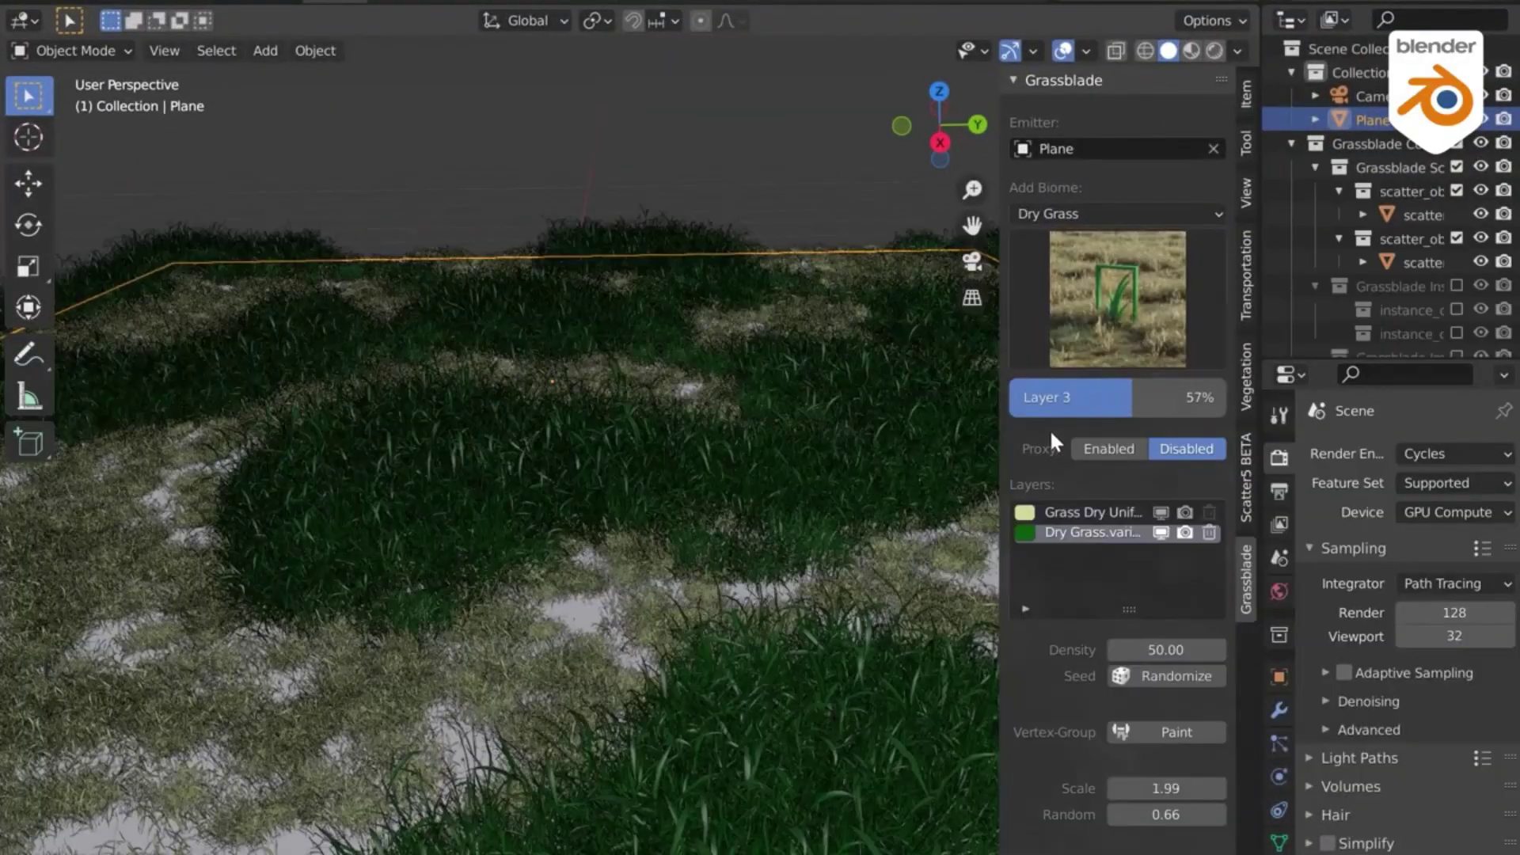
Step: View the grass in rendered shading and toggle the third layer's proxy display on and off
key("z")
left_click(696, 521)
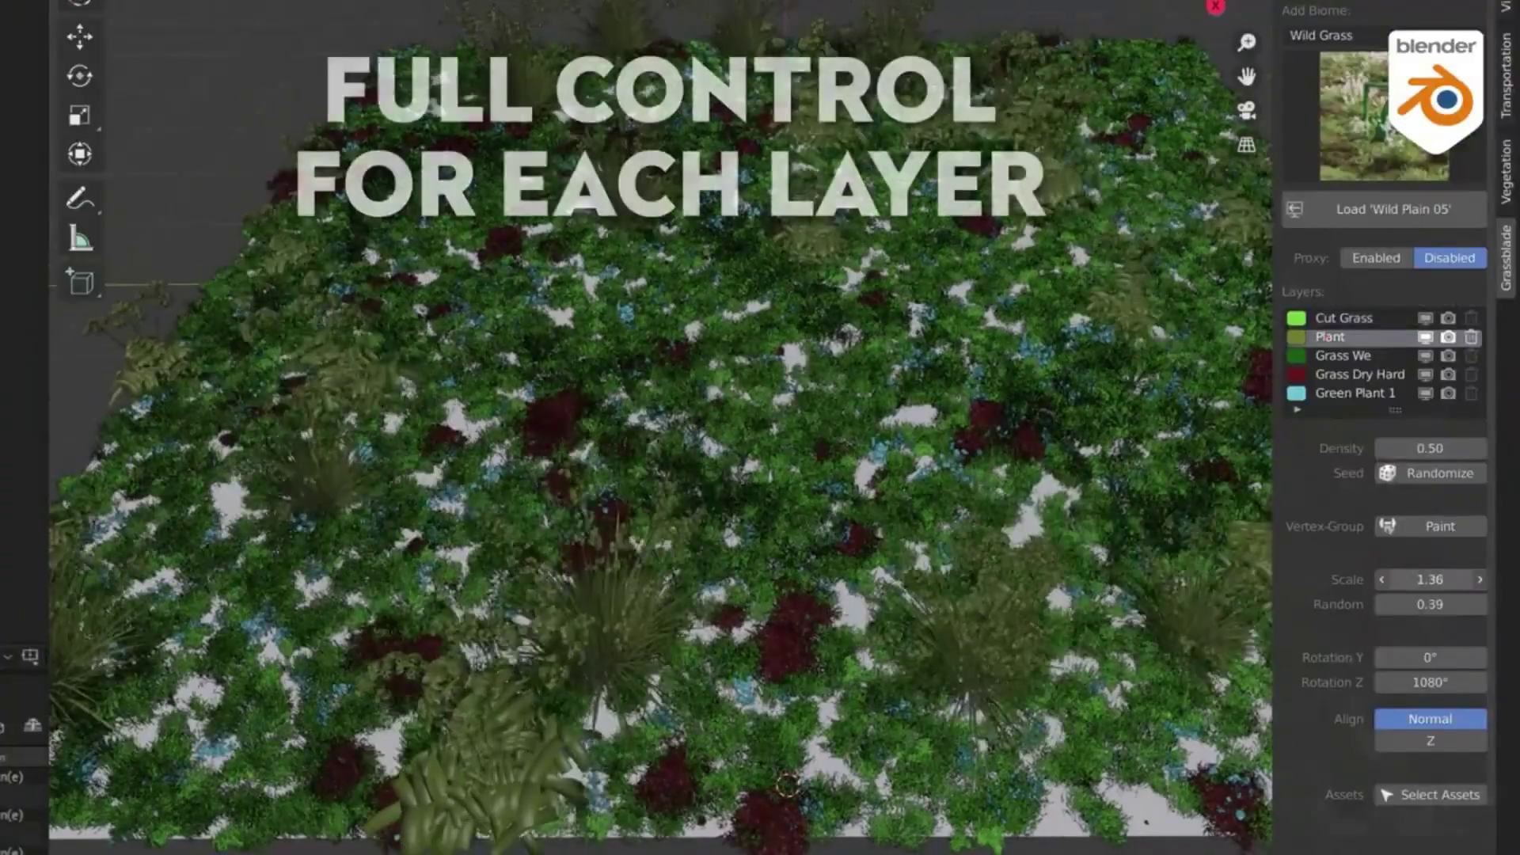
left_click(1345, 355)
scroll(1413, 709, "down", 5)
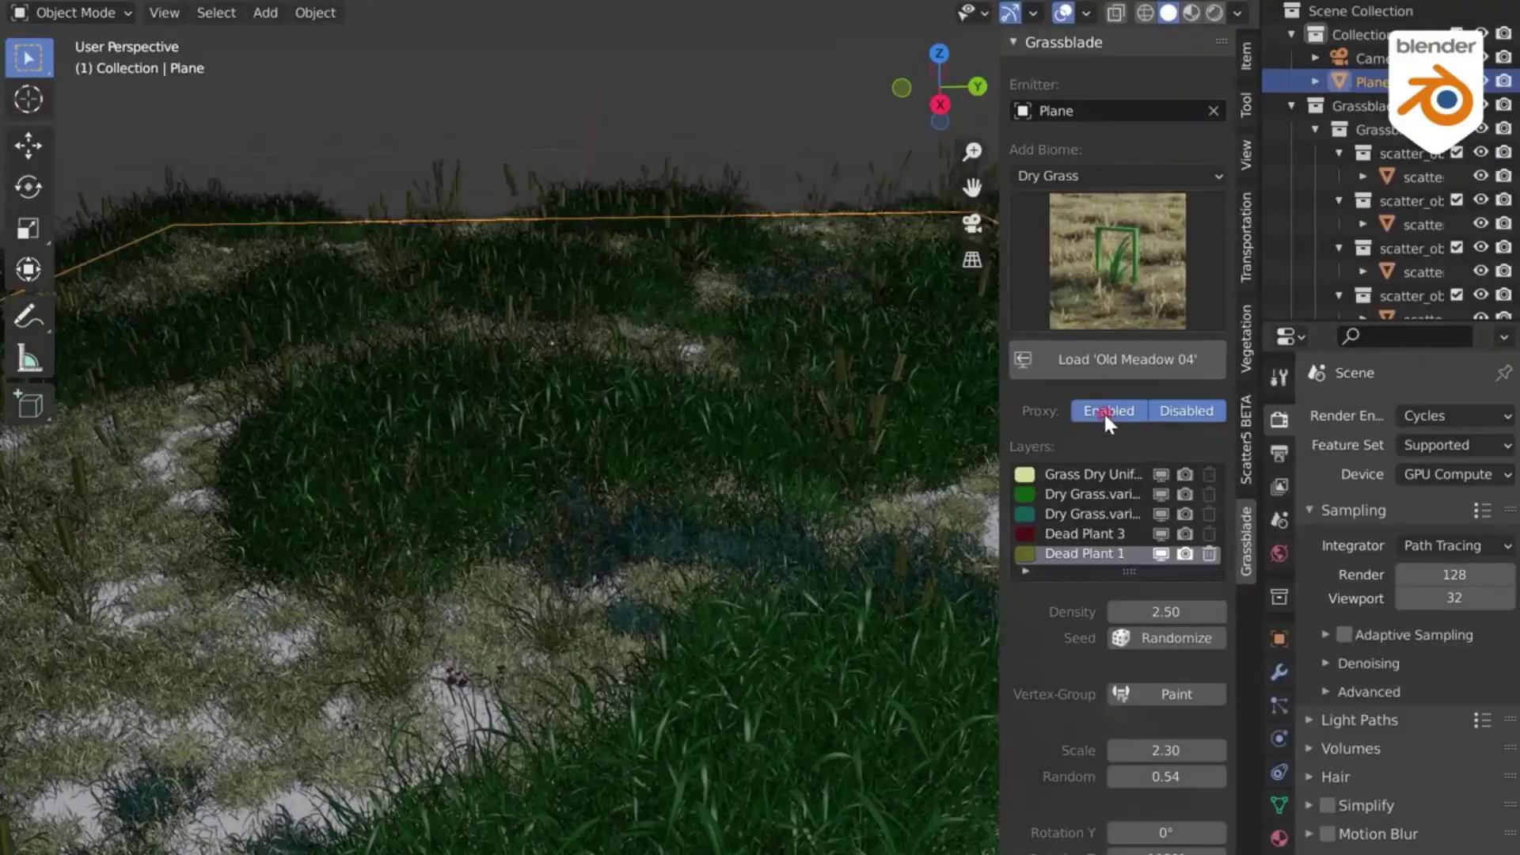
left_click(1105, 410)
left_click(1181, 413)
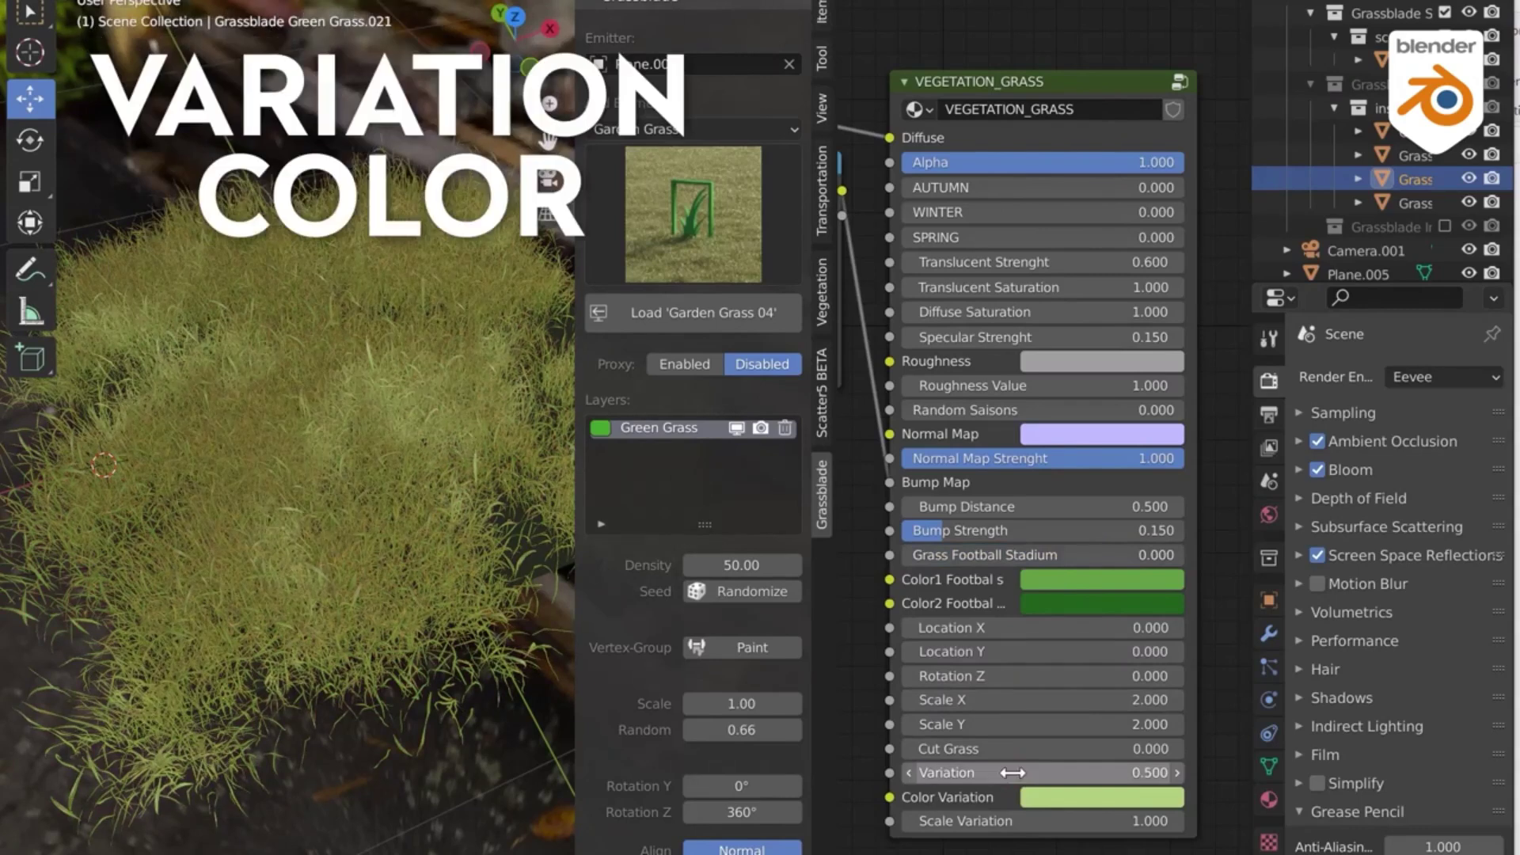
Step: Set grass Variation to 0, Cut Grass to -0.820, and load a Pebbles biome beside it
key("BackSpace")
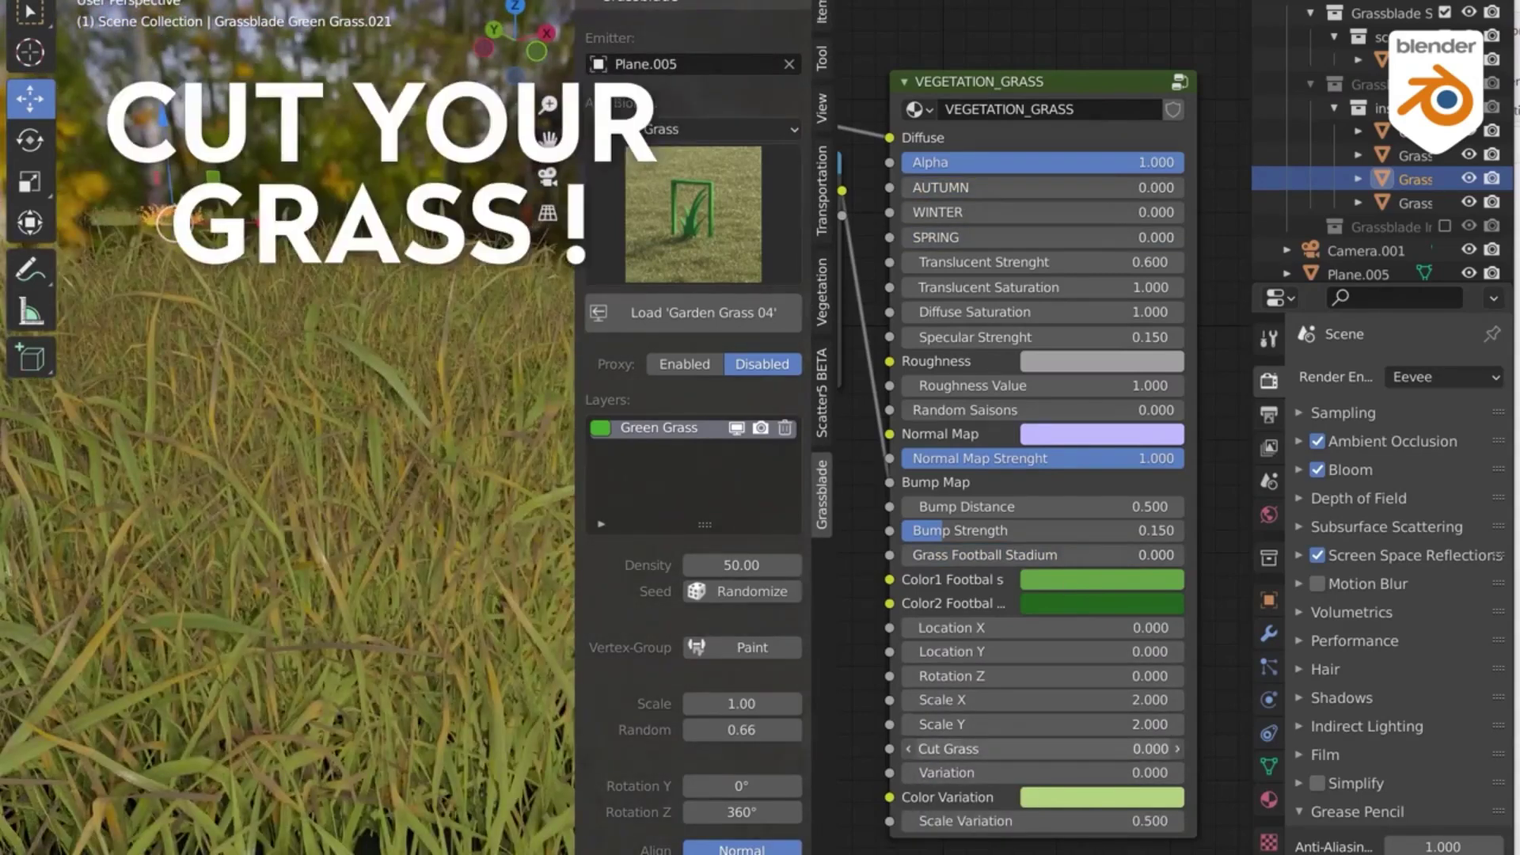
left_click_drag(1044, 748, 1021, 748)
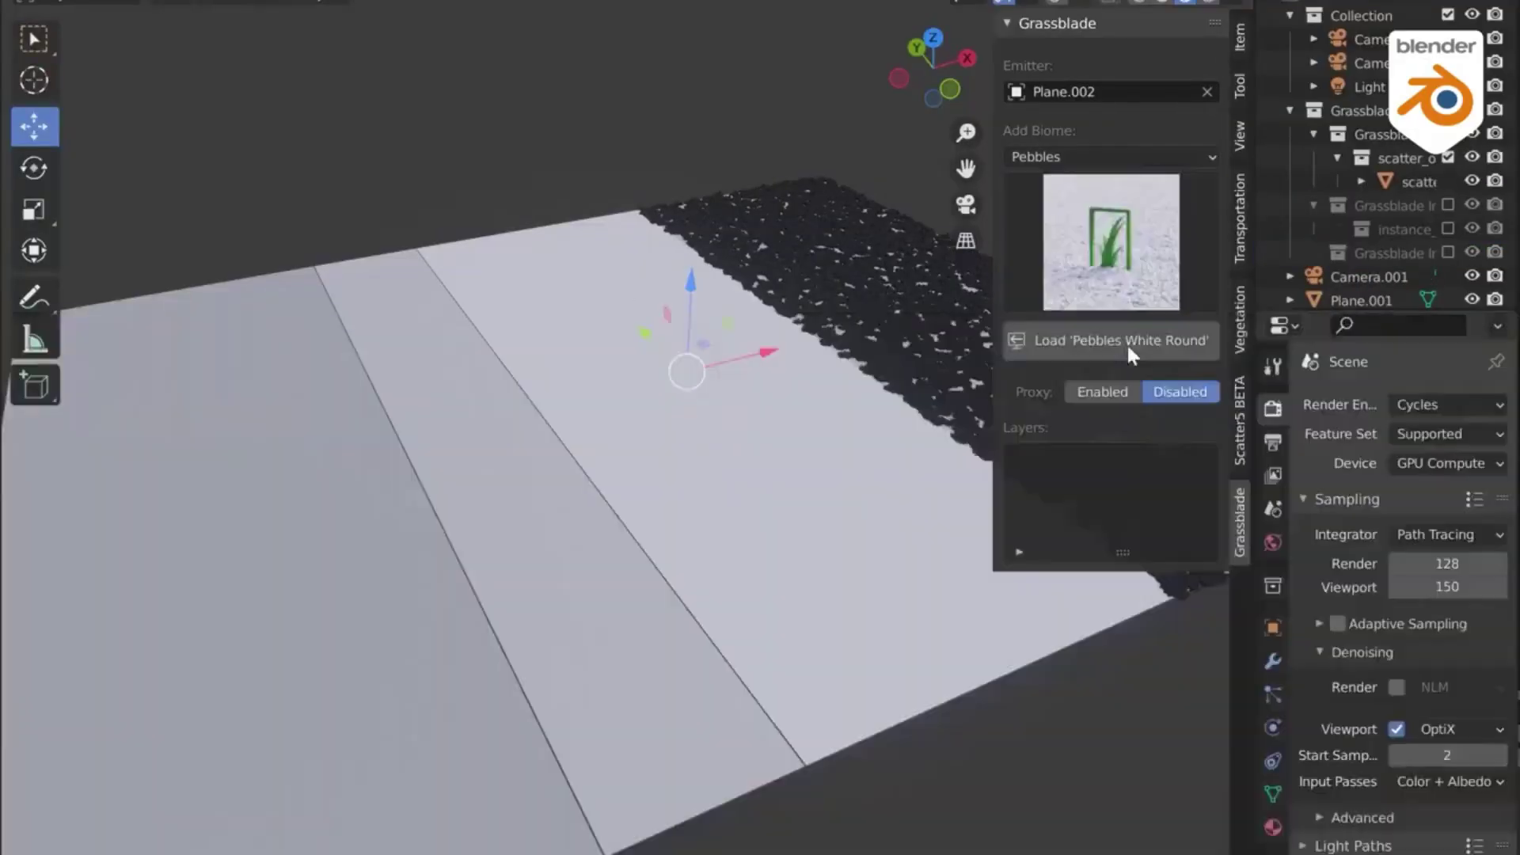
left_click(1126, 342)
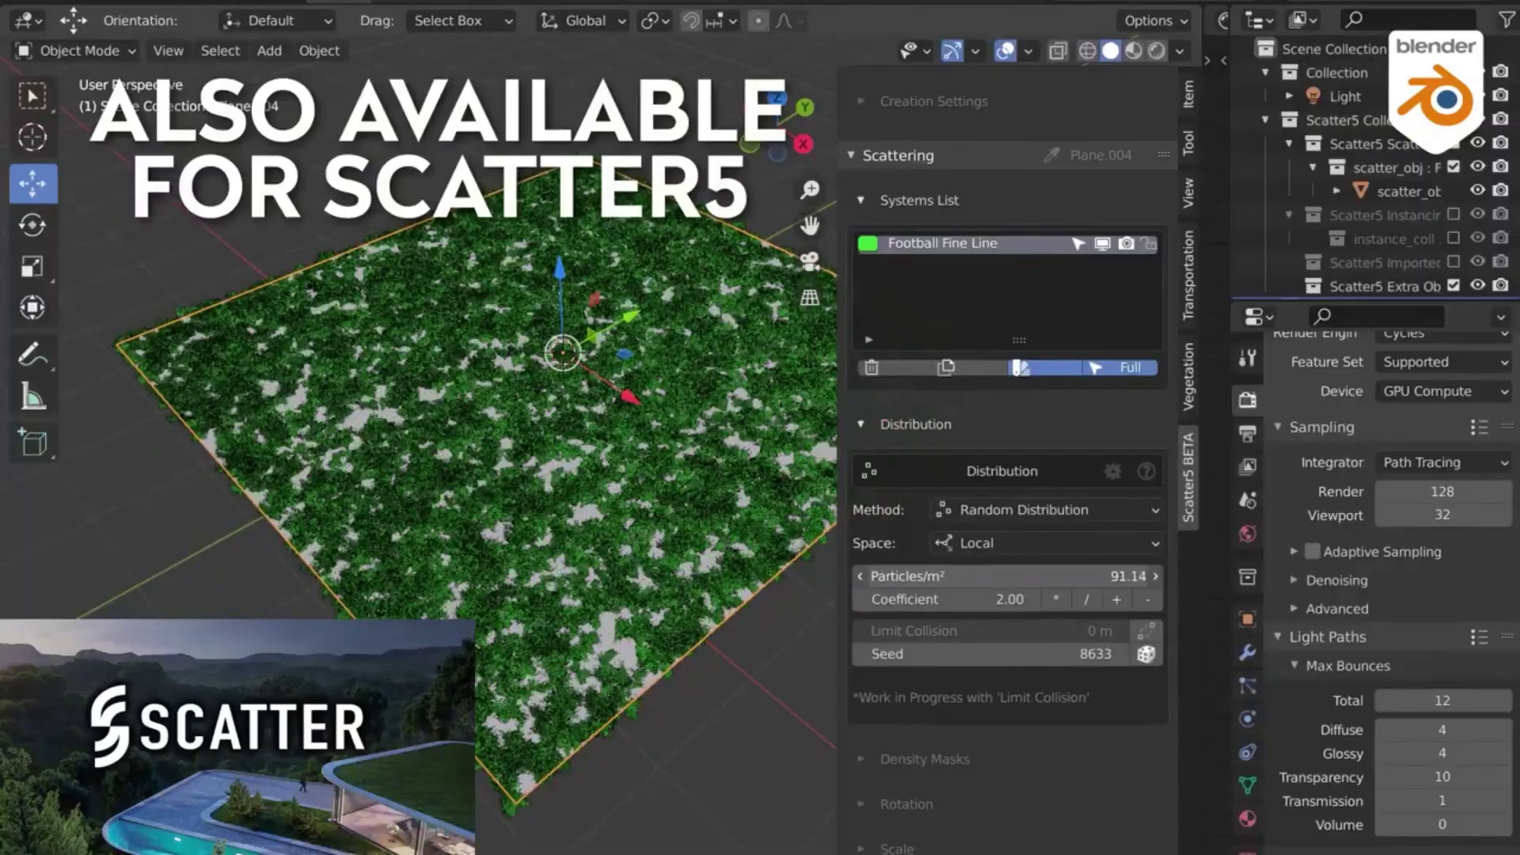
scroll(1005, 554, "down", 5)
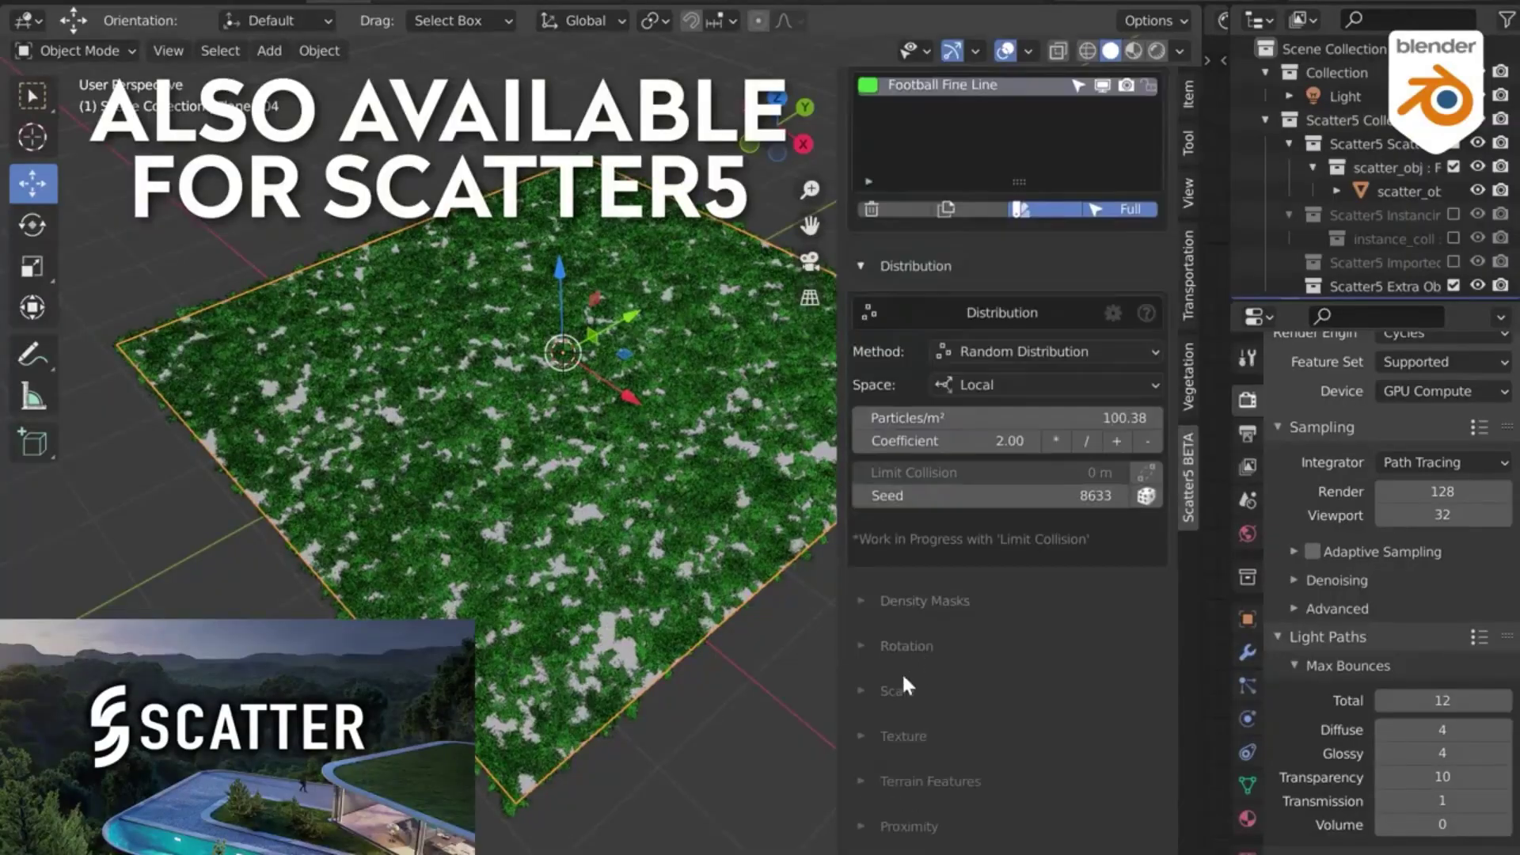